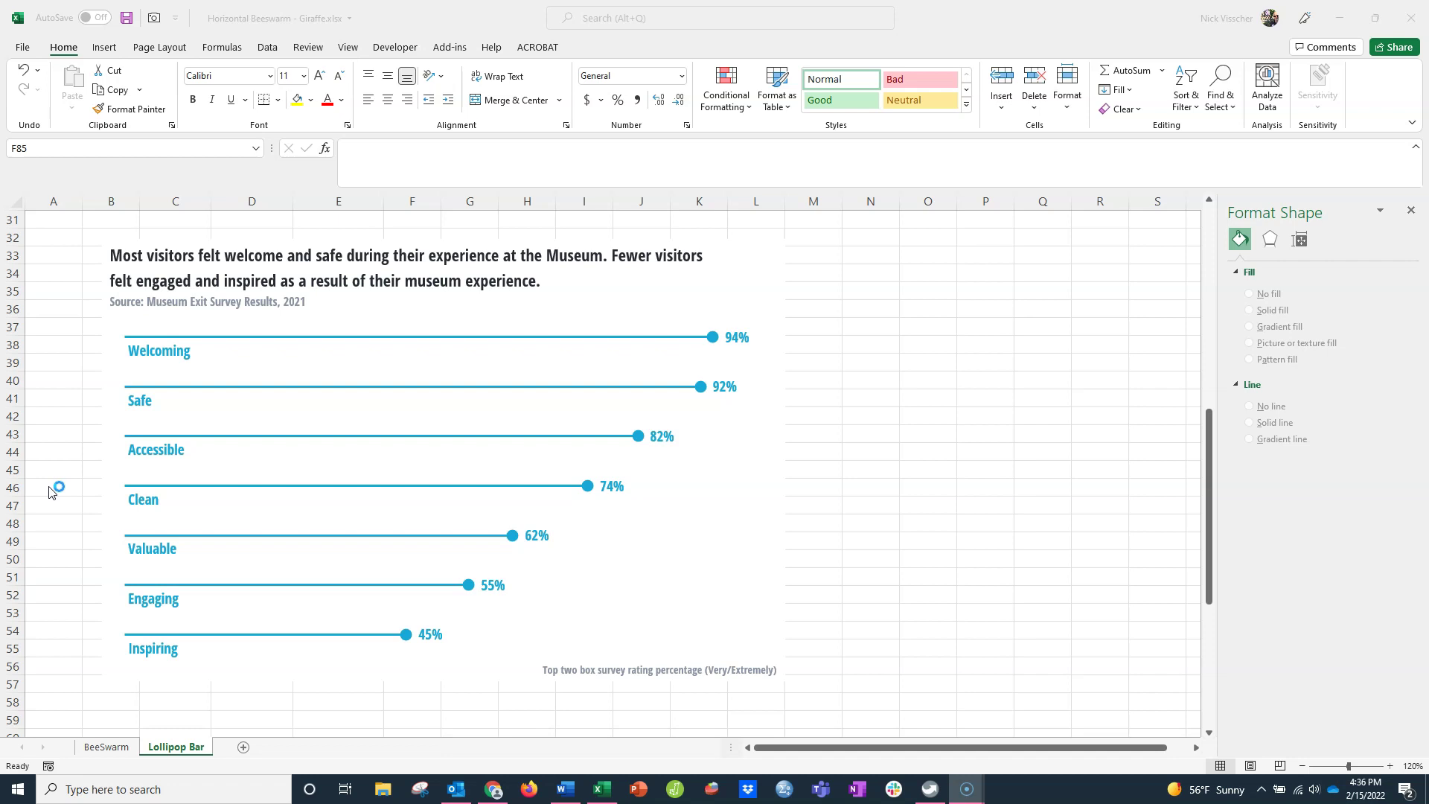
- In the chart's Select Data order, move Series2 below Series1 so labels sit above the stems
left_click(502, 346)
left_click(502, 344)
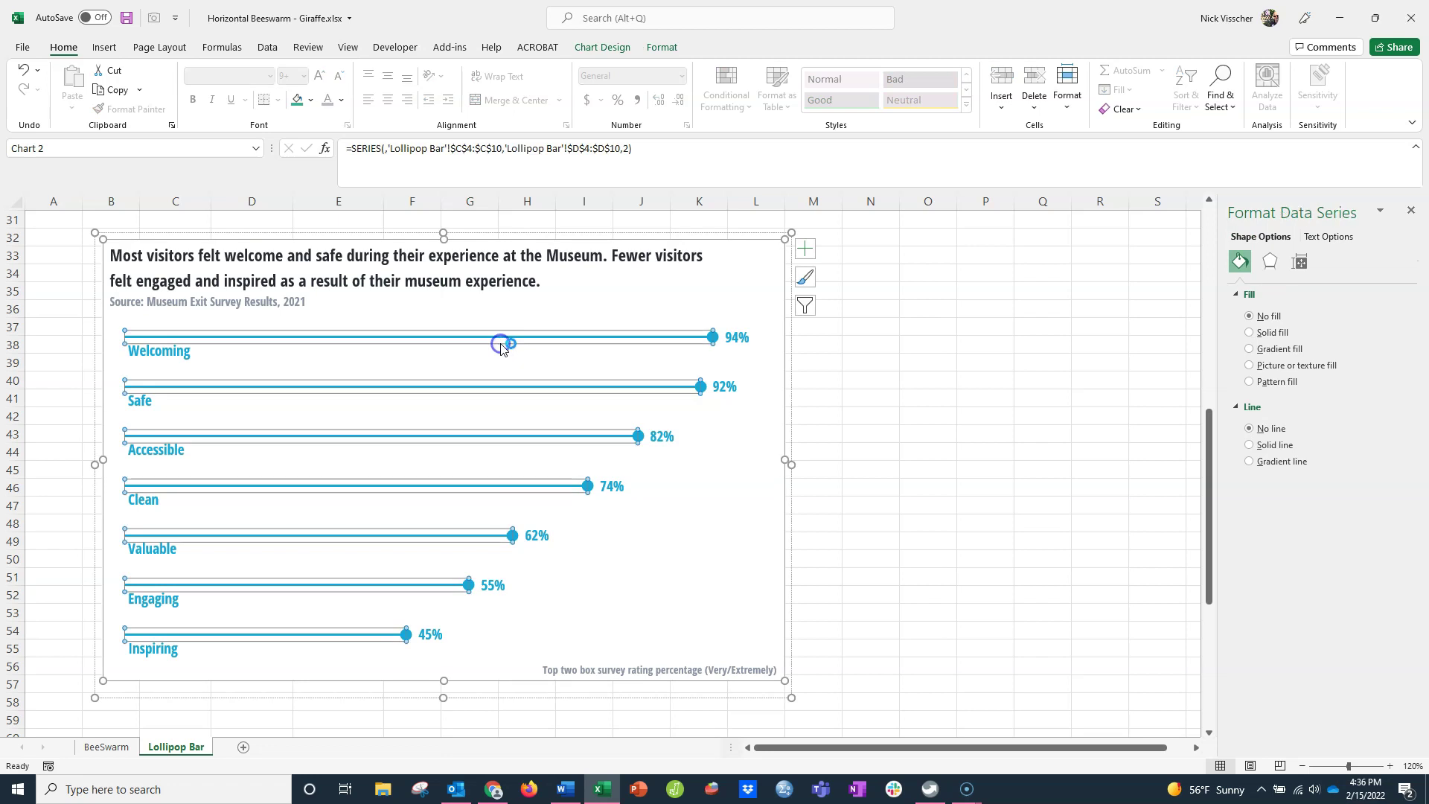
right_click(502, 344)
left_click(517, 420)
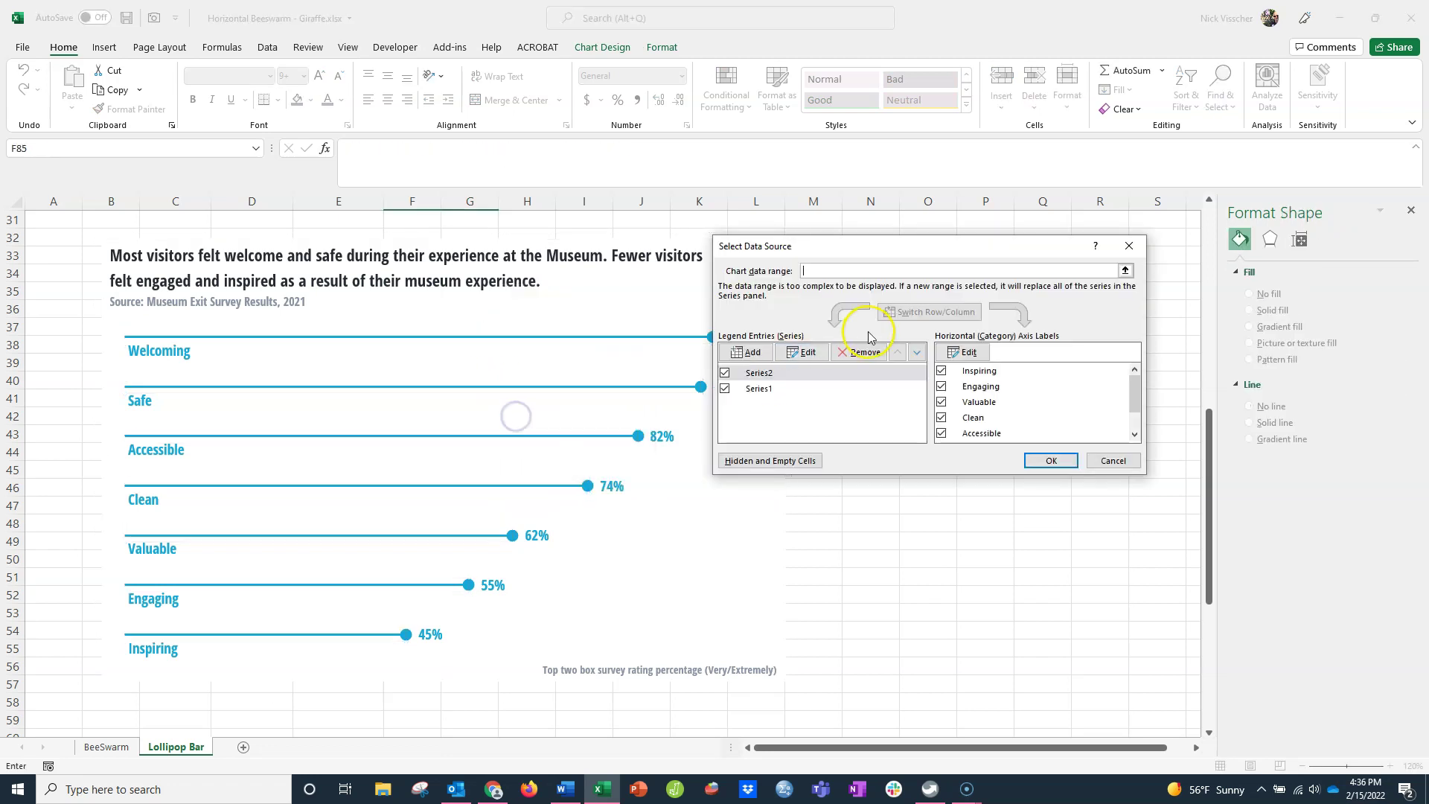
left_click(921, 354)
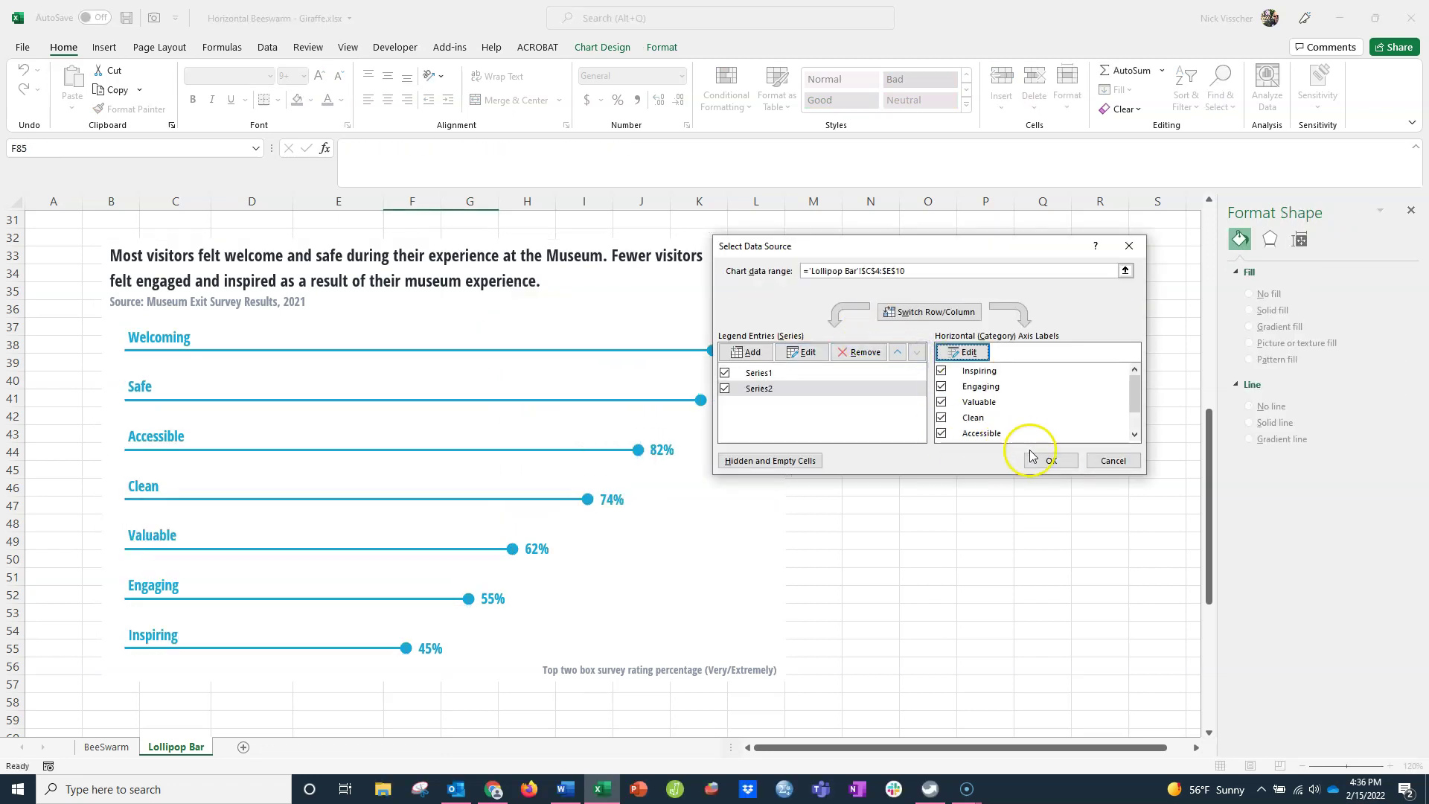
left_click(1049, 460)
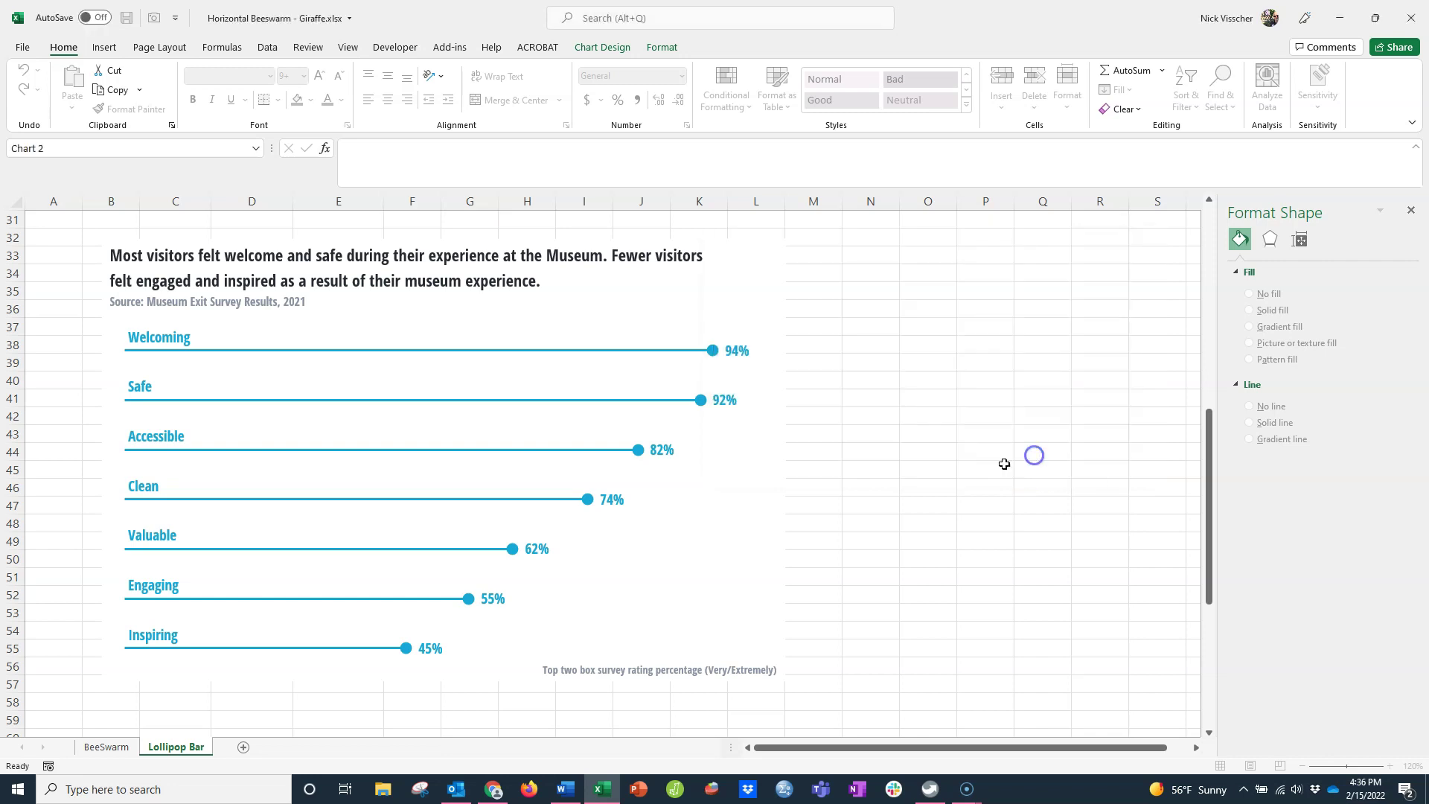
left_click(868, 489)
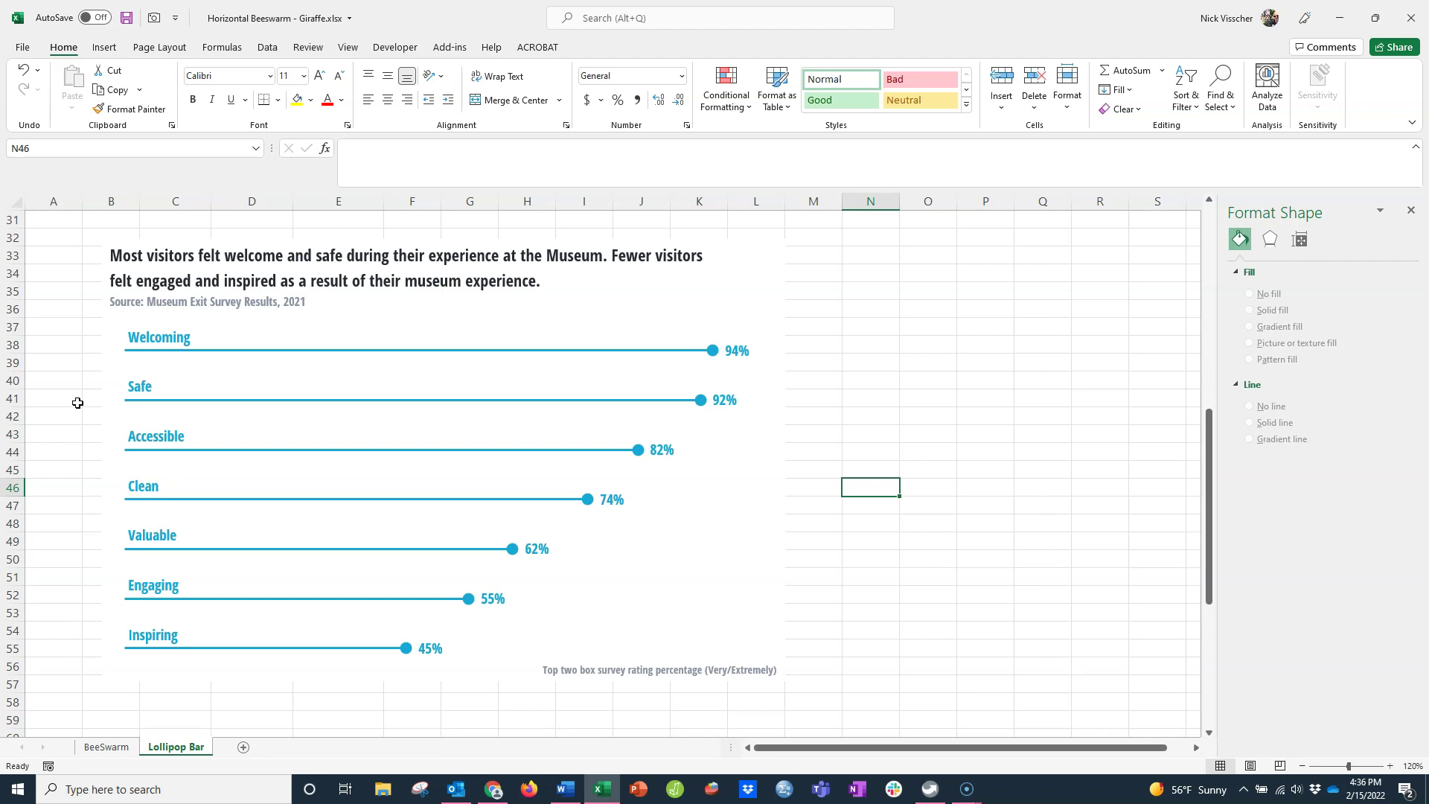
- Scroll to the source table and highlight the Survey Rating, Y DATA, X LABELS and Y LABELS columns
scroll(77, 402, "down", 10)
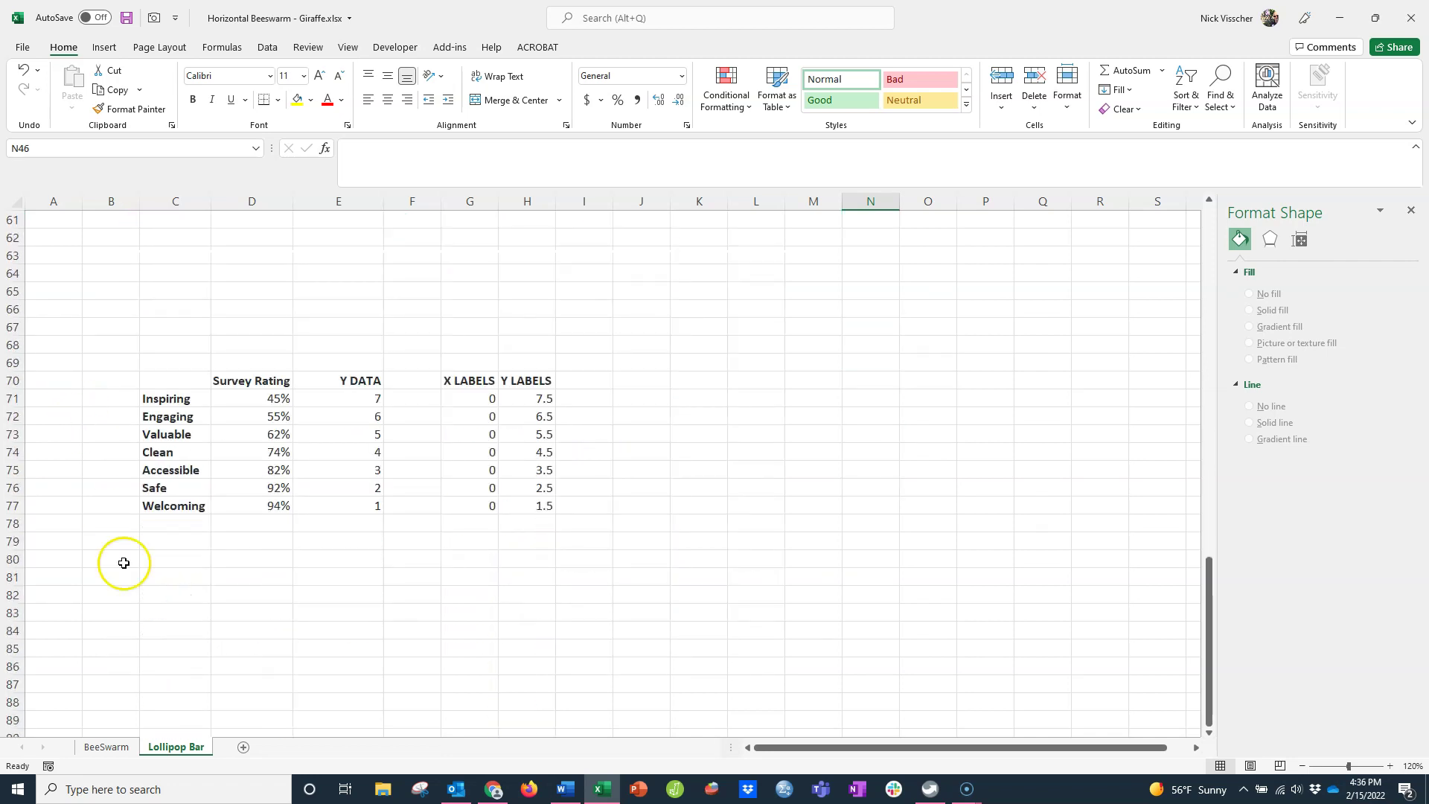
left_click_drag(230, 381, 230, 506)
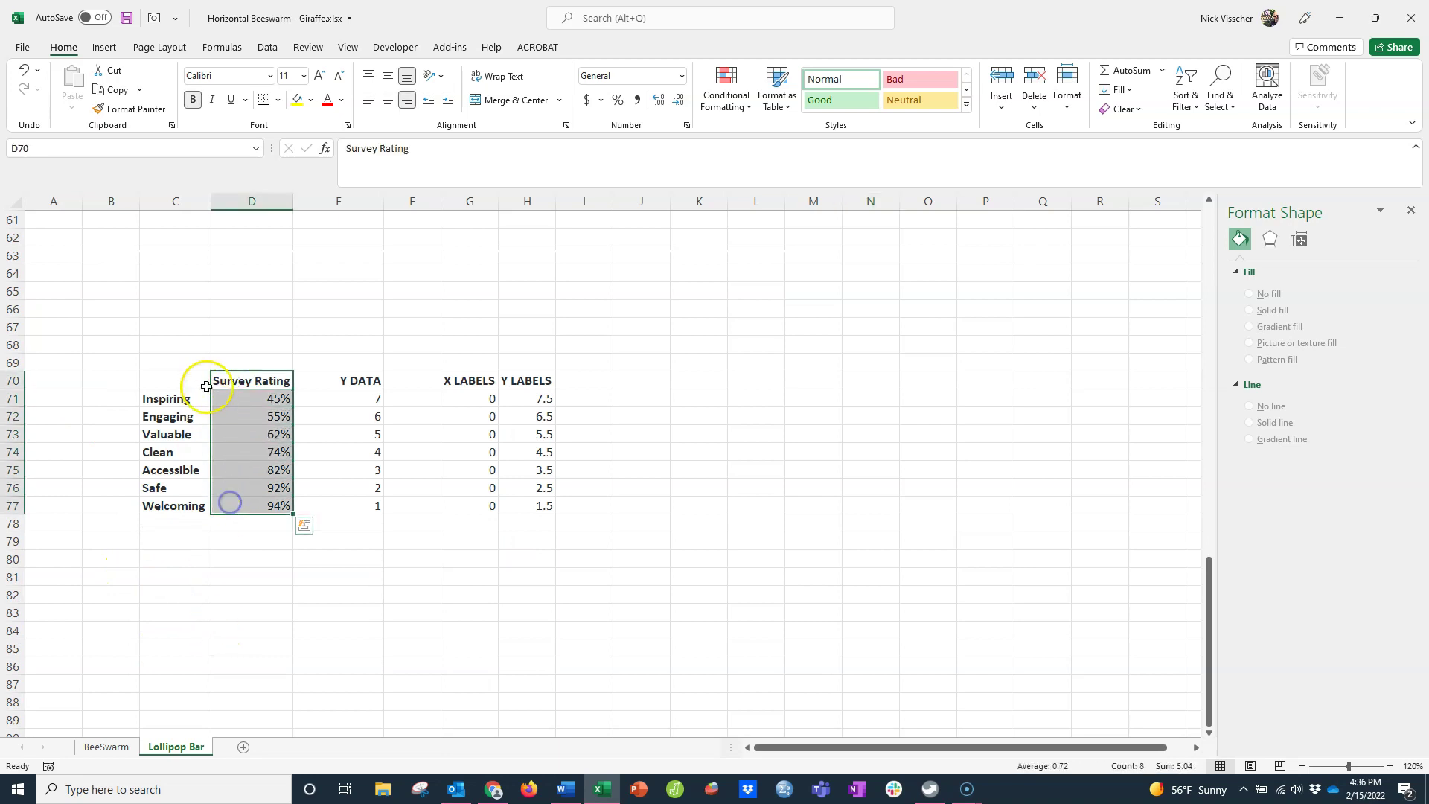
left_click(285, 614)
left_click_drag(328, 380, 329, 505)
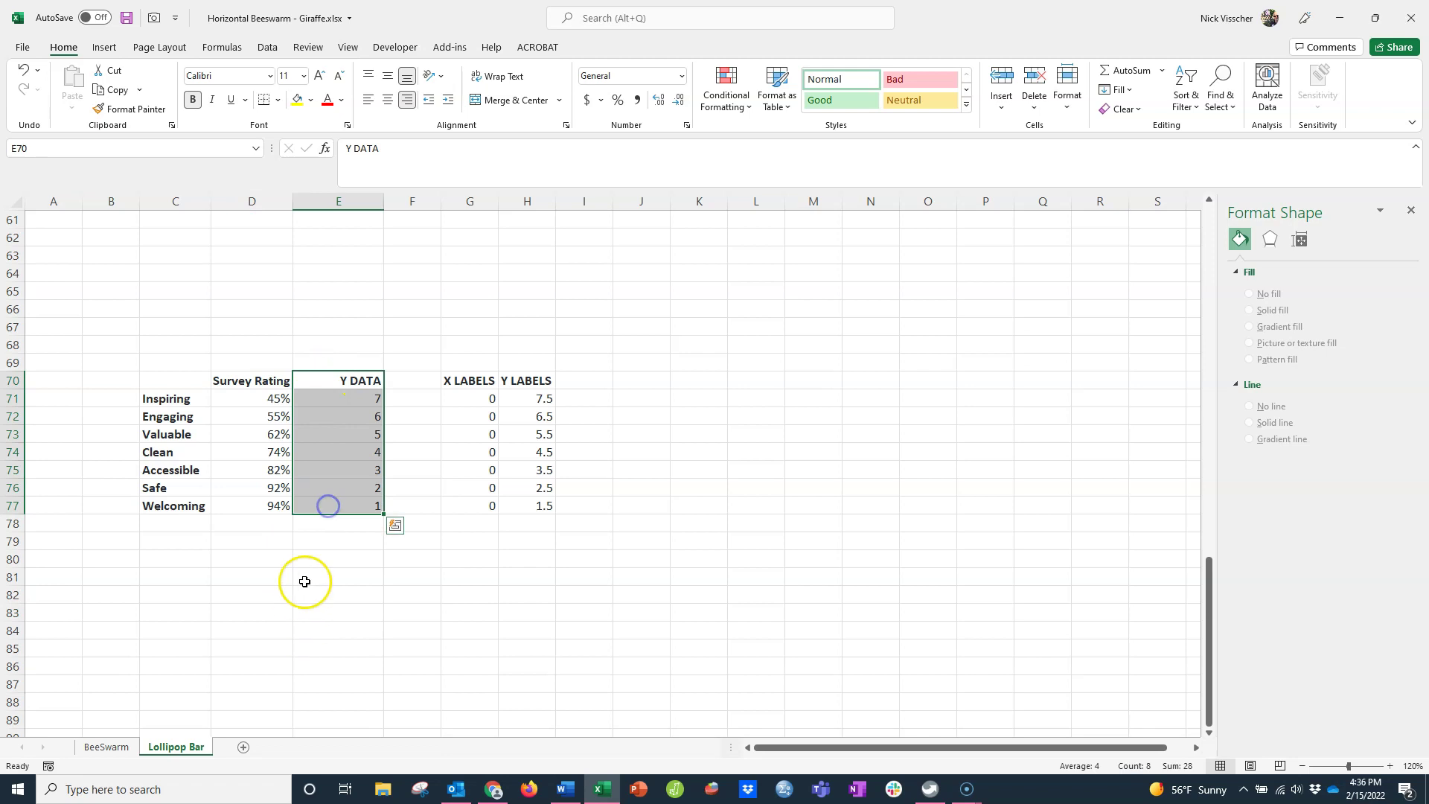
left_click(305, 582)
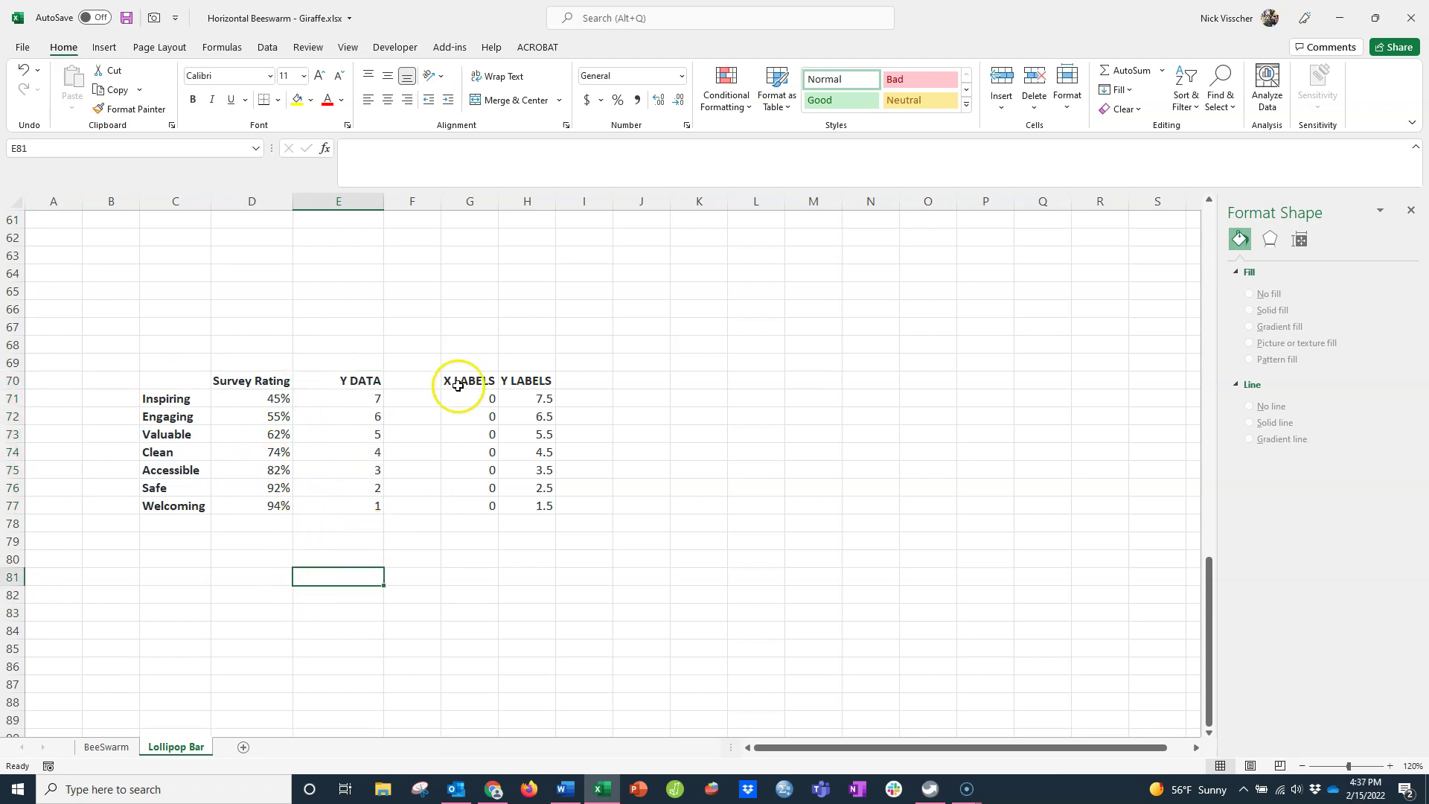
left_click_drag(457, 385, 520, 501)
left_click(504, 542)
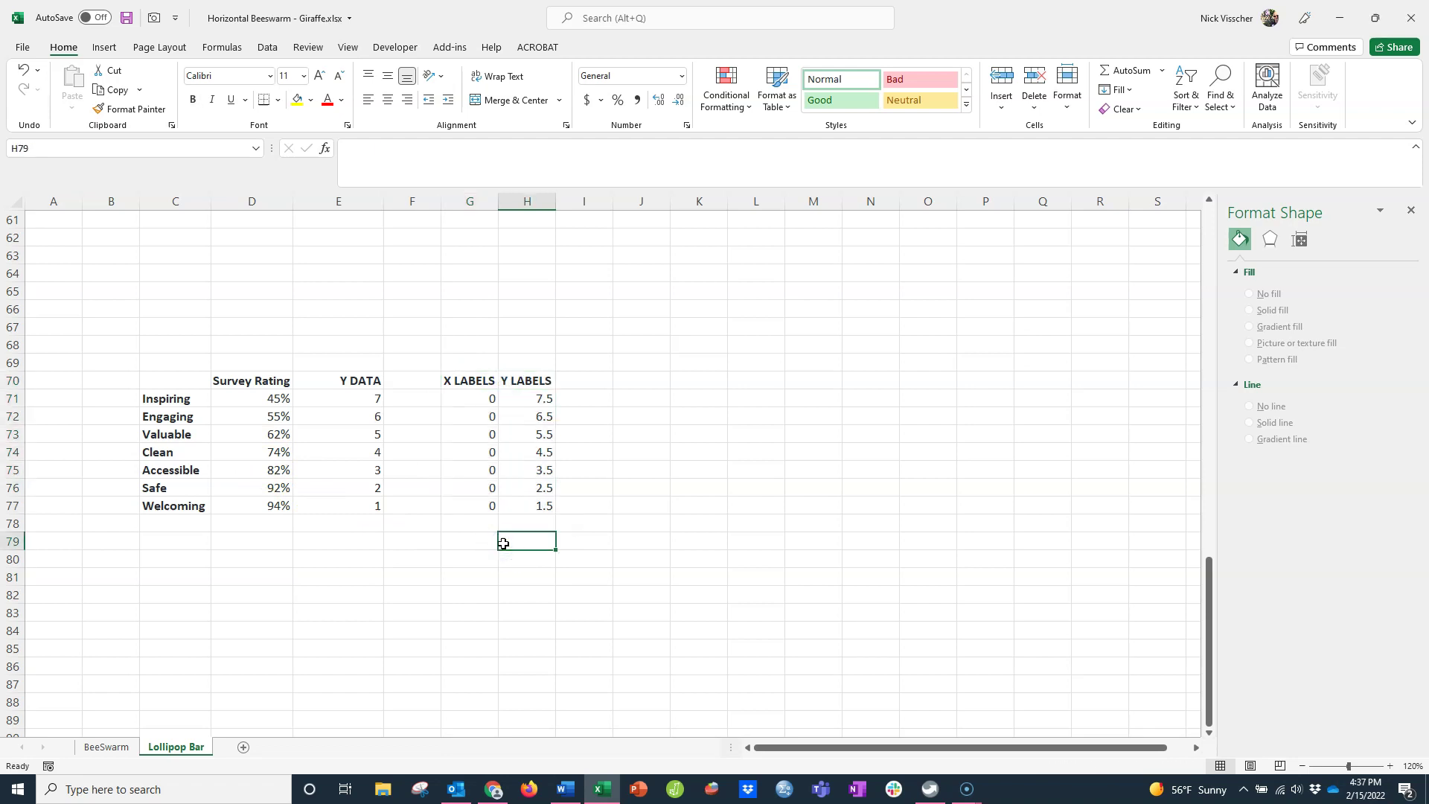
- Inspect the first row's values, including Y LABELS 7.5 and Y DATA 7, and step through Y DATA
left_click(521, 397)
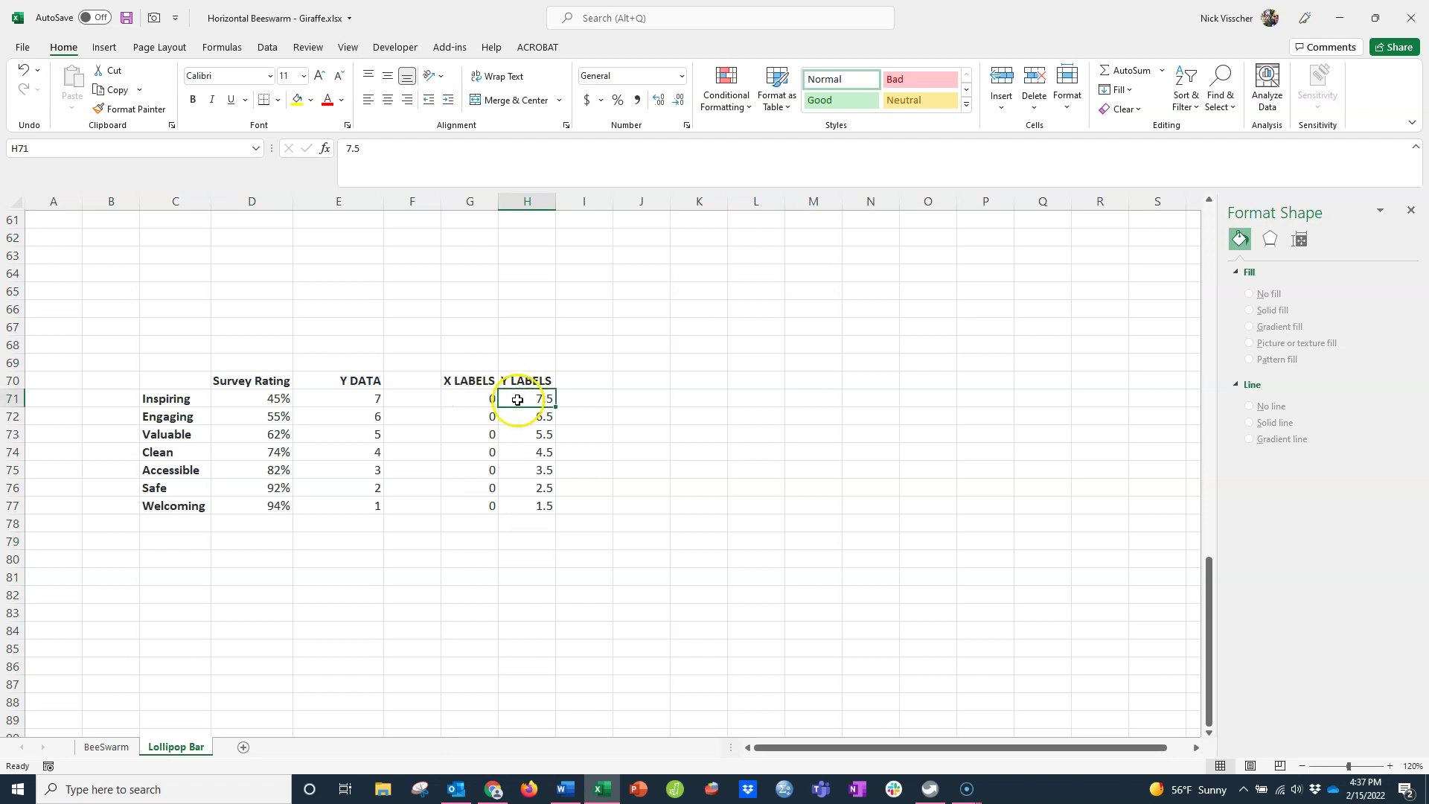
left_click(360, 402)
left_click(270, 401)
left_click(334, 401)
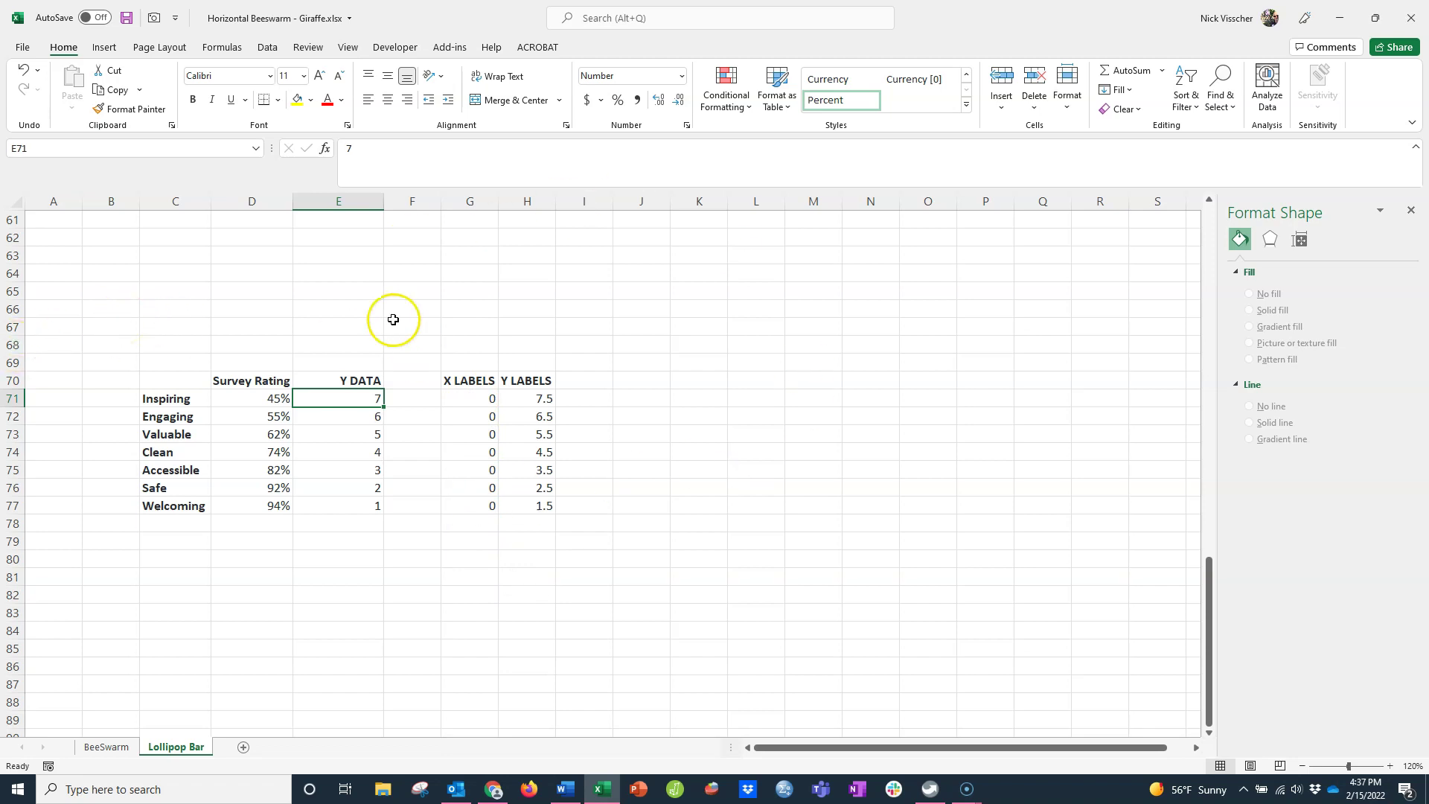
left_click(339, 400)
mouse_move(339, 400)
left_mouse_down()
mouse_move(332, 417)
mouse_move(327, 398)
left_mouse_up()
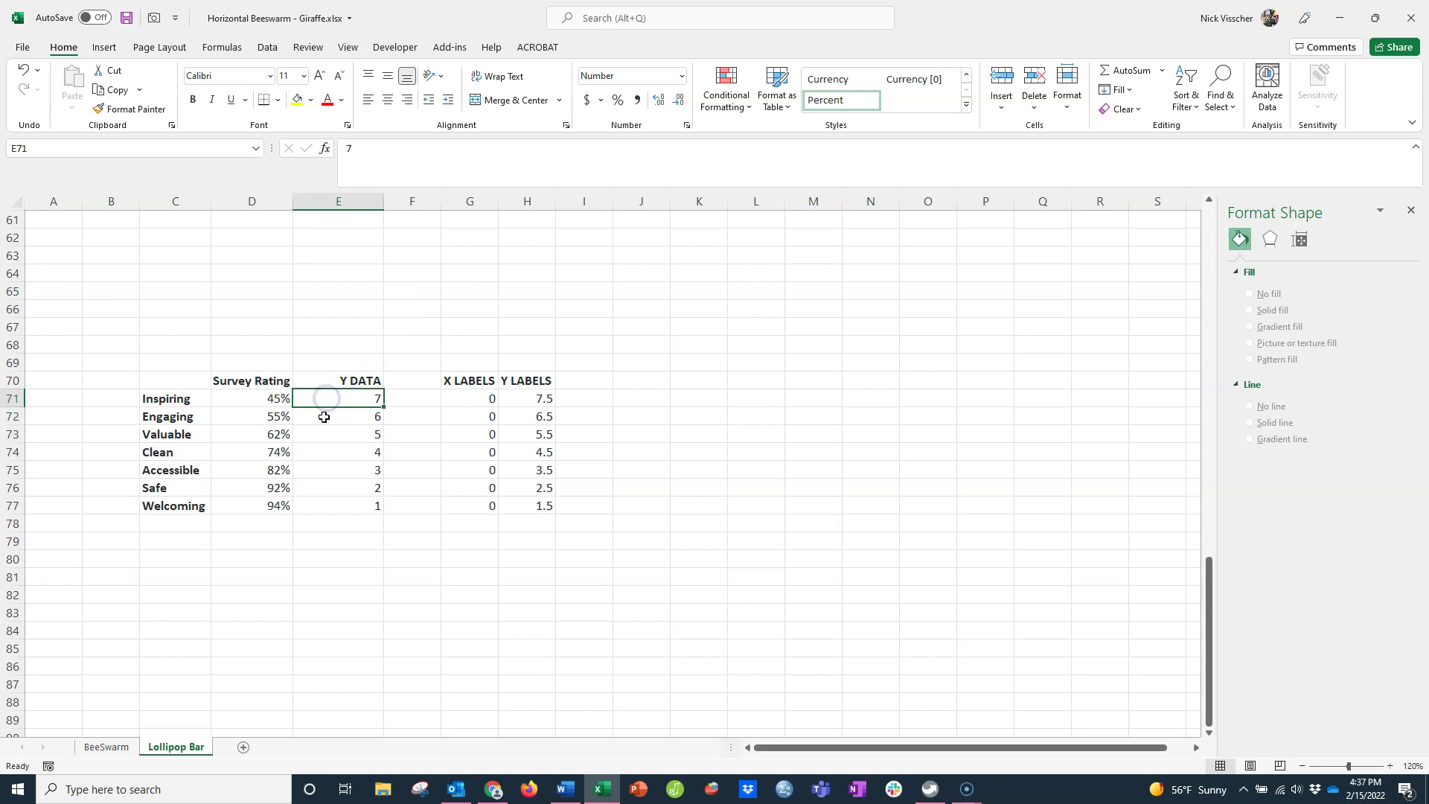
left_click(323, 414)
left_click(322, 396)
left_click(320, 418)
left_click(321, 398)
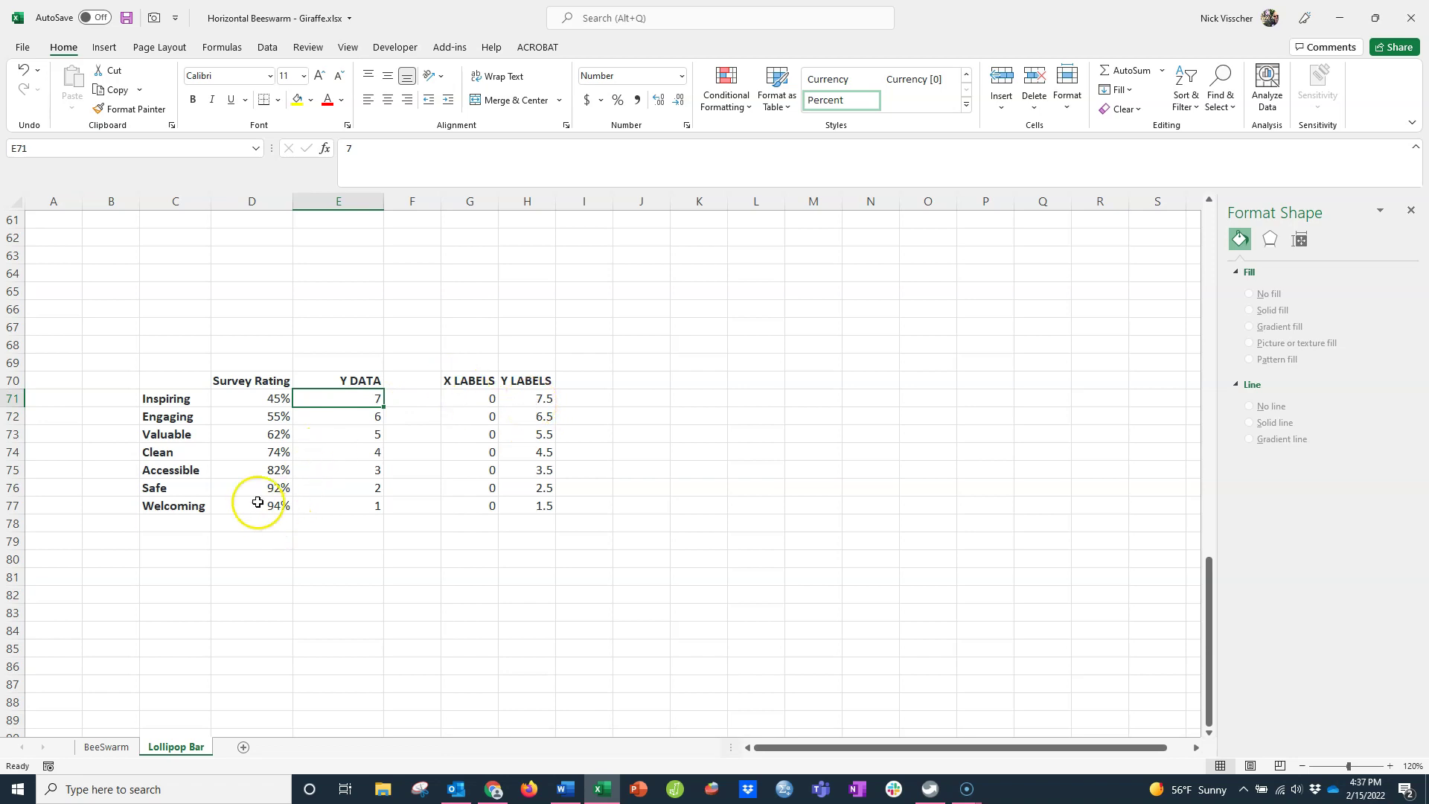
- Insert a blank scatter chart and resize it beside the data table
left_click(631, 382)
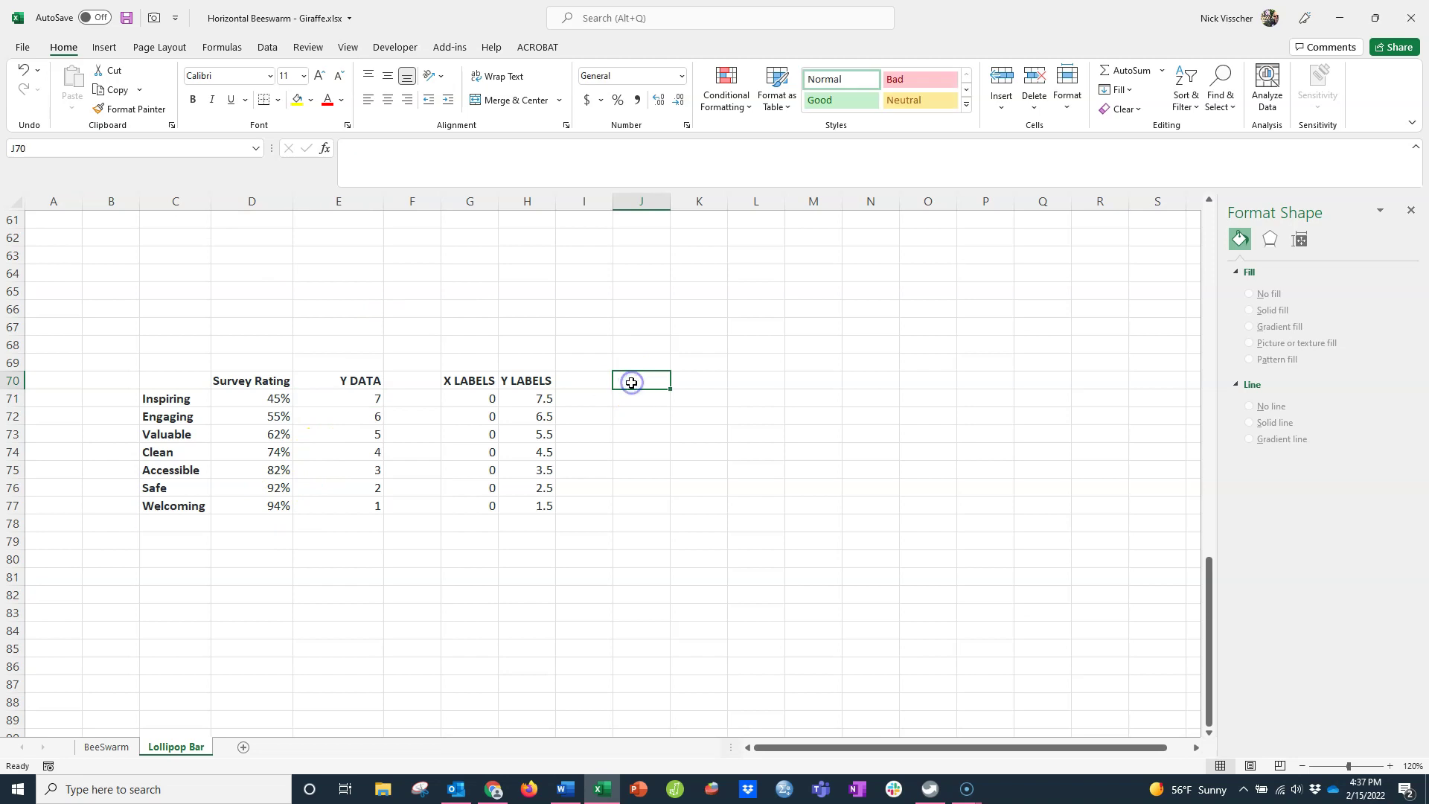
left_click(114, 54)
left_click(679, 110)
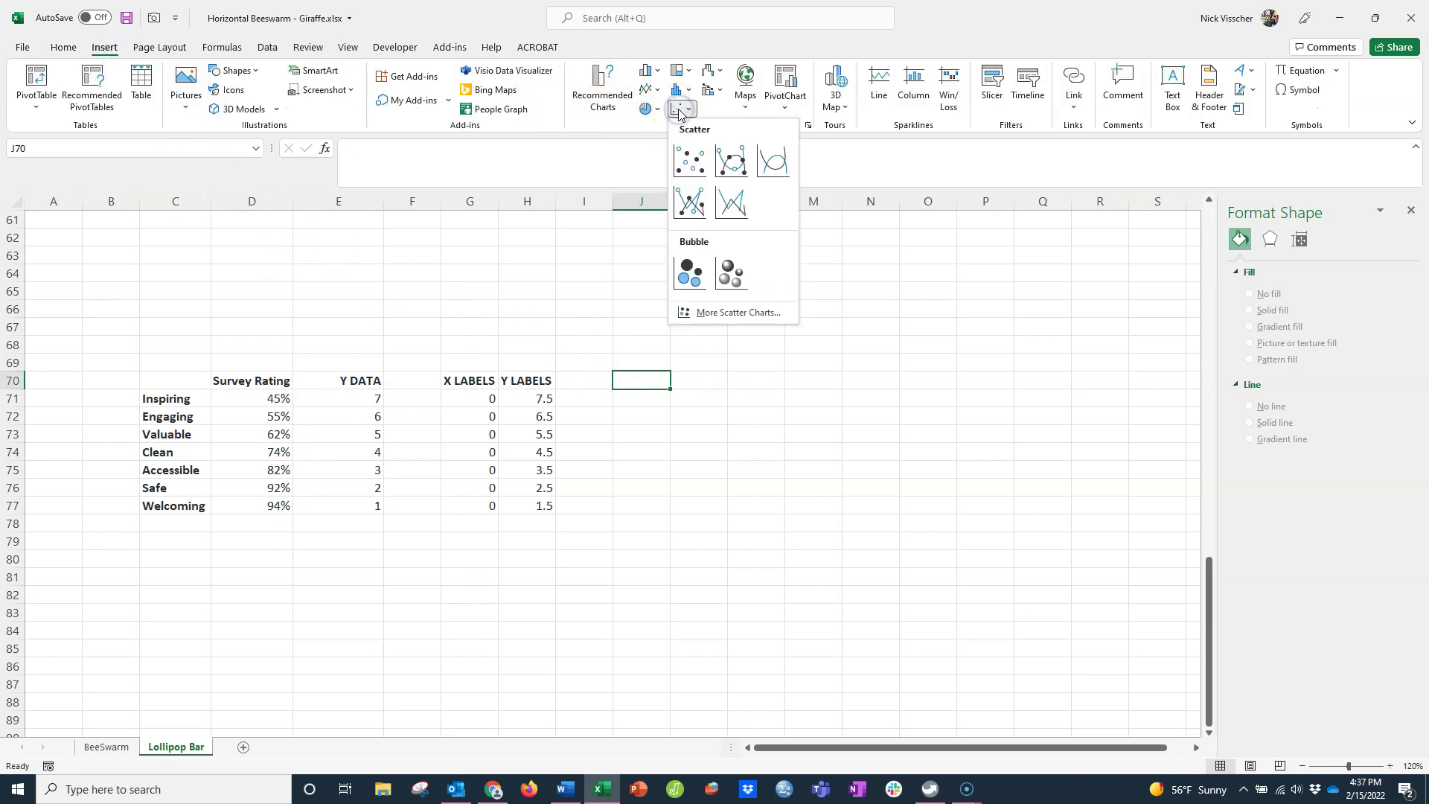
left_click(689, 160)
left_click_drag(517, 357, 745, 336)
left_click_drag(834, 328, 833, 266)
left_click_drag(1050, 427, 1126, 431)
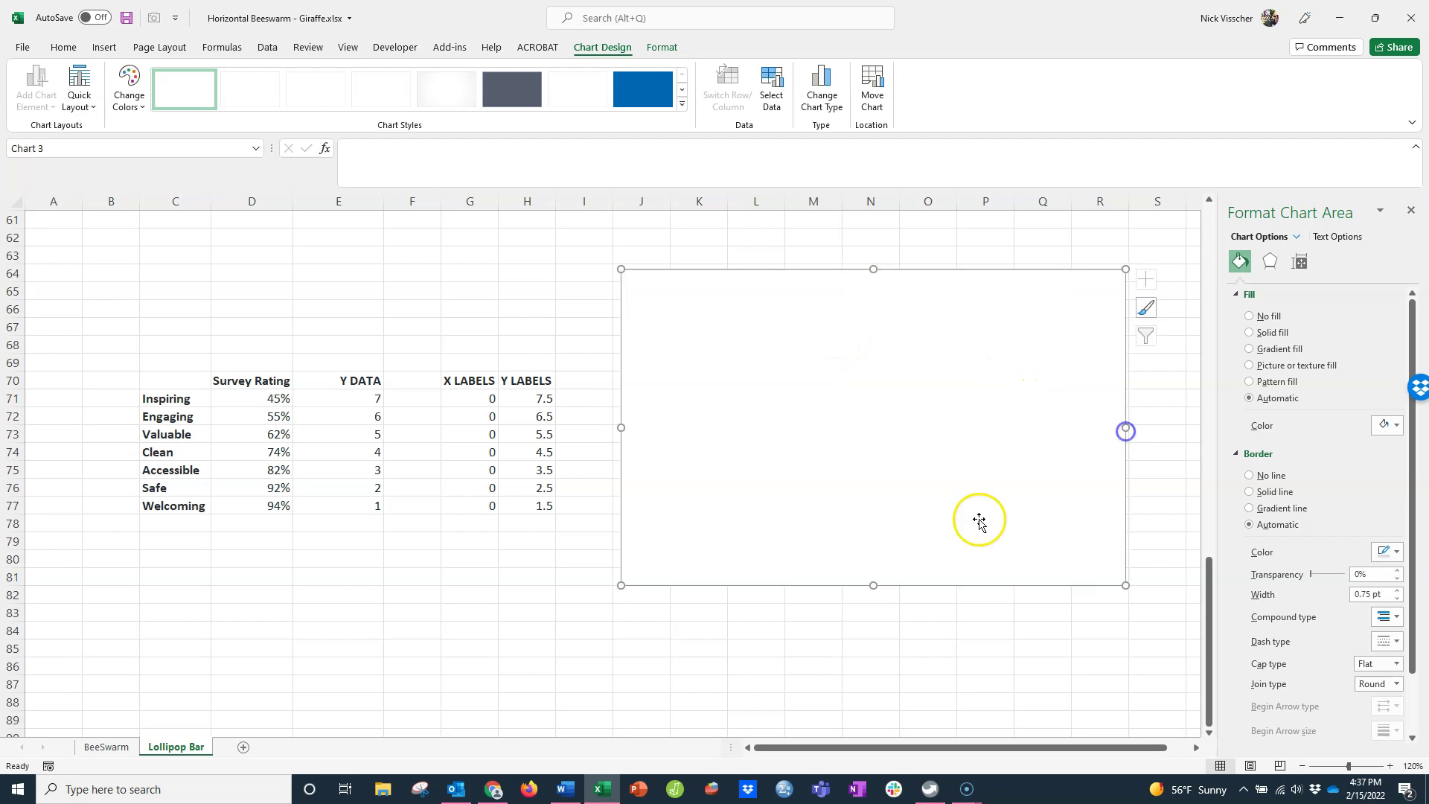
left_click_drag(872, 586, 862, 675)
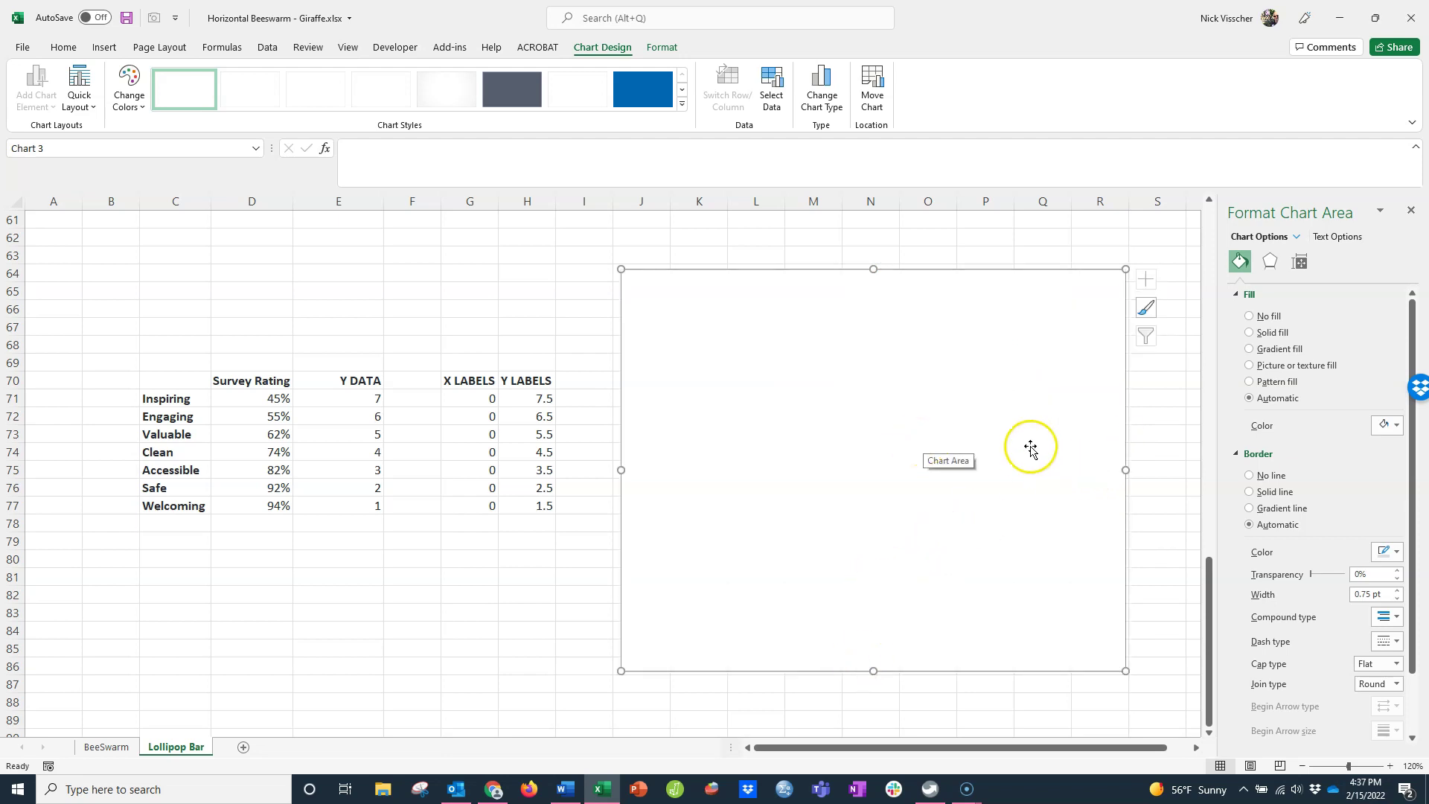
- Add a Survey Rating series named from D70 with X values D71:D77 and Y values E71:E77
right_click(975, 408)
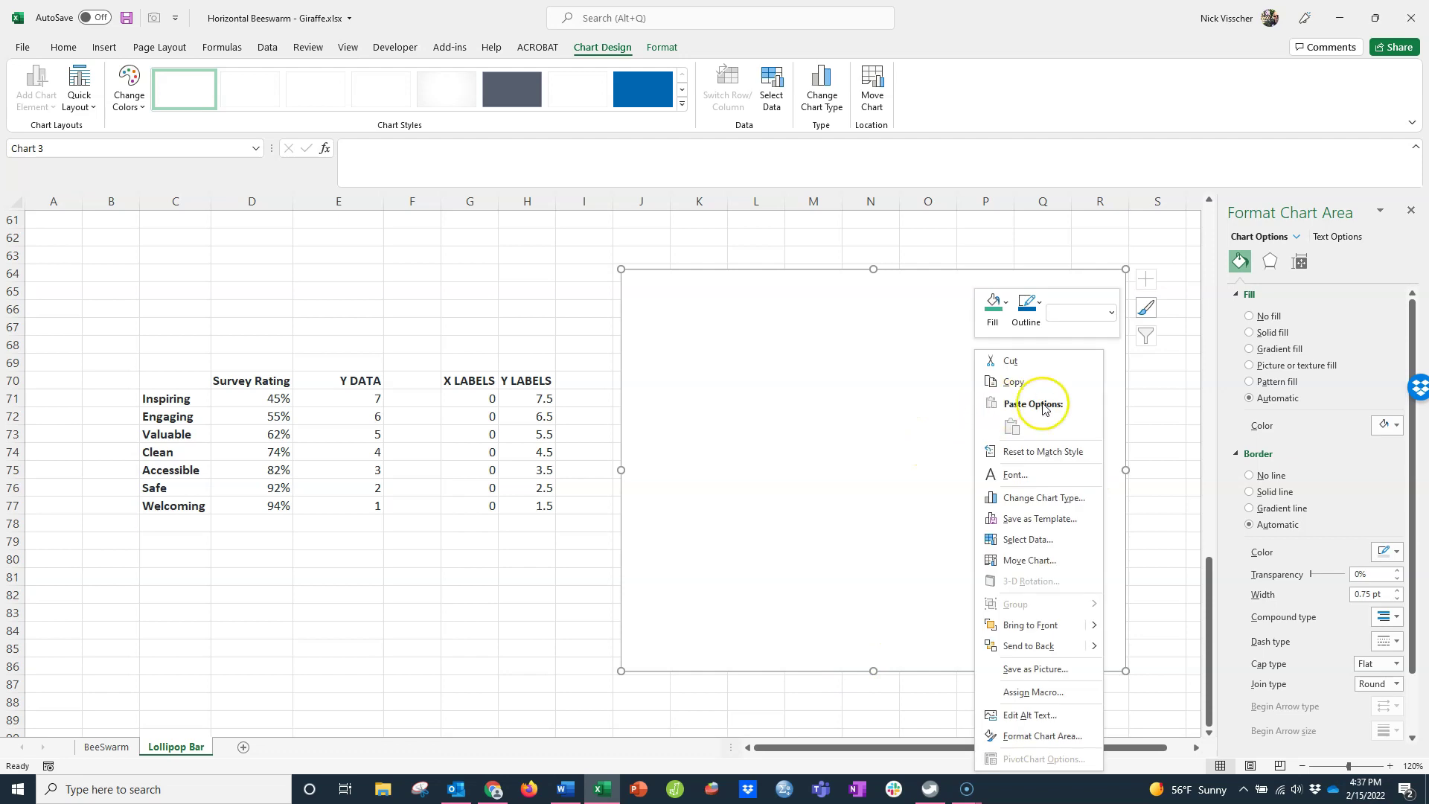
left_click(1063, 545)
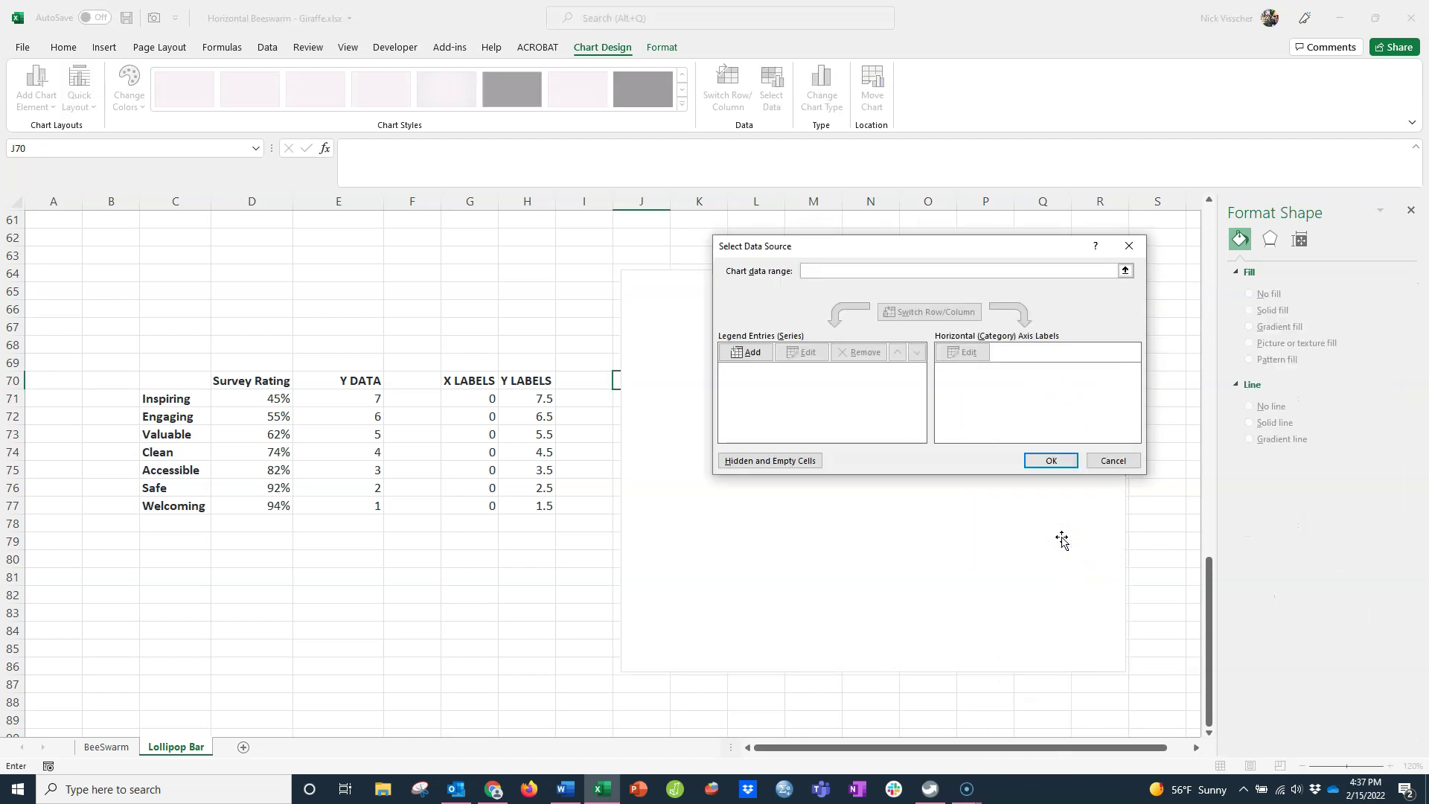
left_click(763, 361)
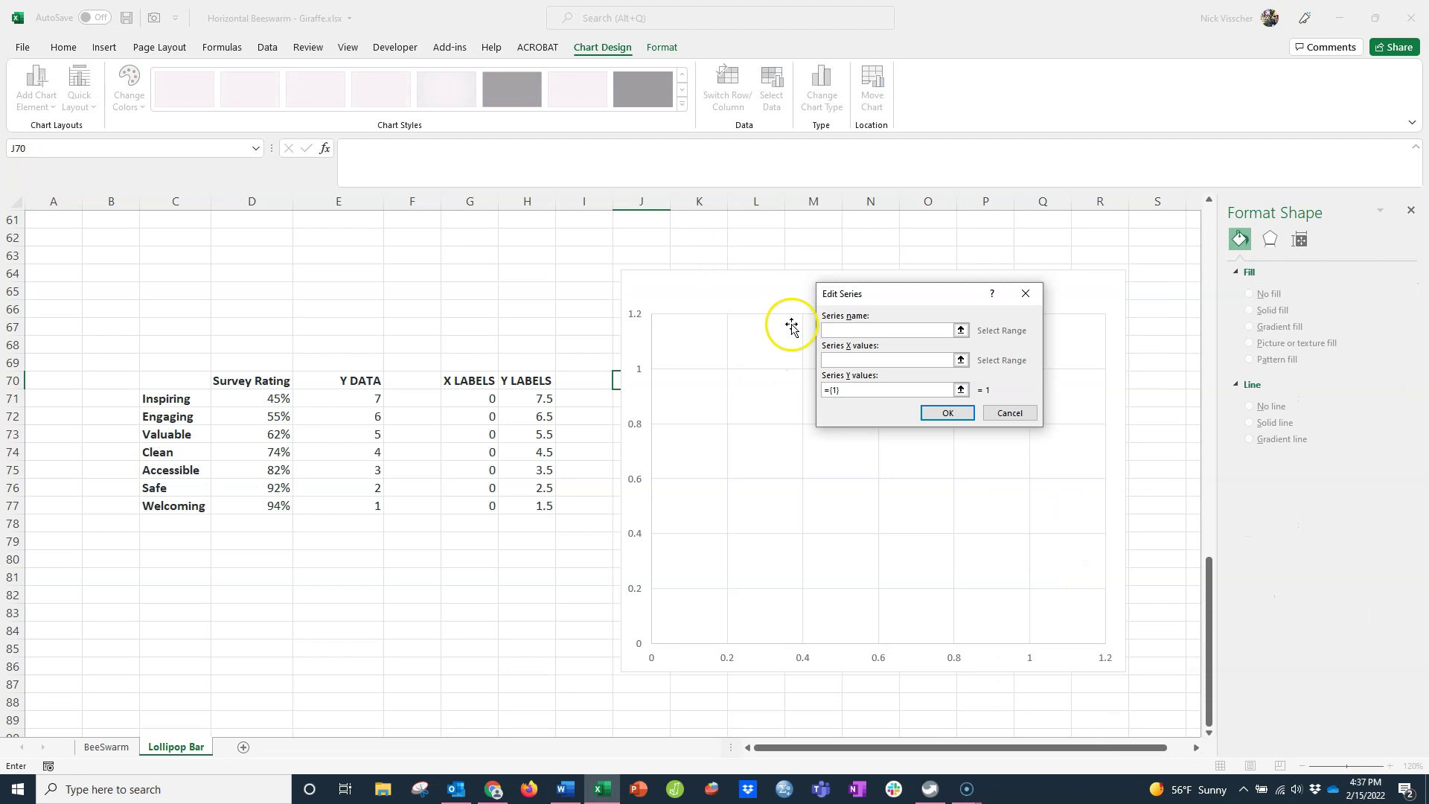
left_click(265, 380)
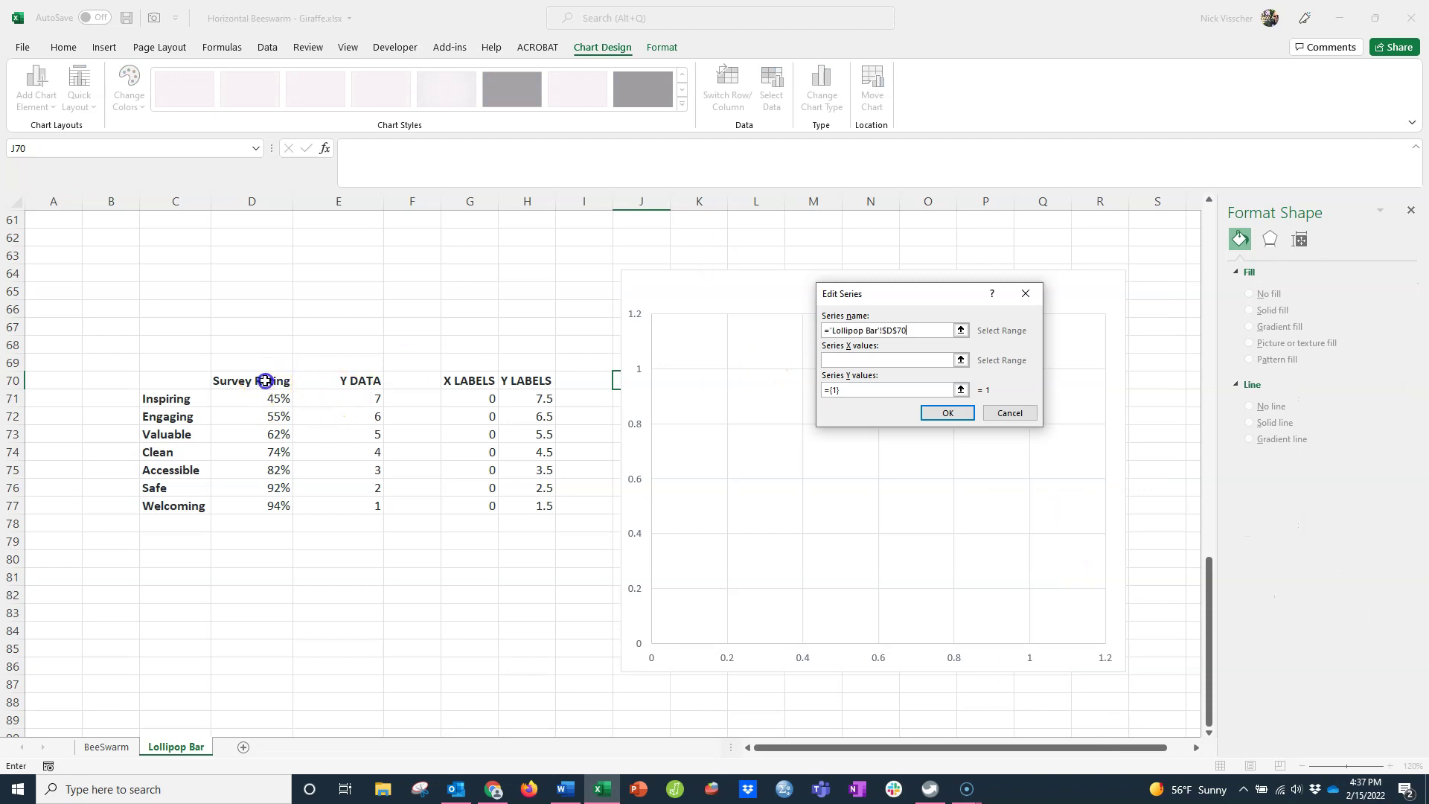
left_click(961, 361)
left_click_drag(264, 399, 257, 501)
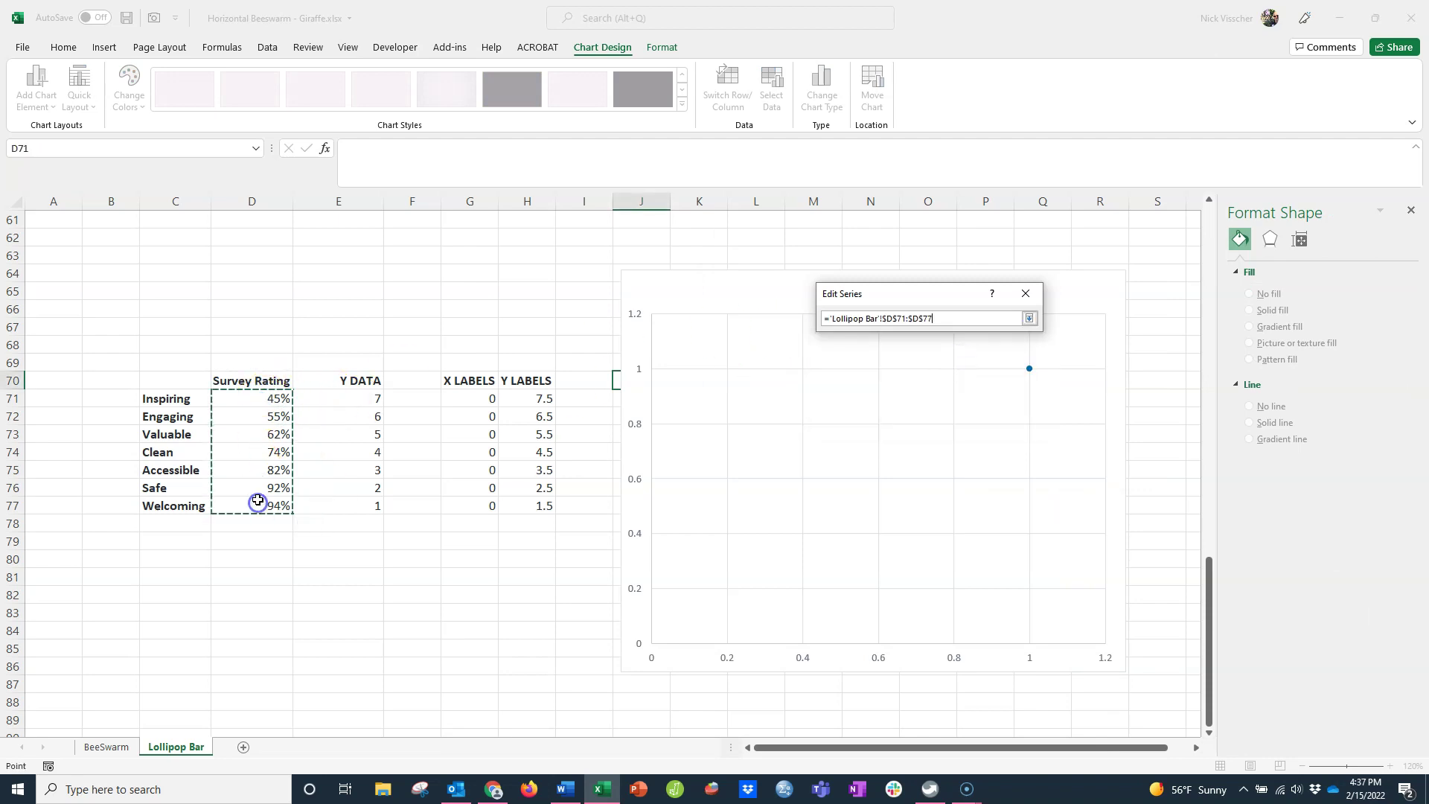
left_click(960, 387)
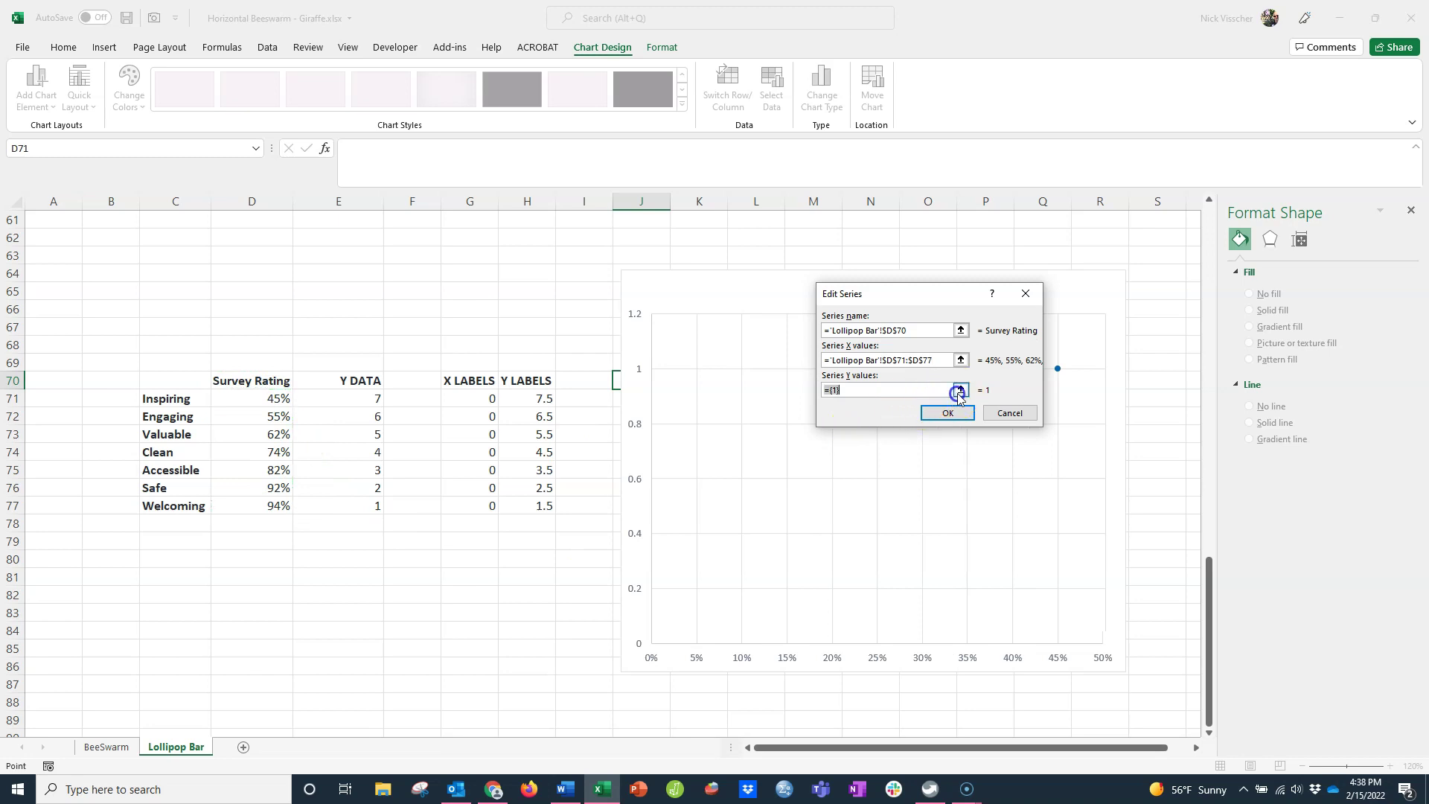
left_click_drag(328, 394, 335, 503)
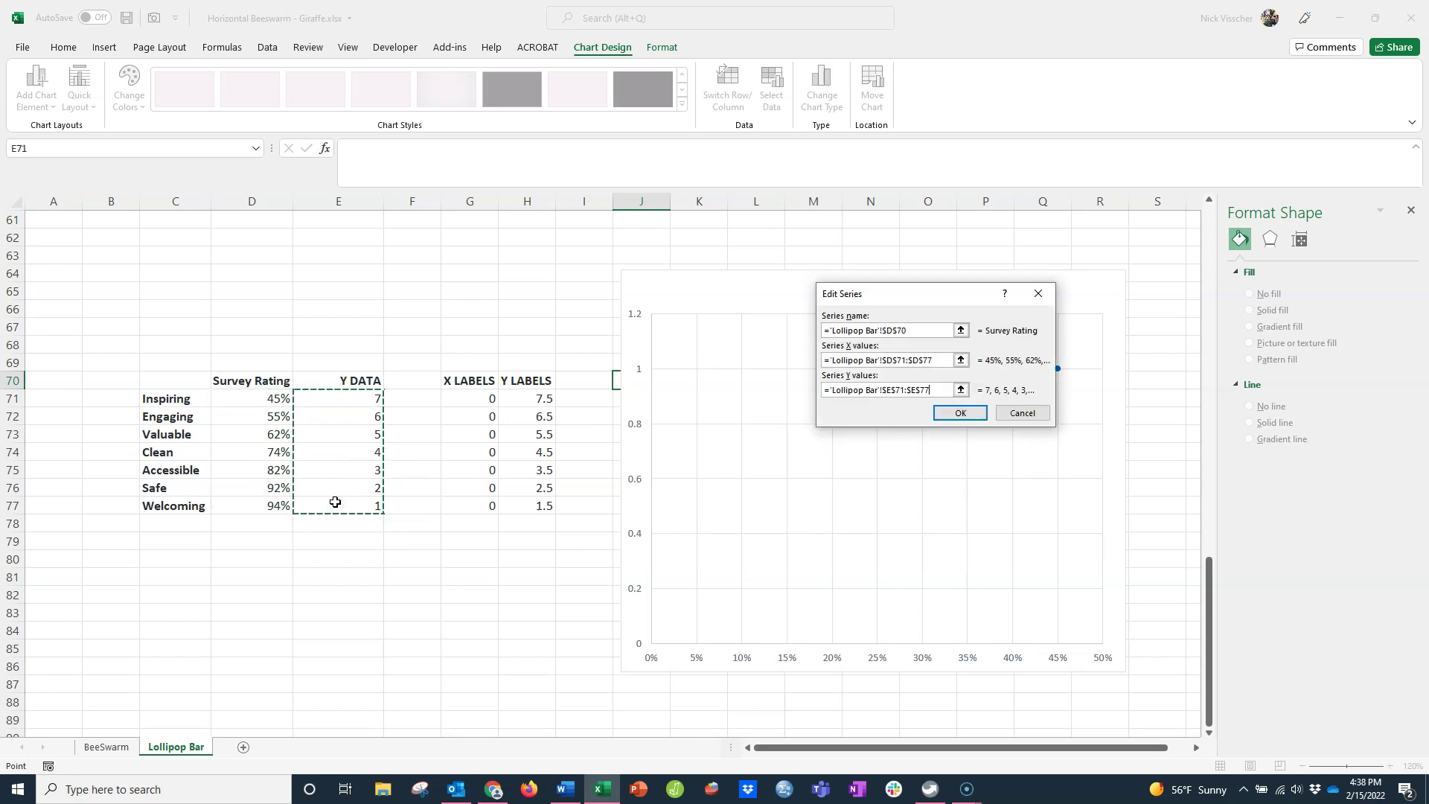
- Add an X LABELS series with X values G71:G77 and Y values H71:H77, then close Select Data
left_click(960, 413)
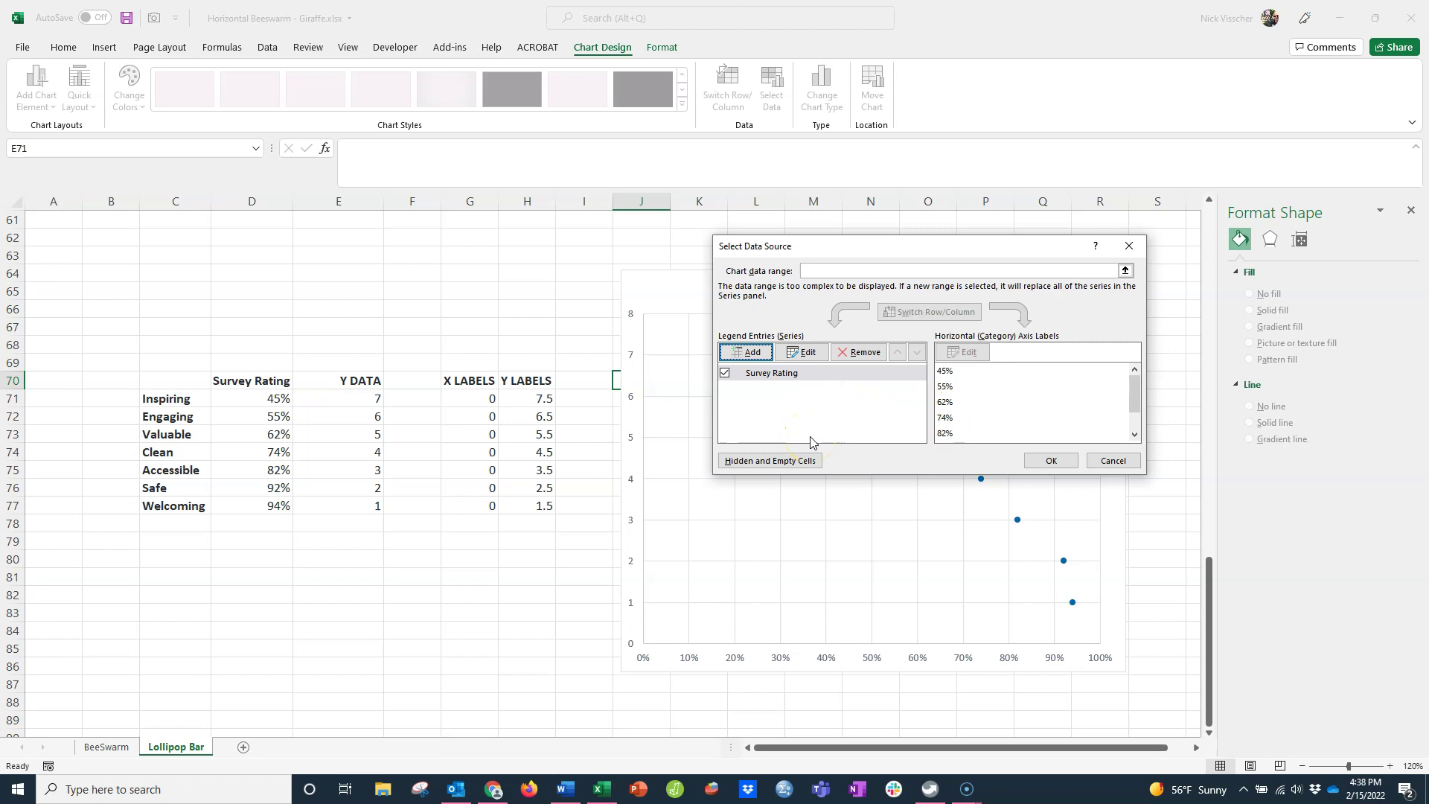
left_click(815, 356)
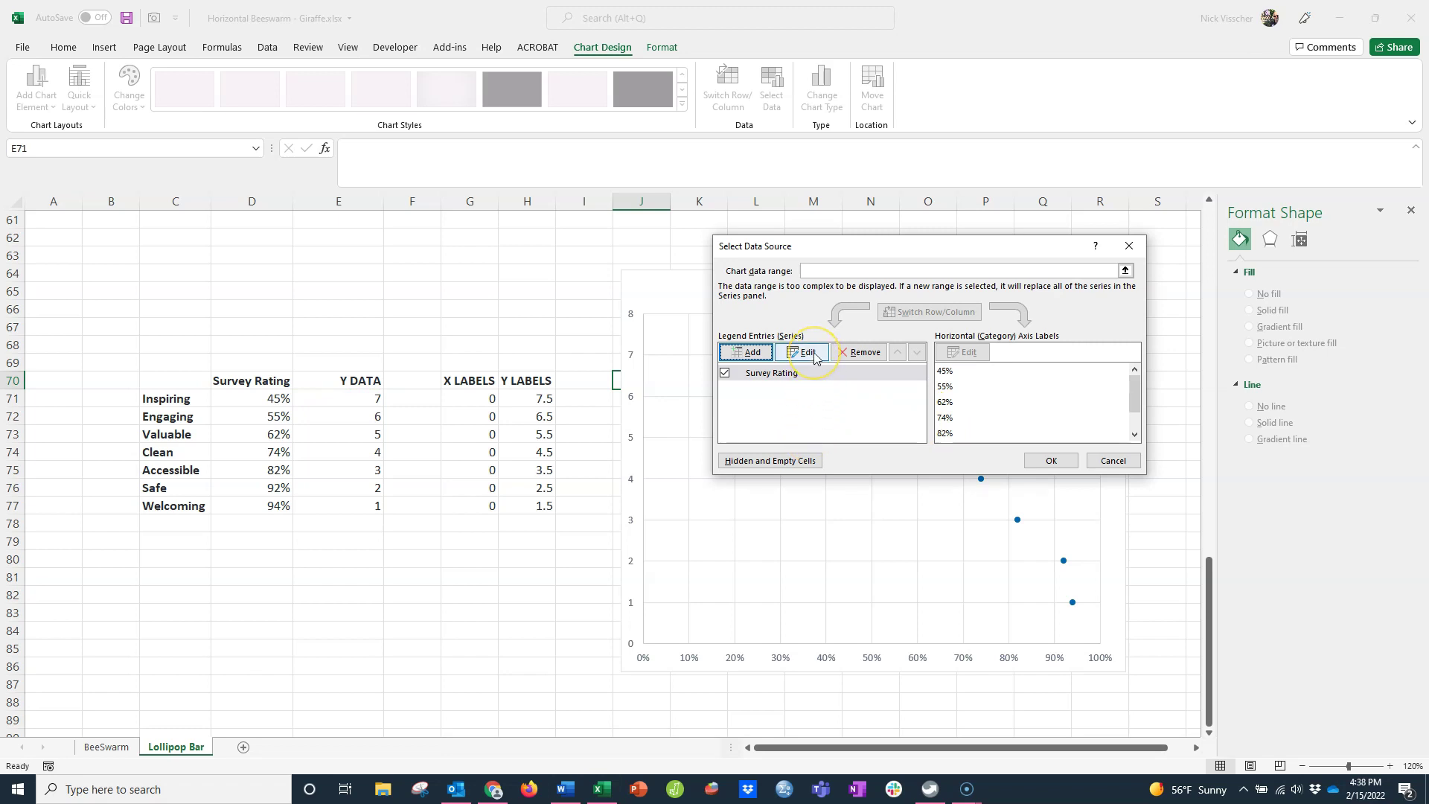
left_click(750, 353)
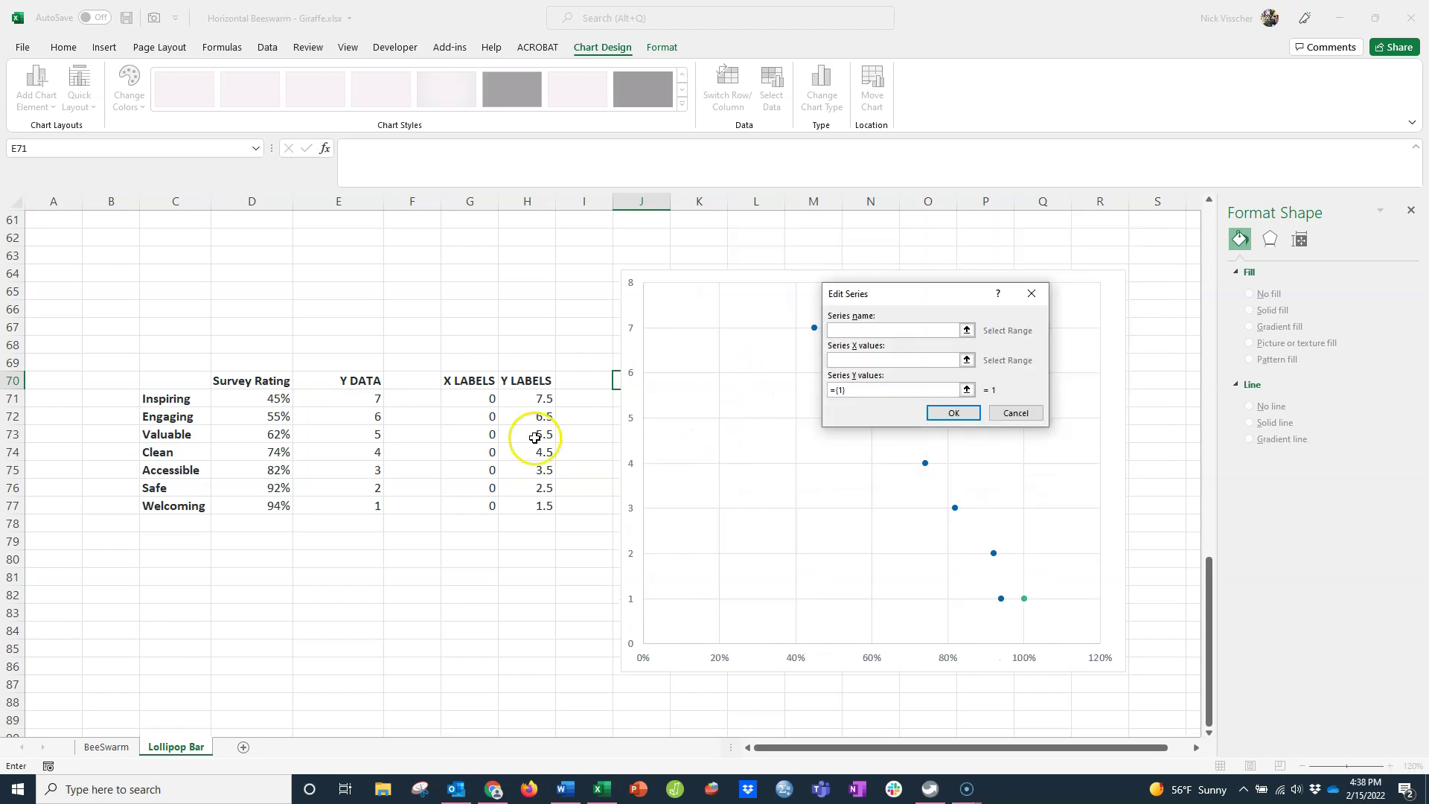
left_click(461, 380)
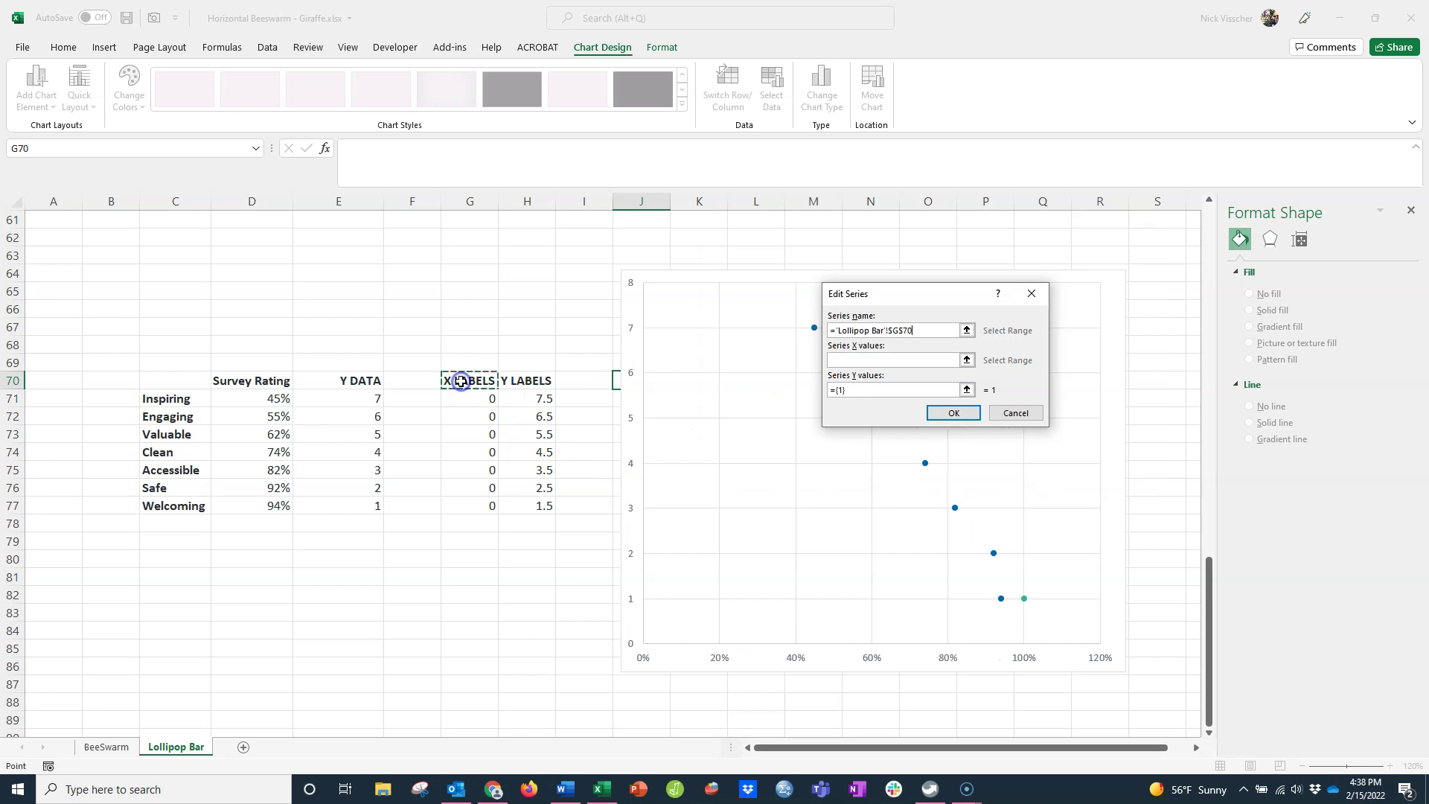
left_click(943, 361)
left_click(965, 360)
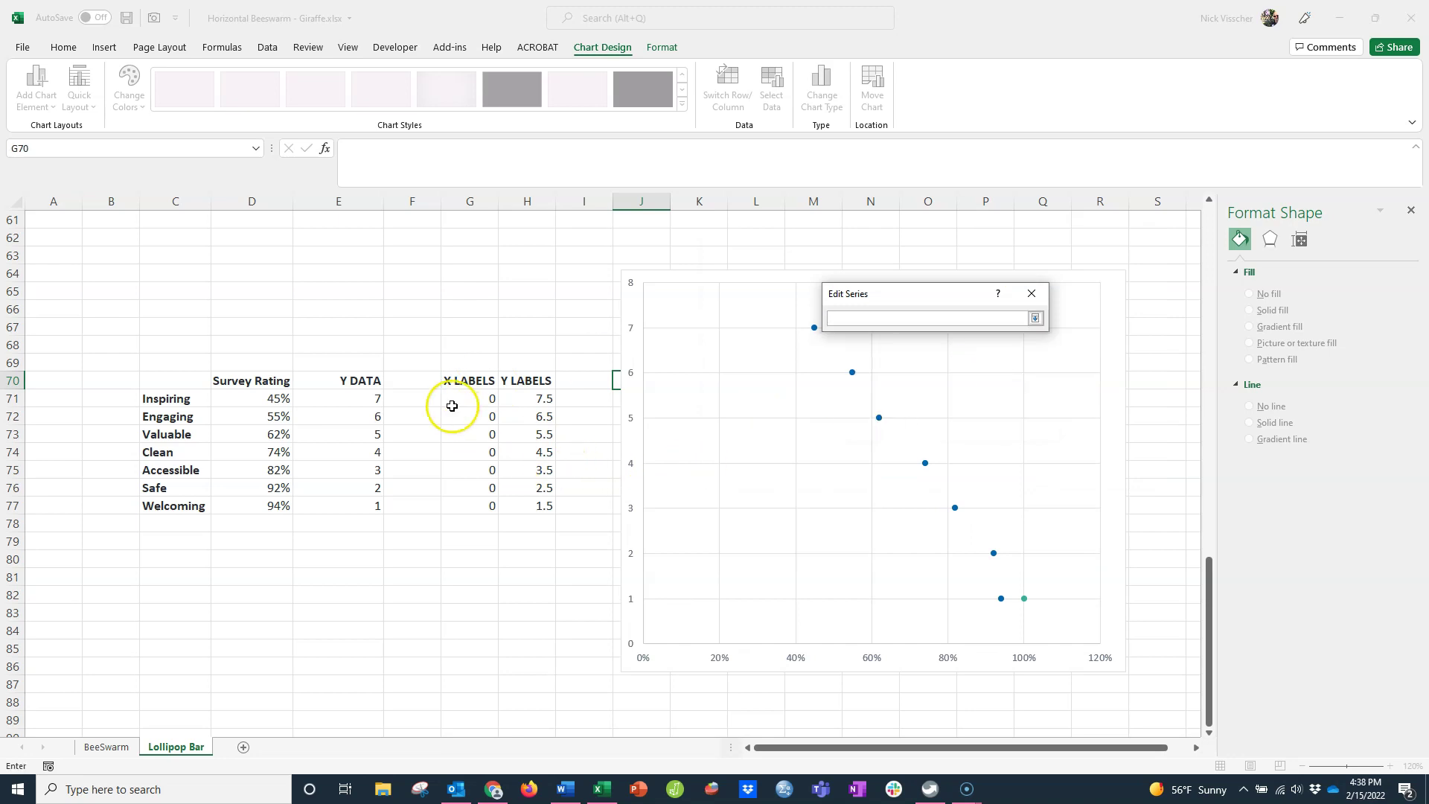
left_click_drag(449, 397, 447, 494)
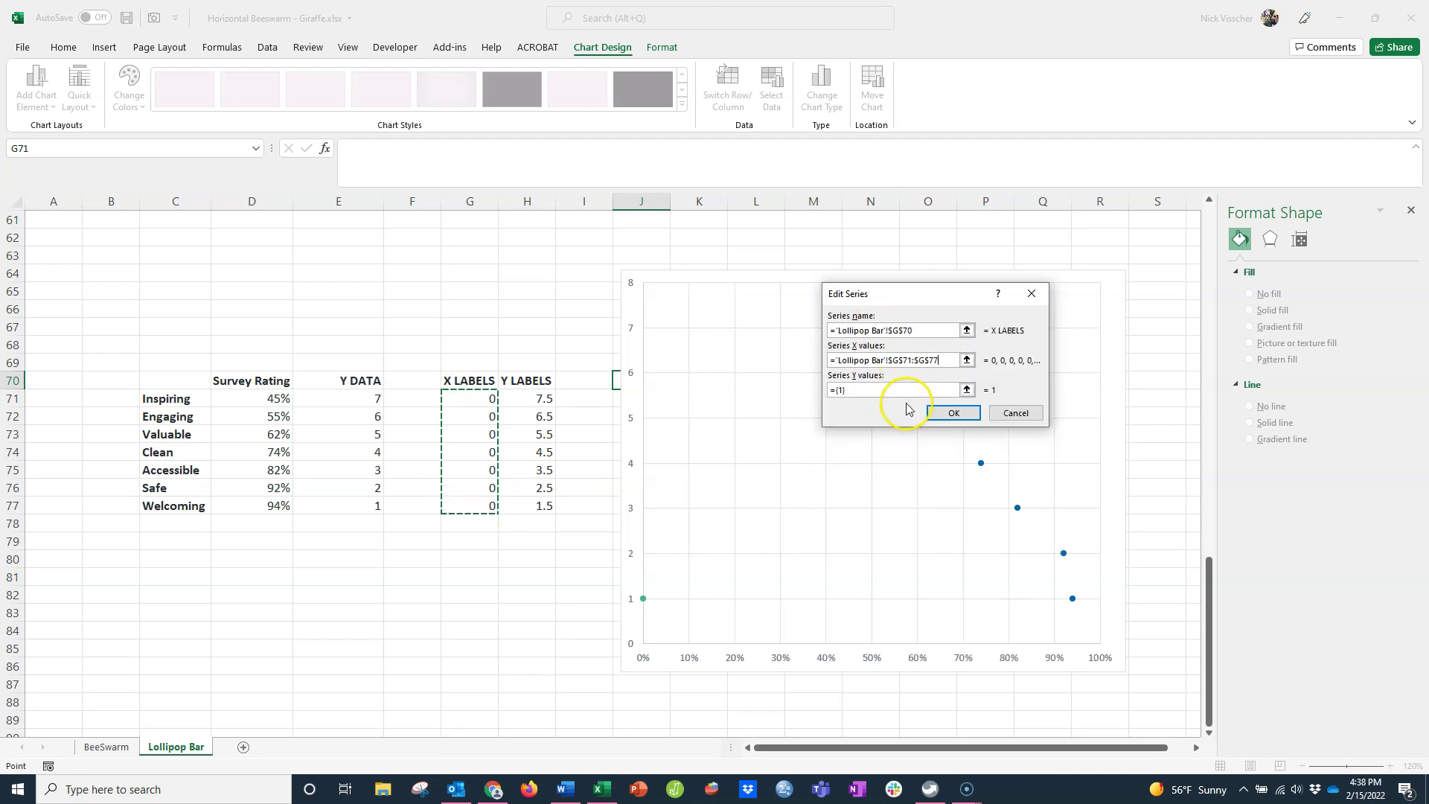
left_click(965, 391)
left_click_drag(547, 398, 546, 506)
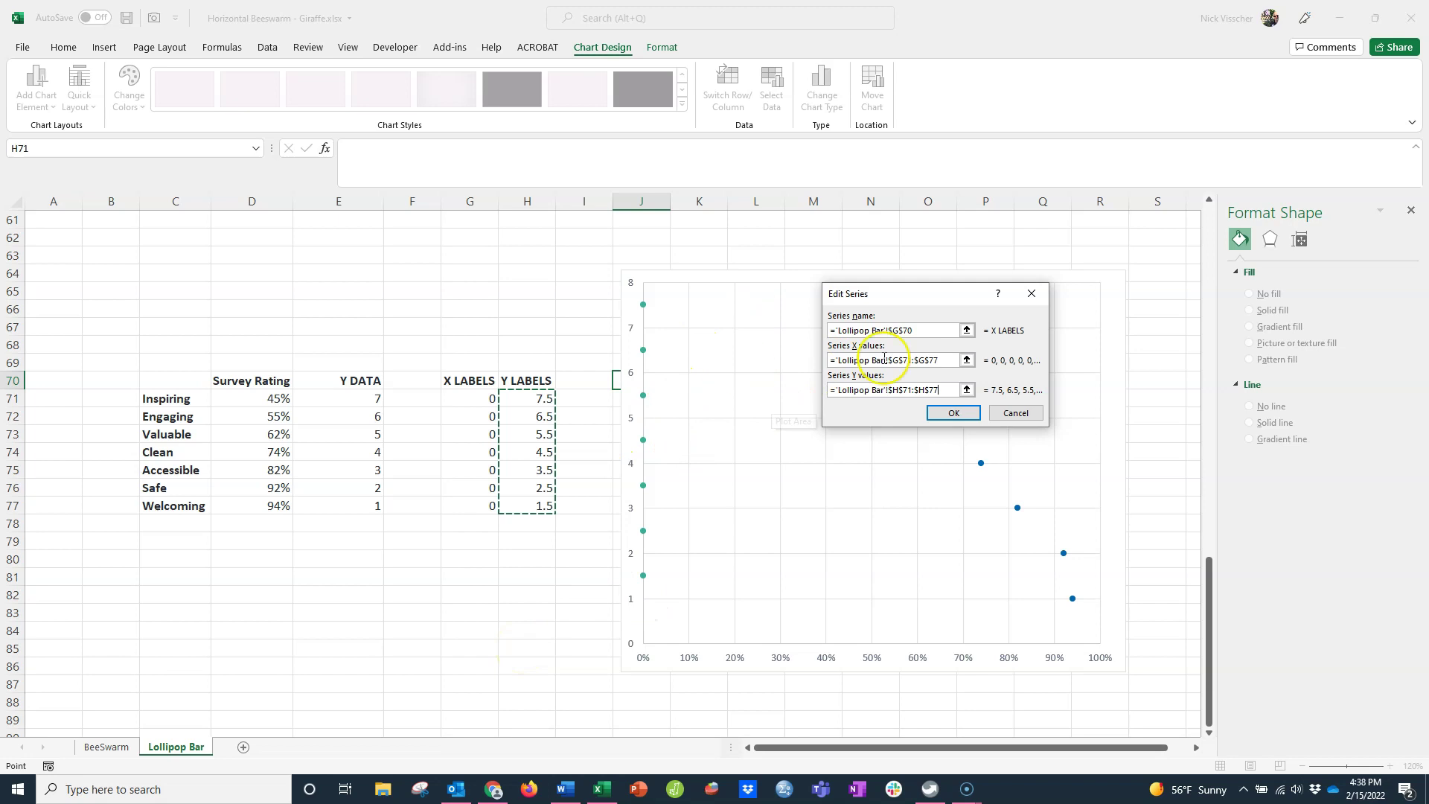
left_click(941, 414)
left_click(1042, 457)
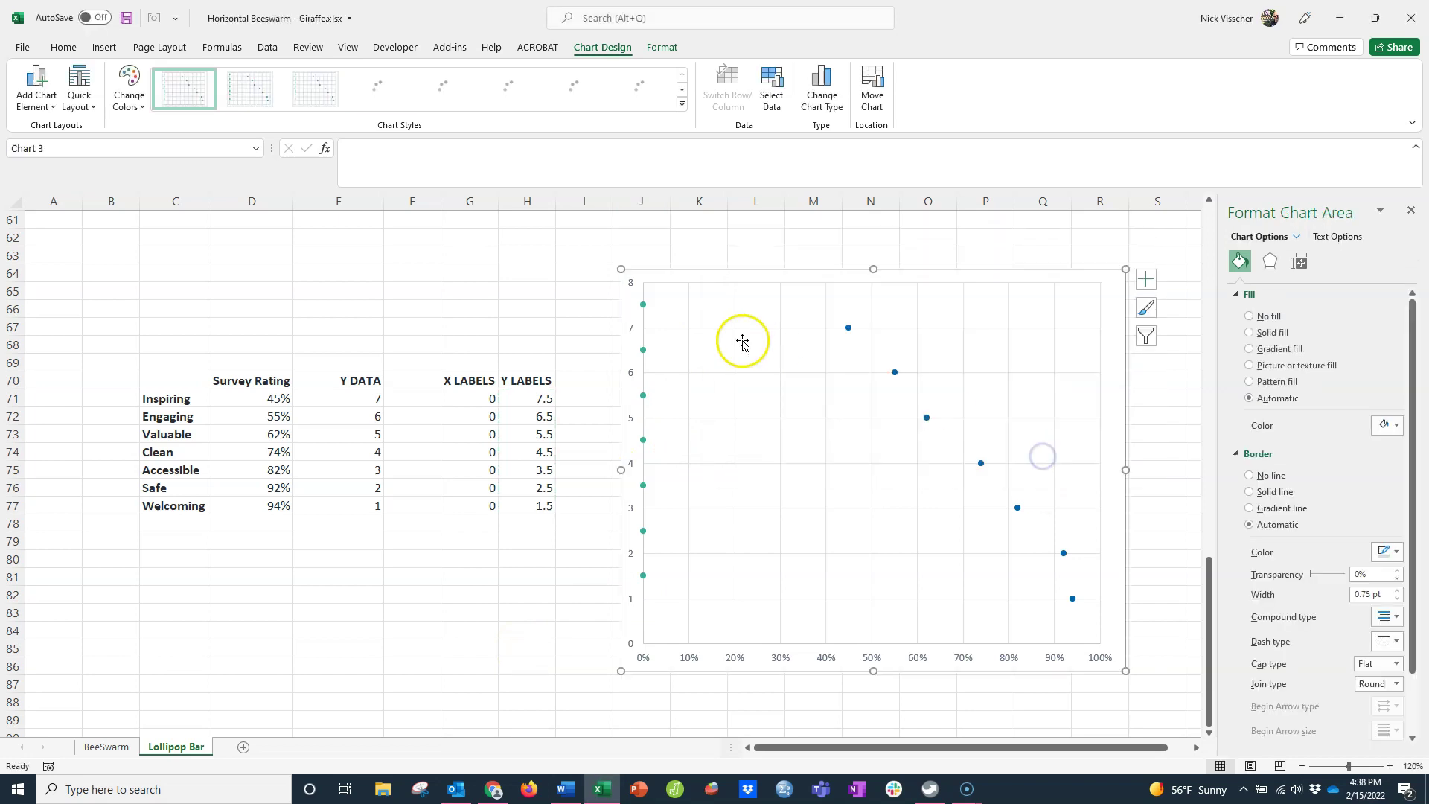
- Delete the vertical axis and add data labels to the X LABELS series dots
left_click(634, 337)
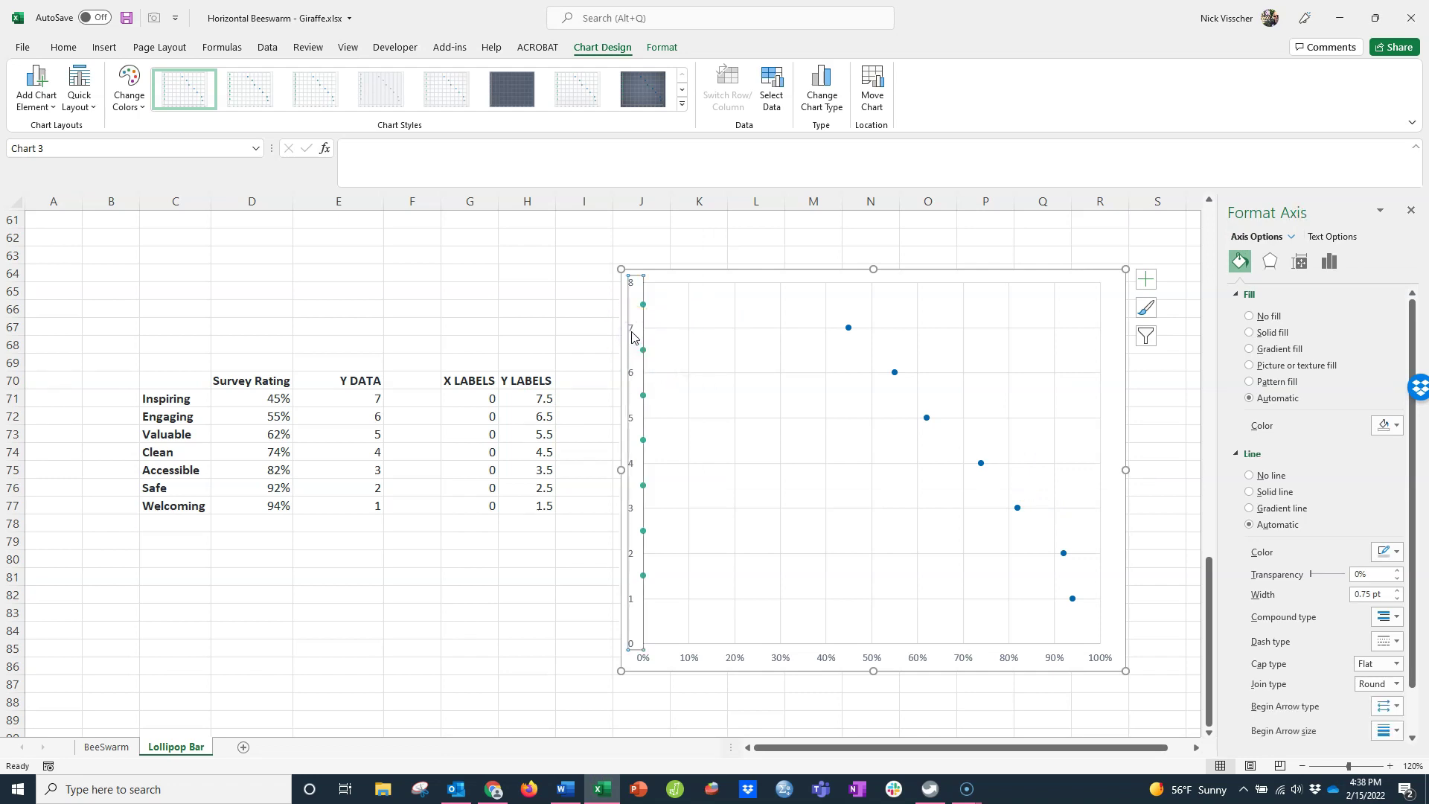
key("Delete")
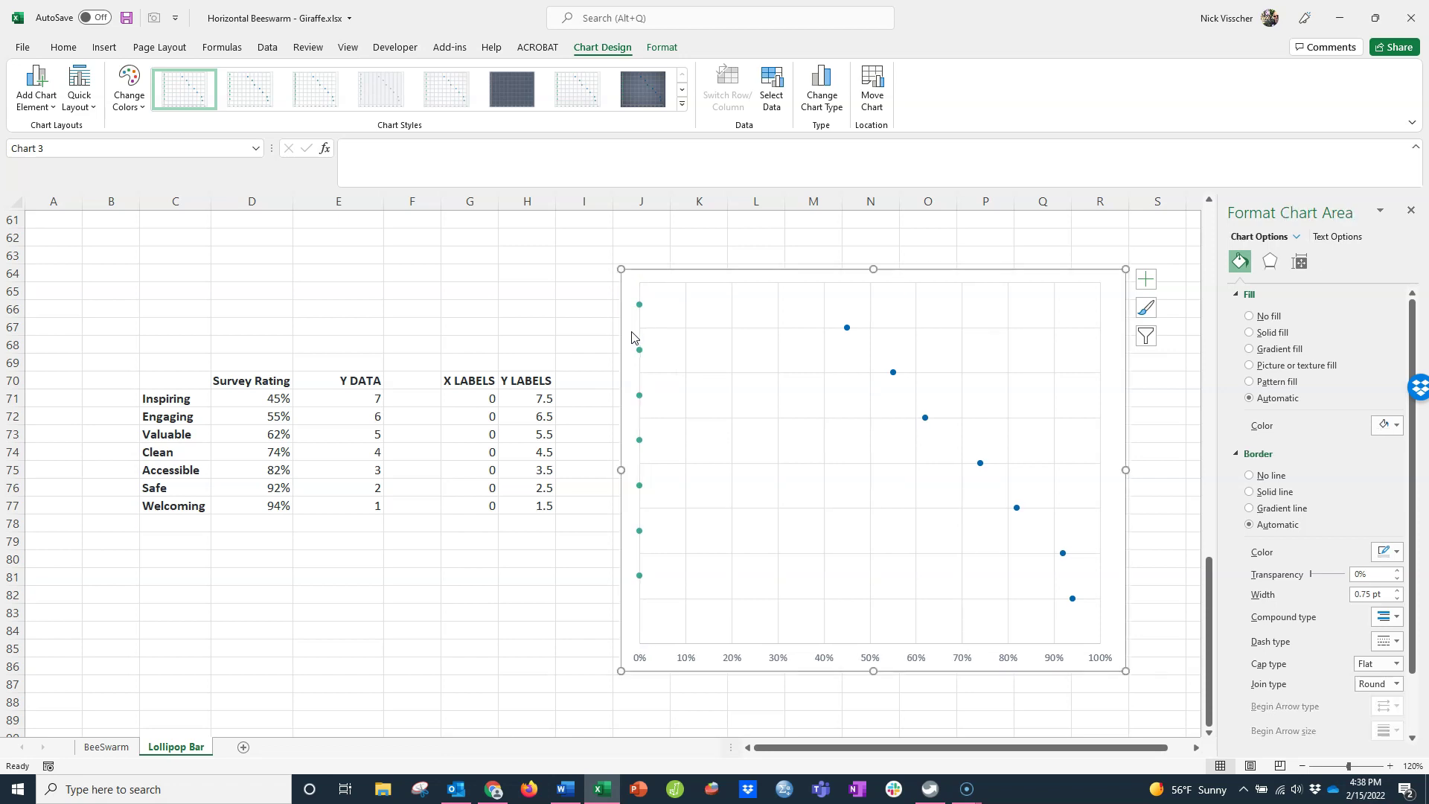
left_click(639, 306)
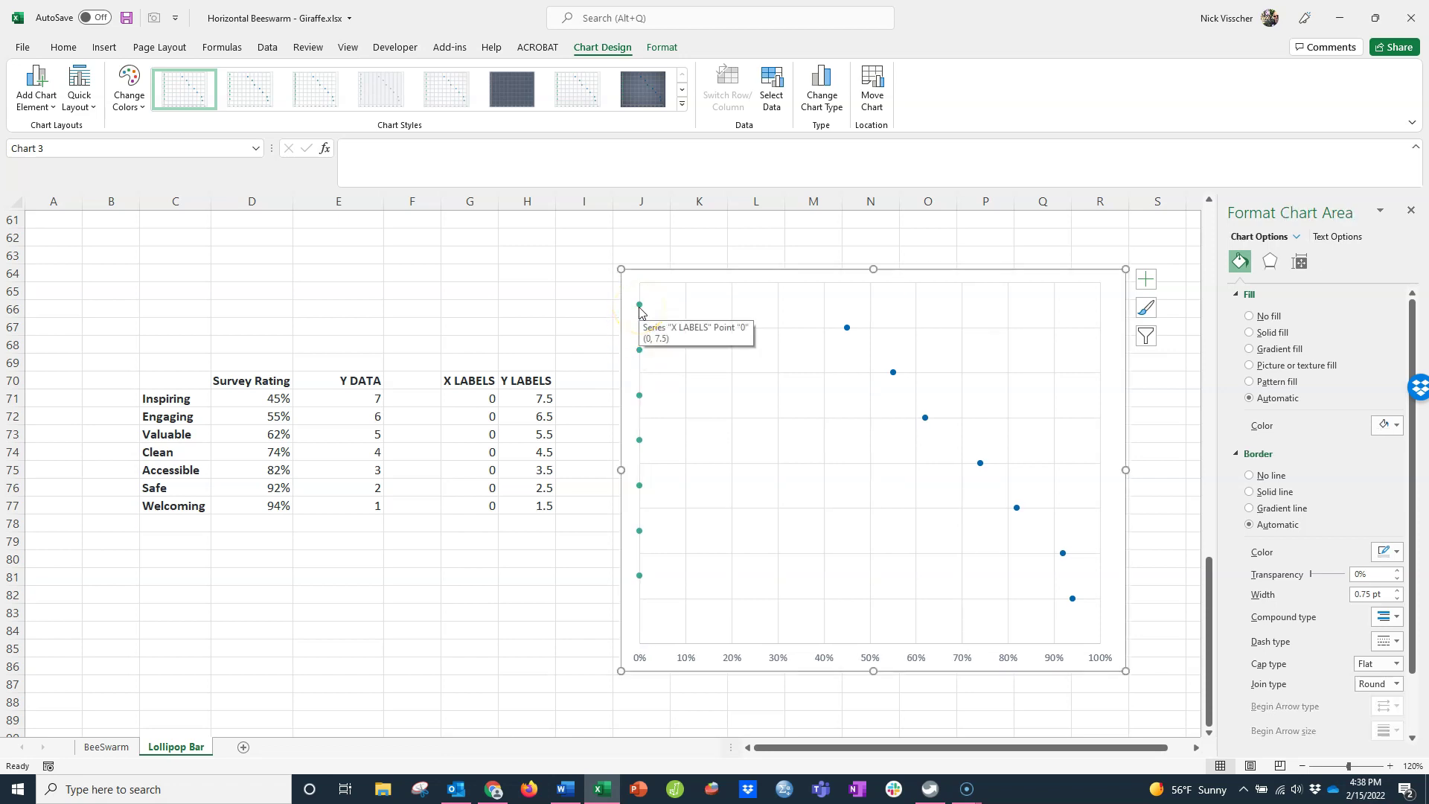
left_click(639, 306)
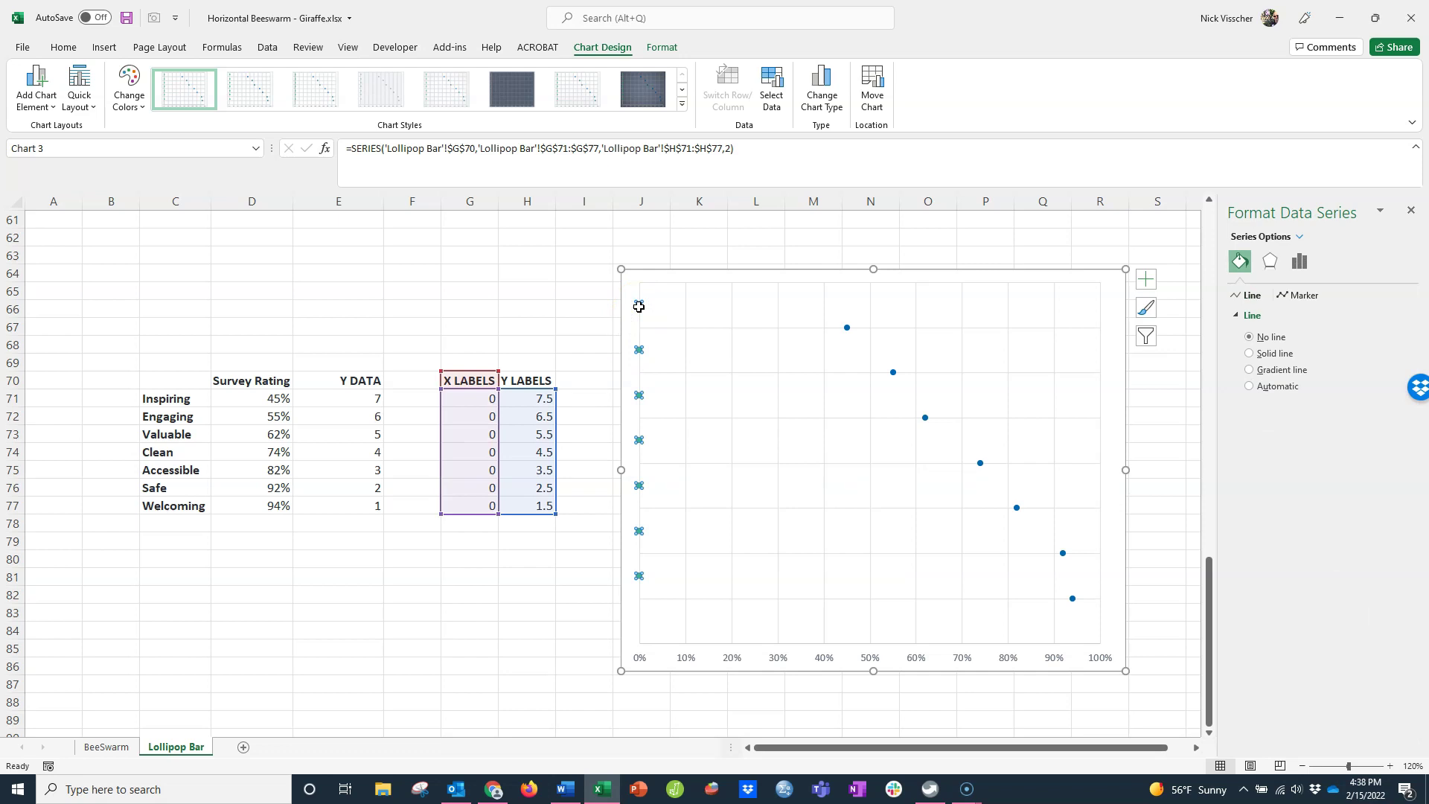
right_click(639, 307)
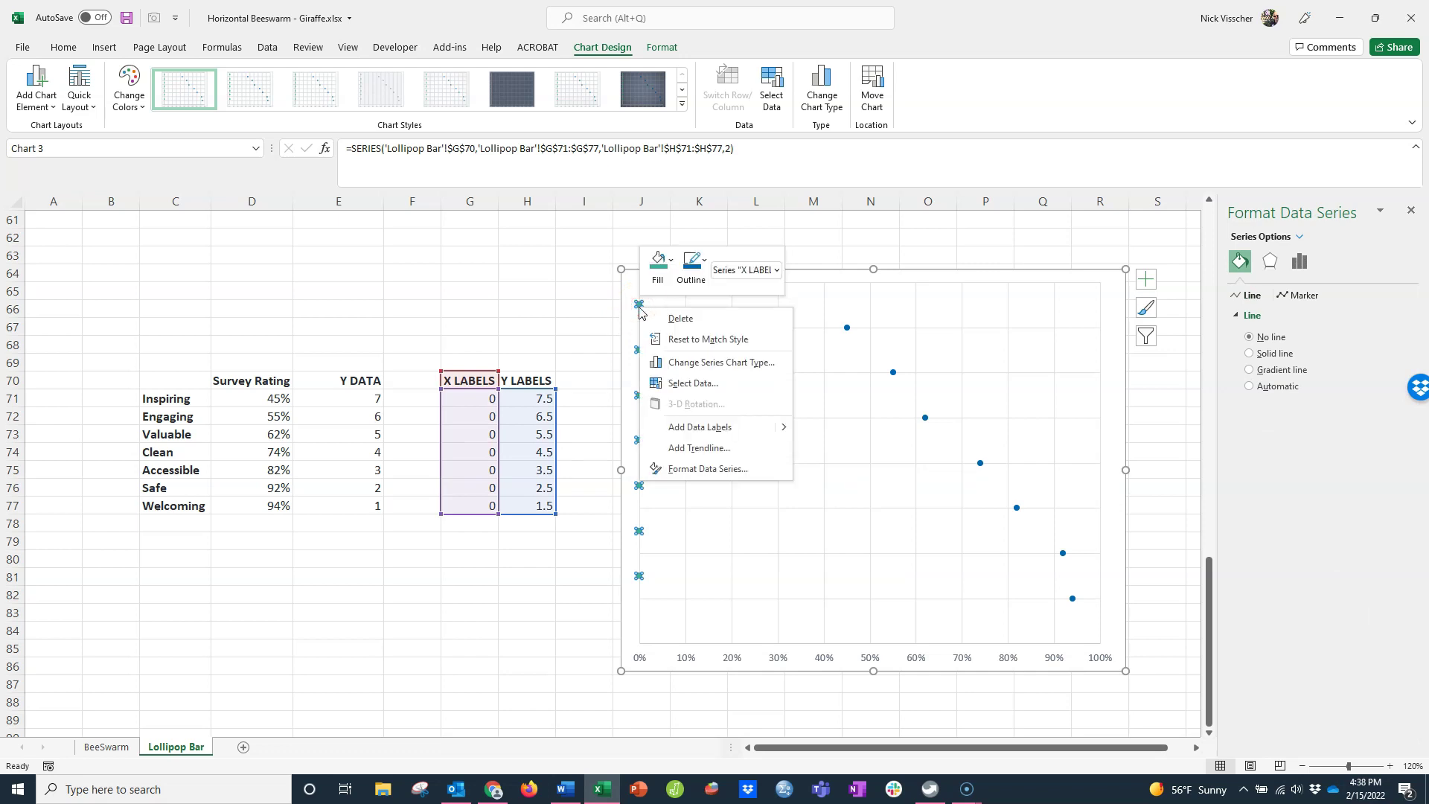
left_click(711, 426)
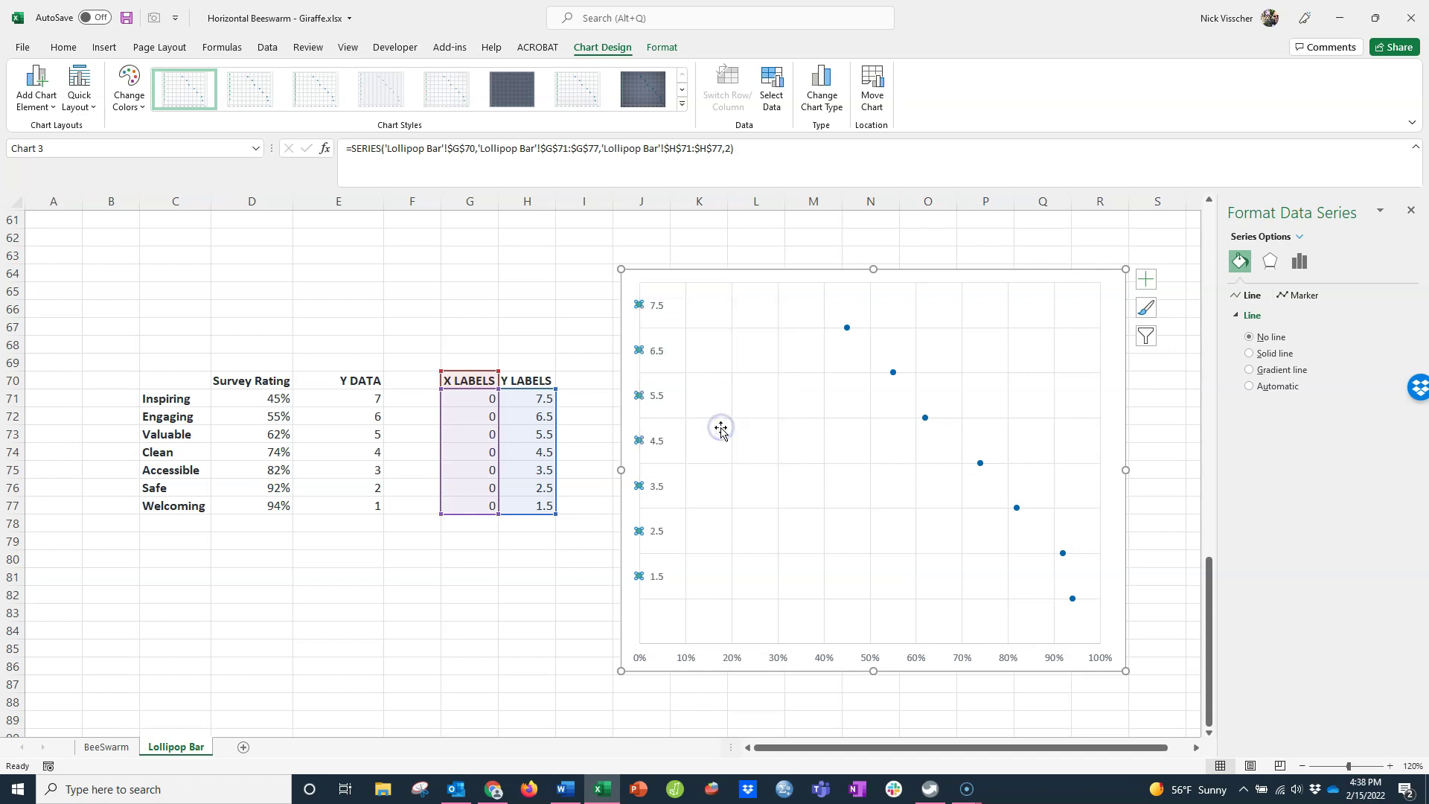
left_click(658, 306)
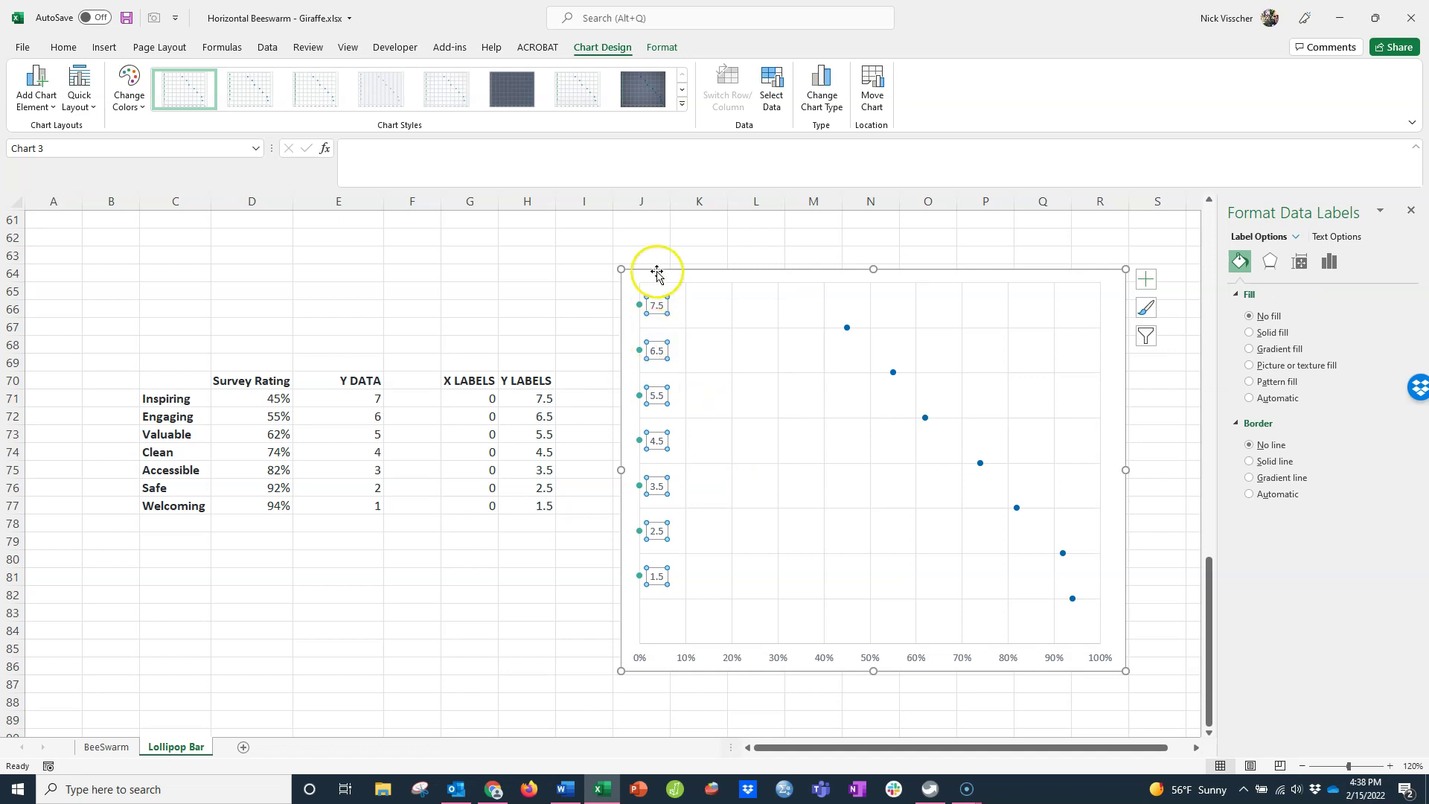
- Switch the left-edge labels from Y Value to Value From Cells using range C71:C77
left_click(1331, 262)
left_click(1286, 295)
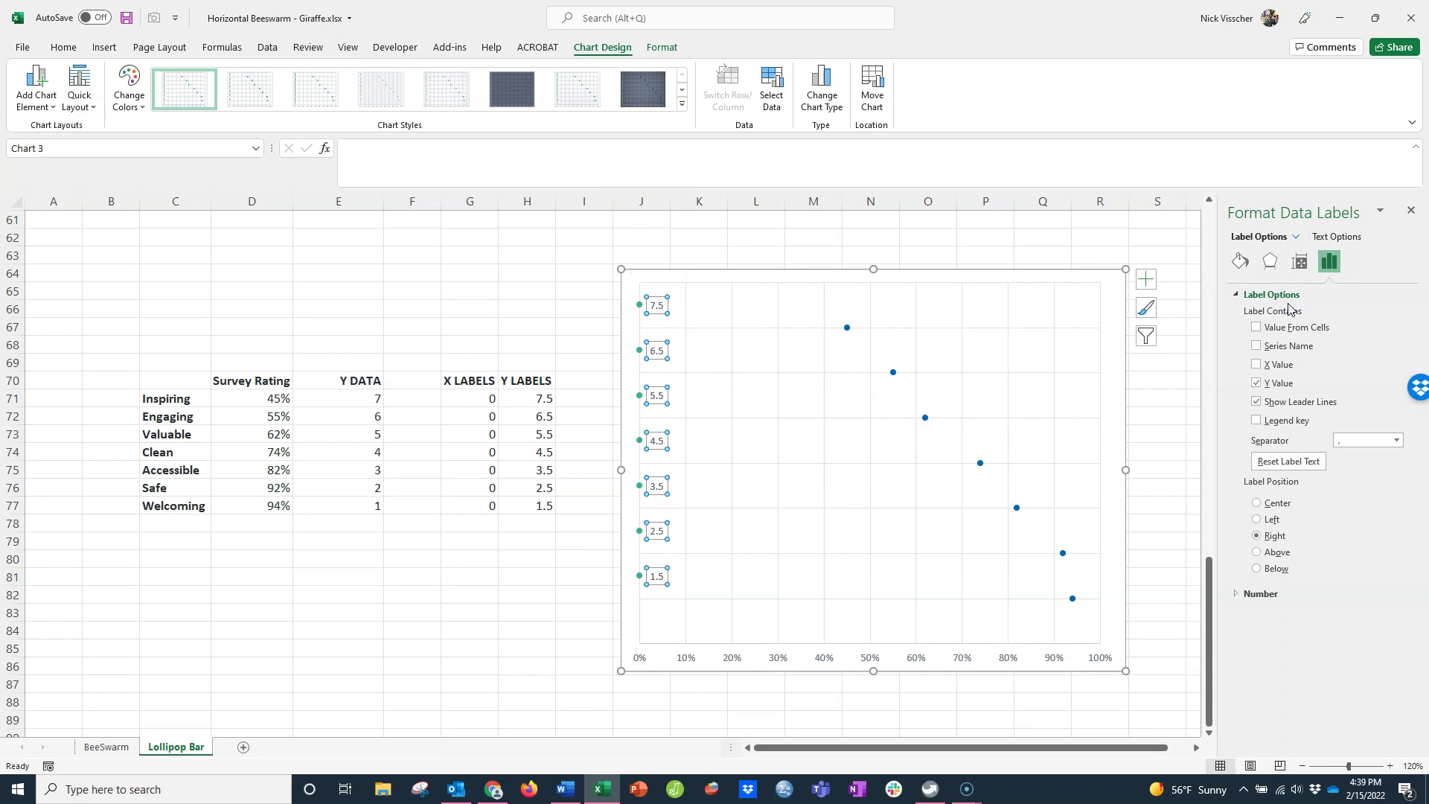
left_click(1281, 385)
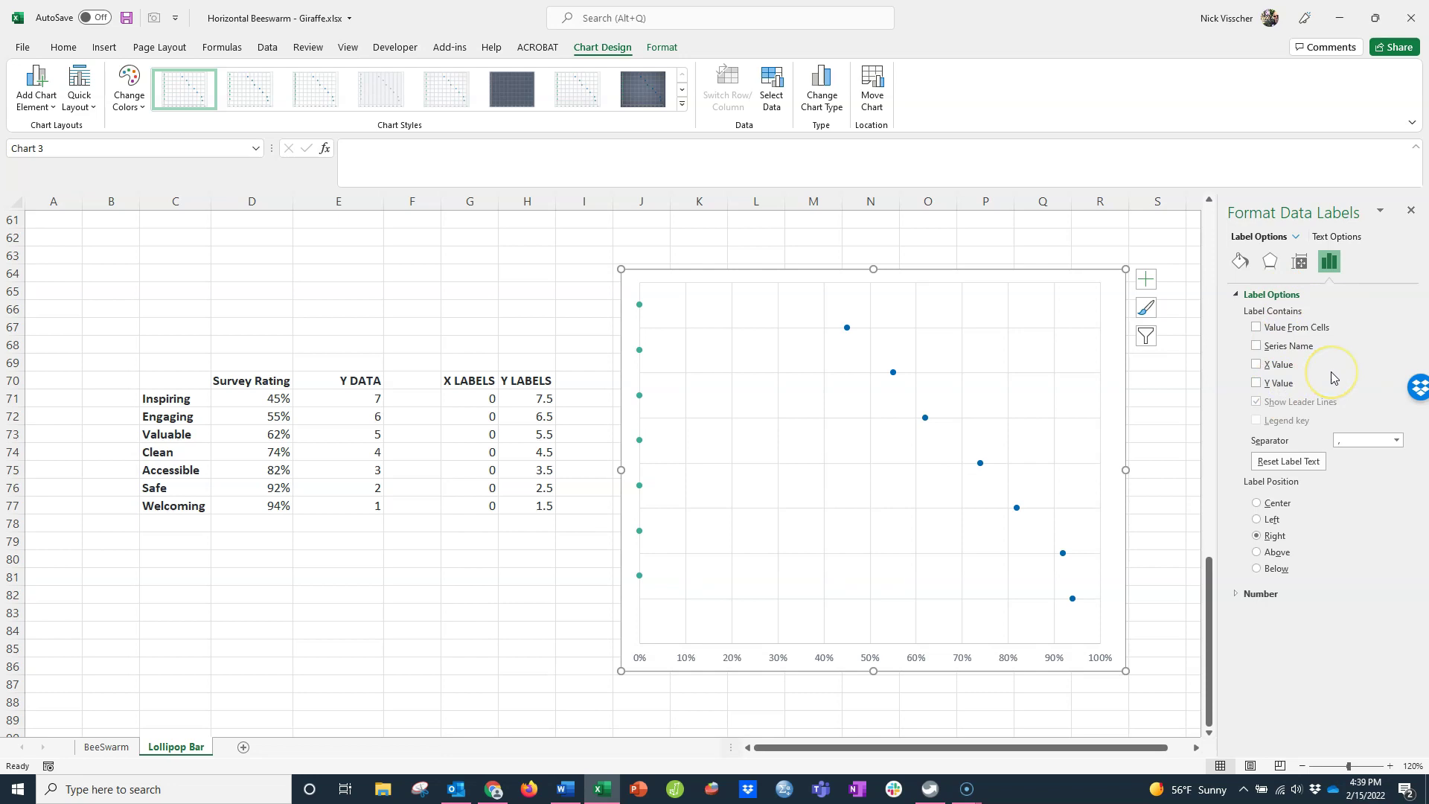
left_click(1323, 335)
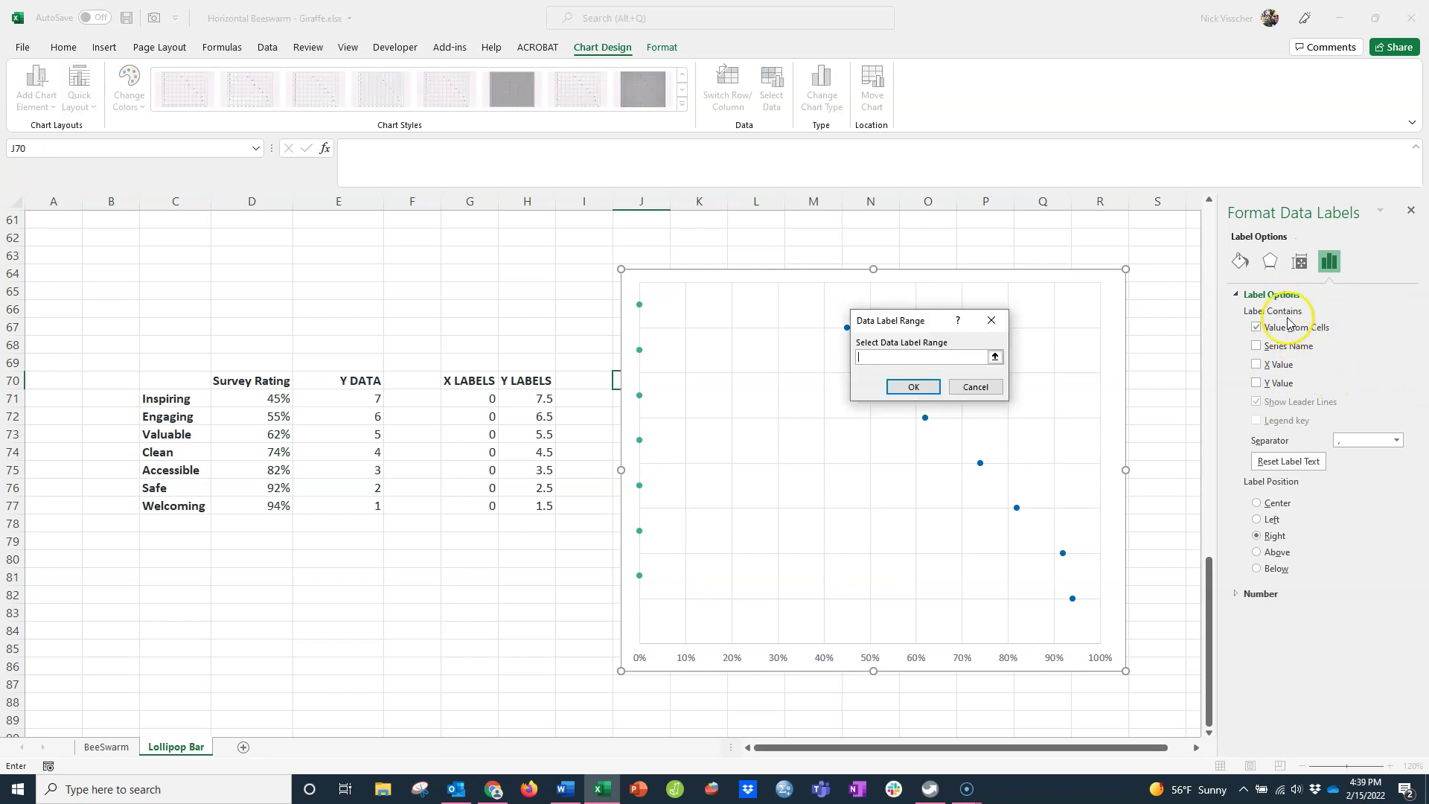
left_click_drag(201, 398, 194, 506)
key("Return")
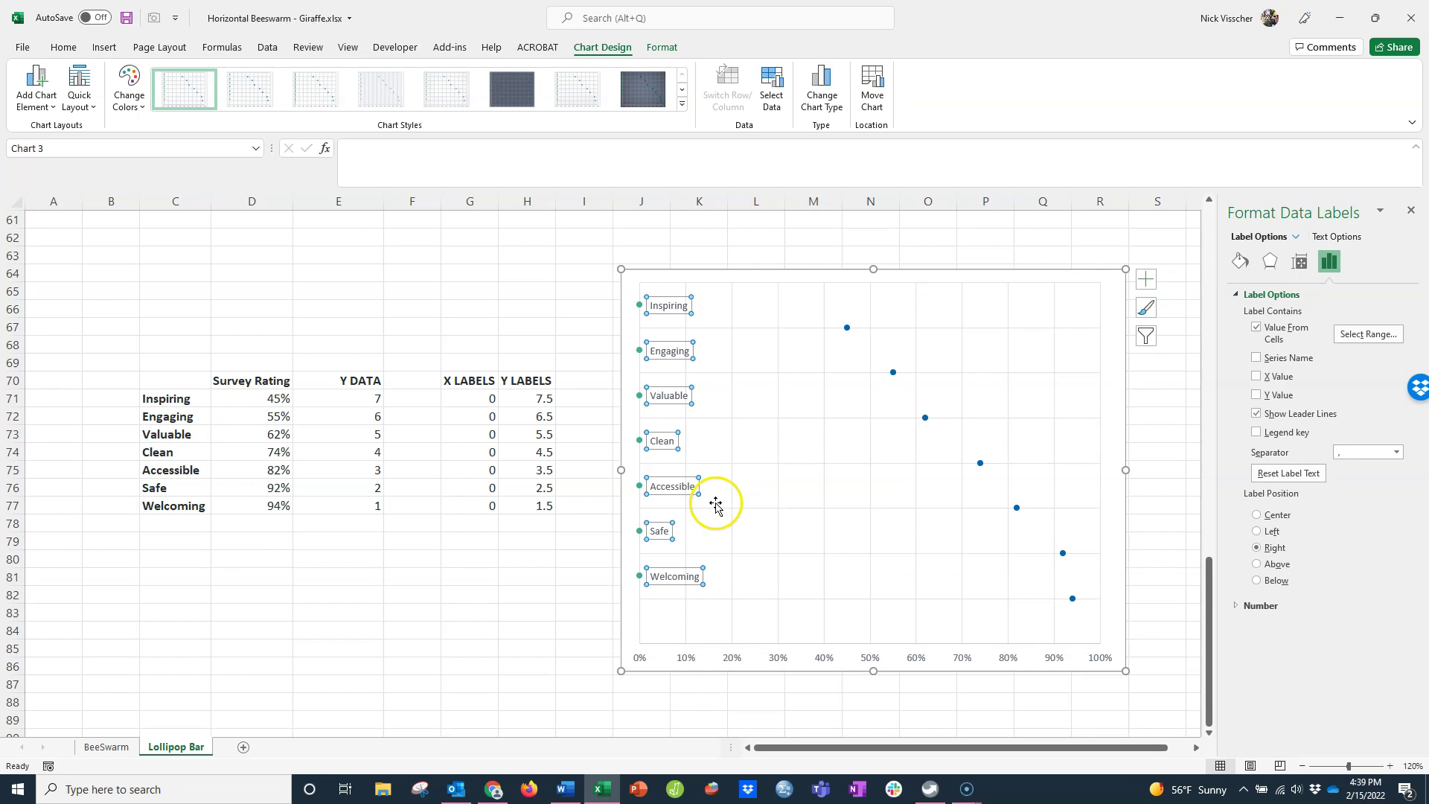
- Set the X LABELS series marker to None to hide the left-edge dots
left_click(639, 305)
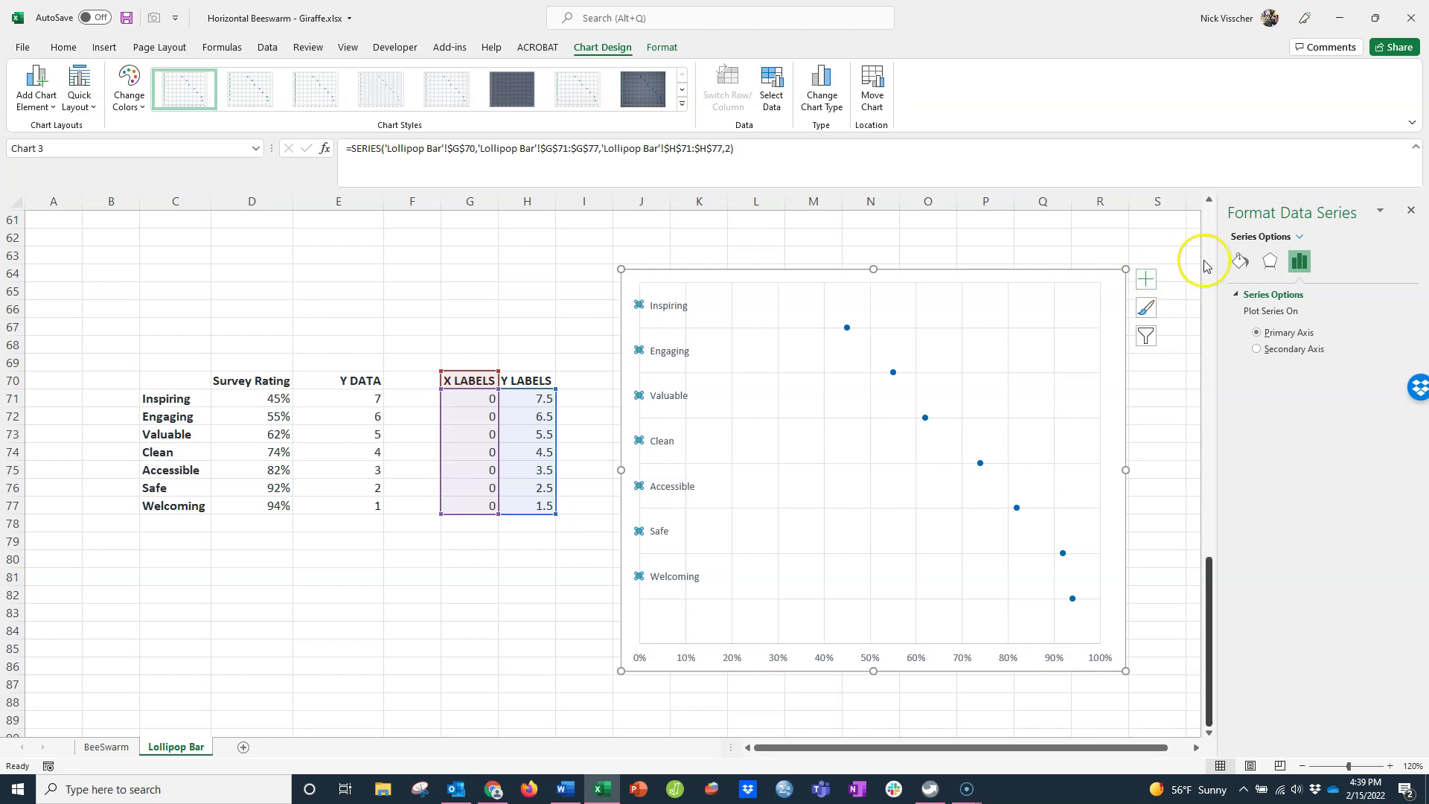
left_click(1237, 262)
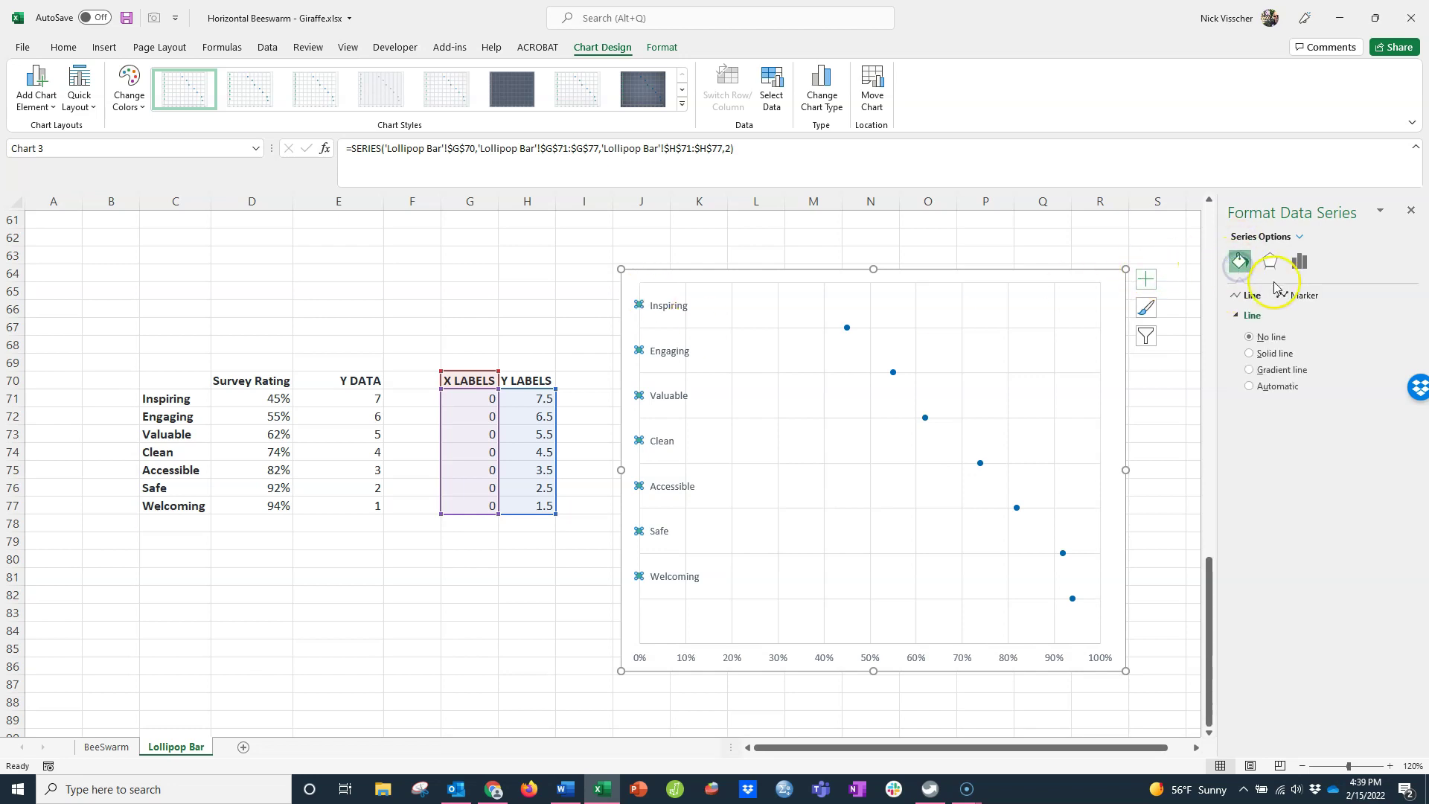
left_click(1293, 296)
left_click(1280, 315)
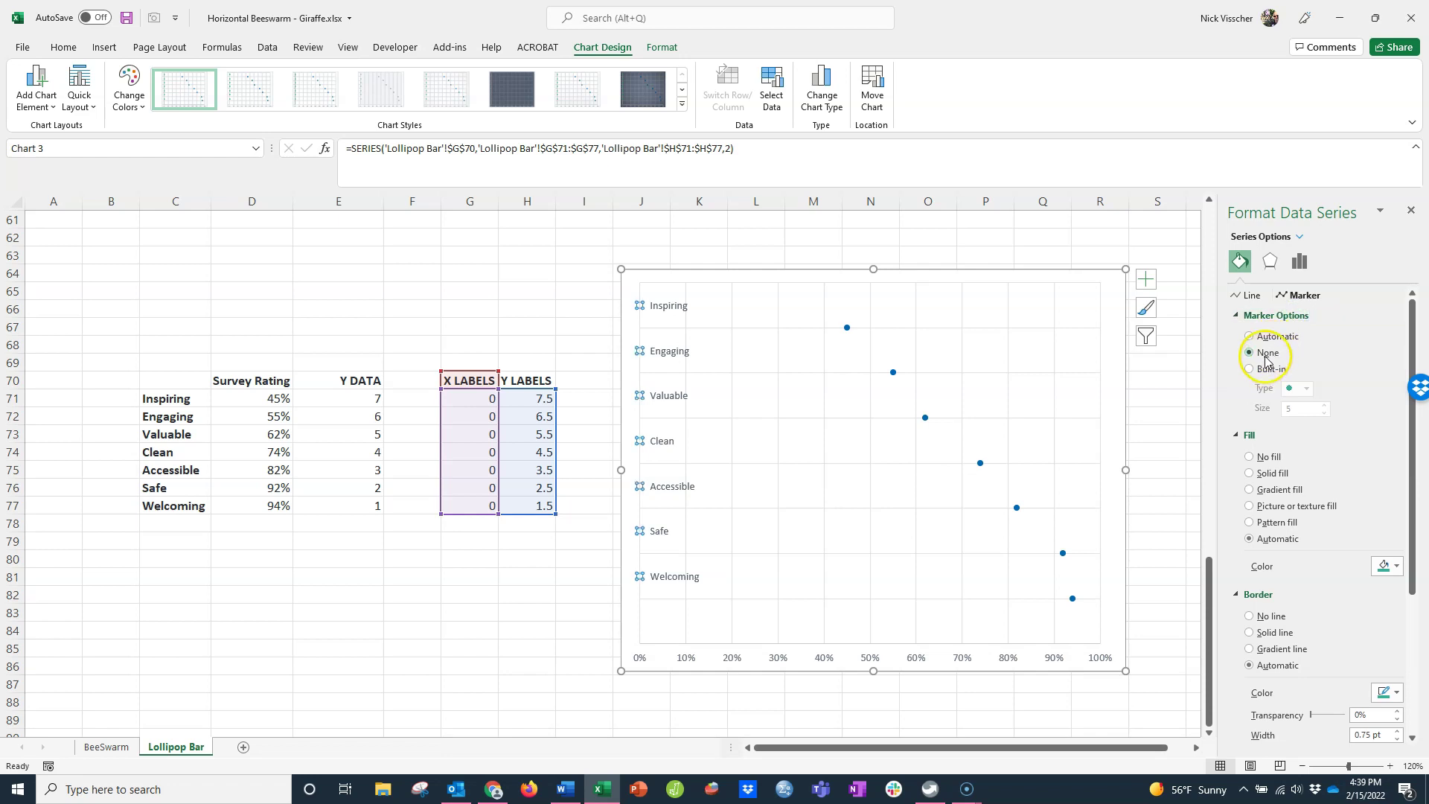
- Format the category labels as bold teal text at size 10.5
left_click(678, 306)
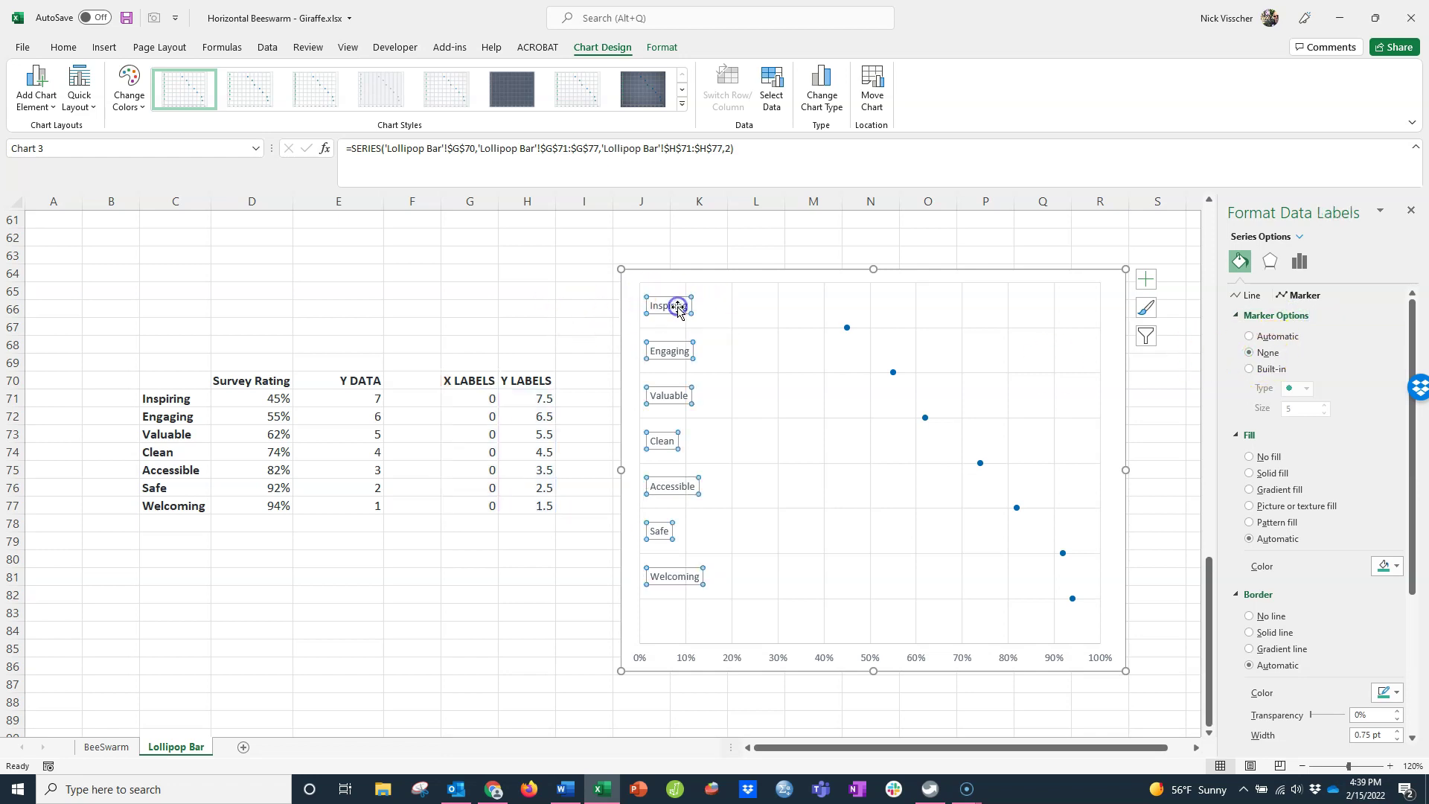
left_click(64, 47)
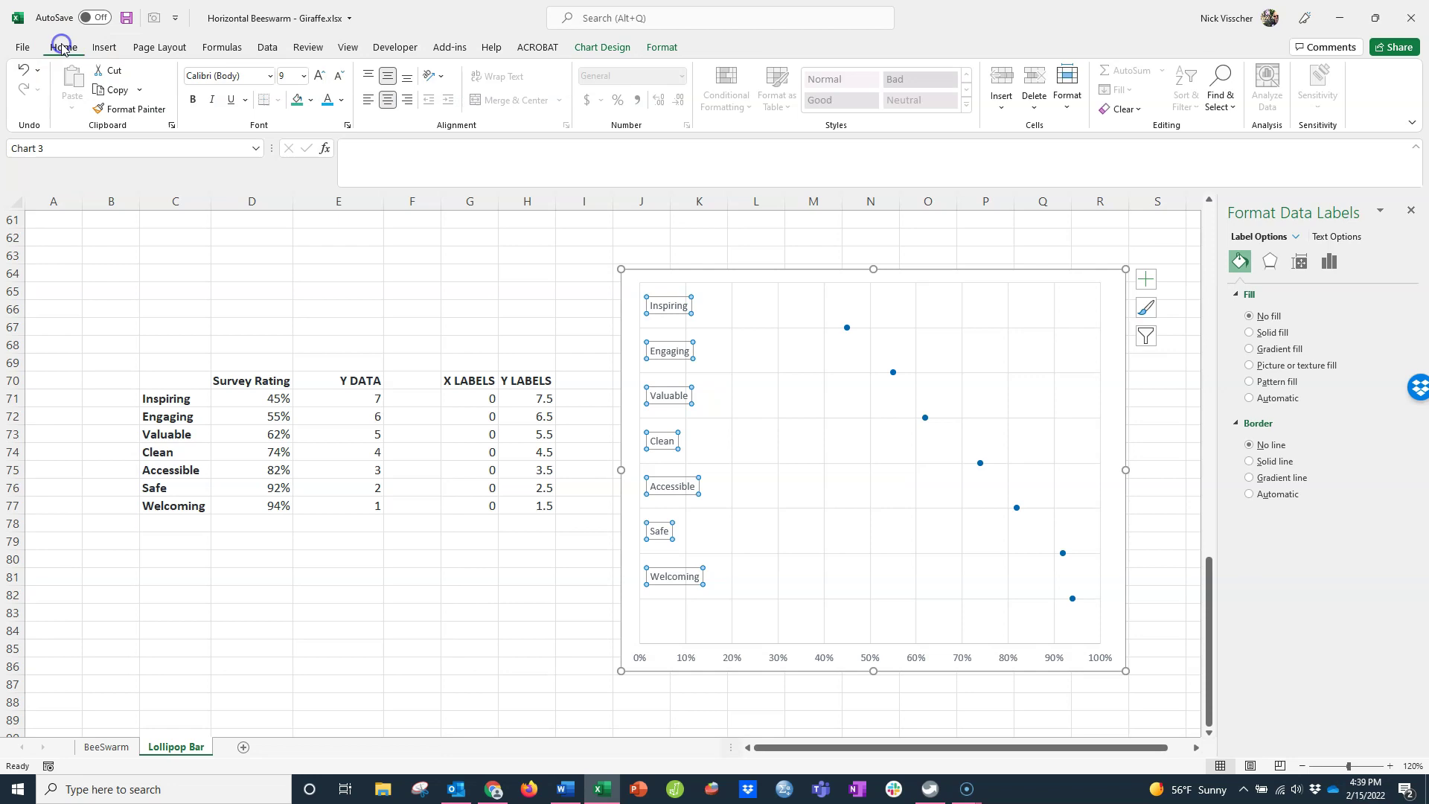
left_click(328, 99)
left_click(318, 75)
left_click(318, 75)
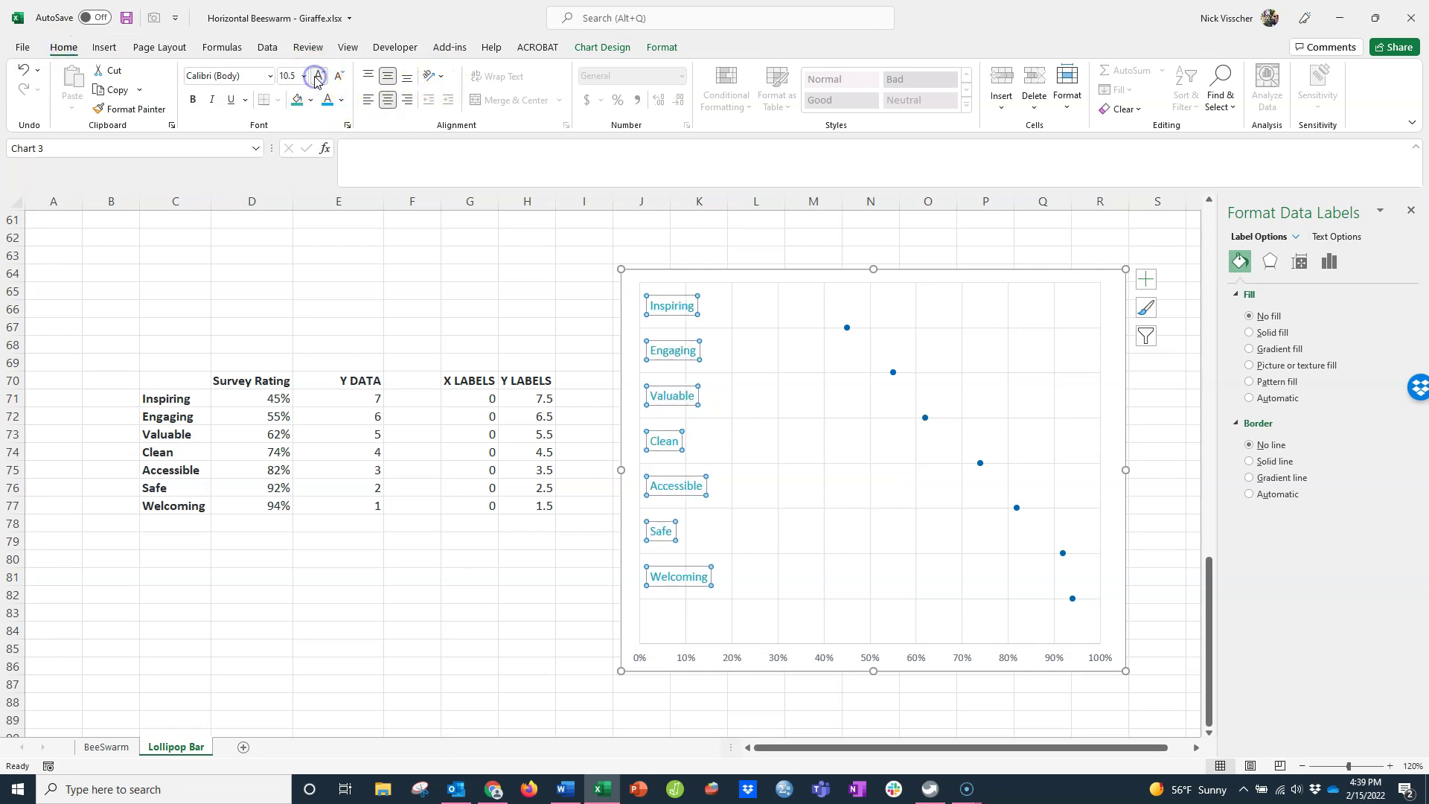
left_click(193, 99)
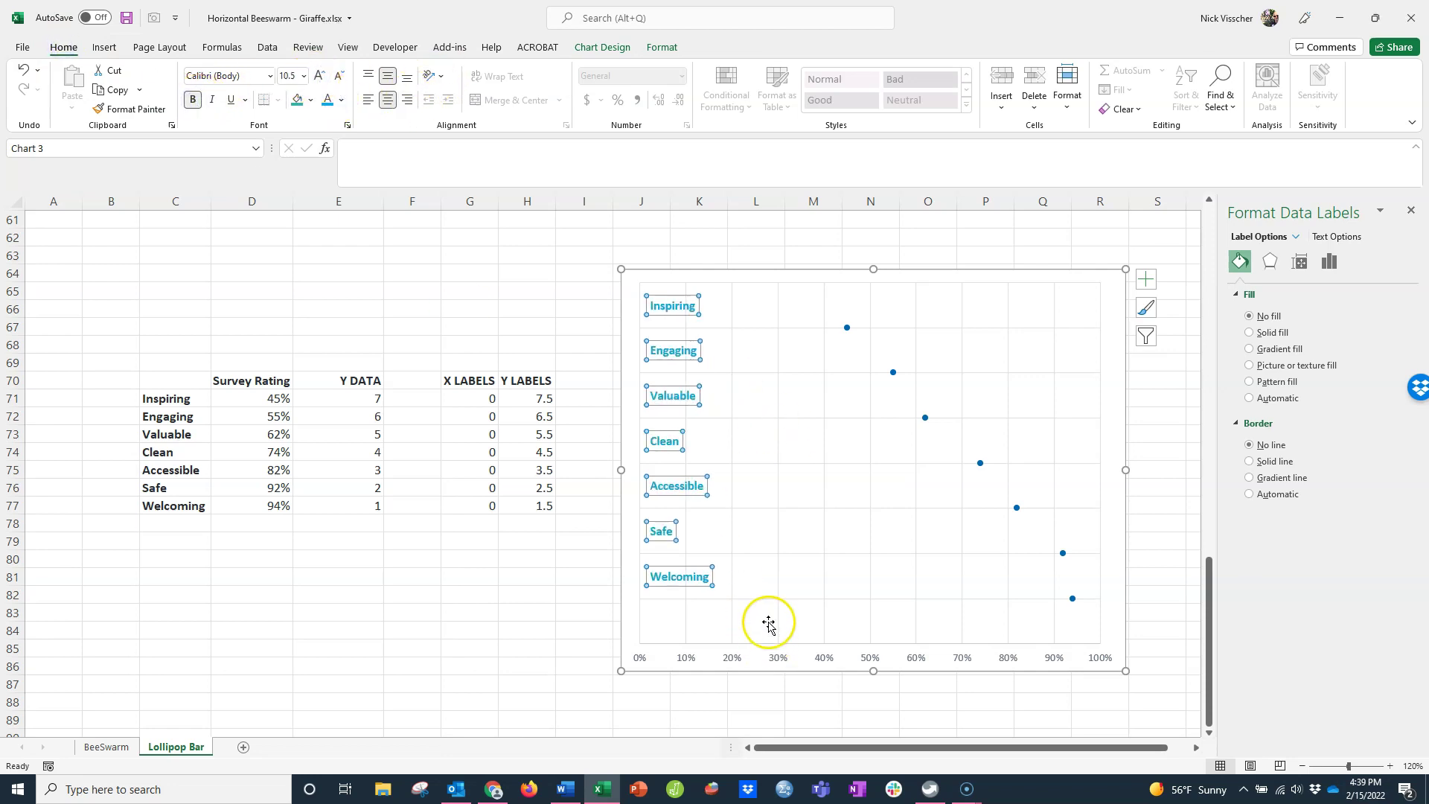
- Delete the bottom percentage axis, then select the Survey Rating dot series
left_click(777, 590)
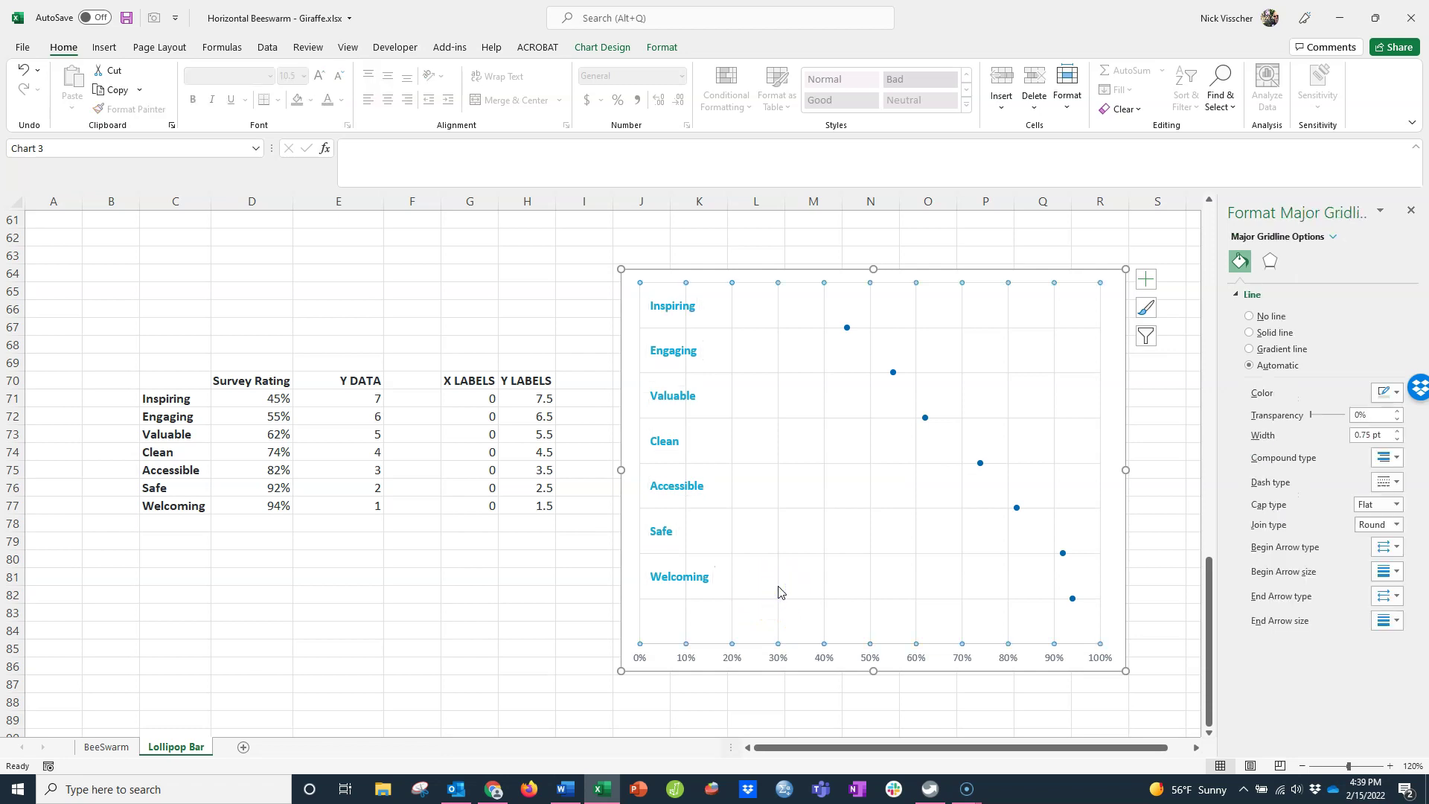
left_click(778, 589)
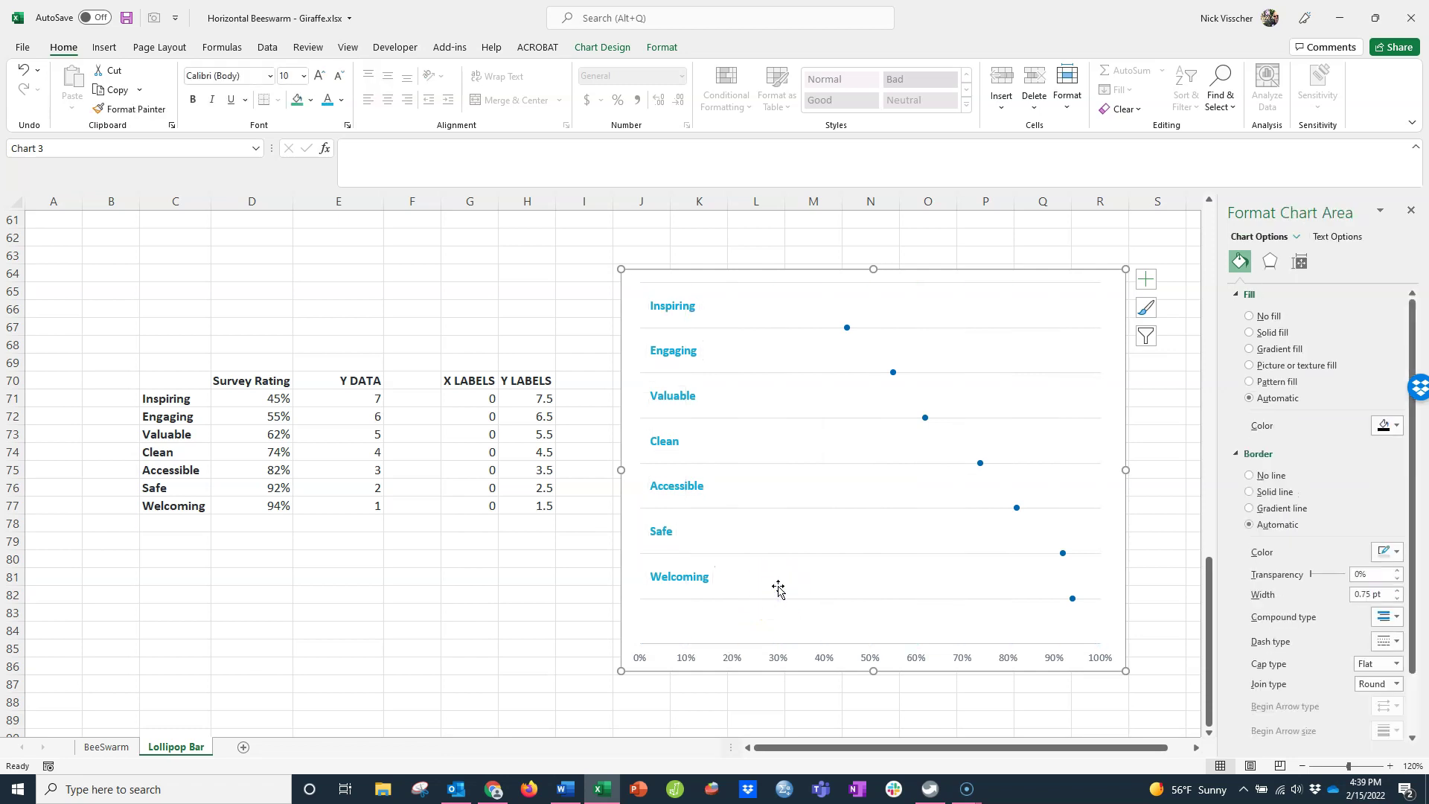
left_click(823, 665)
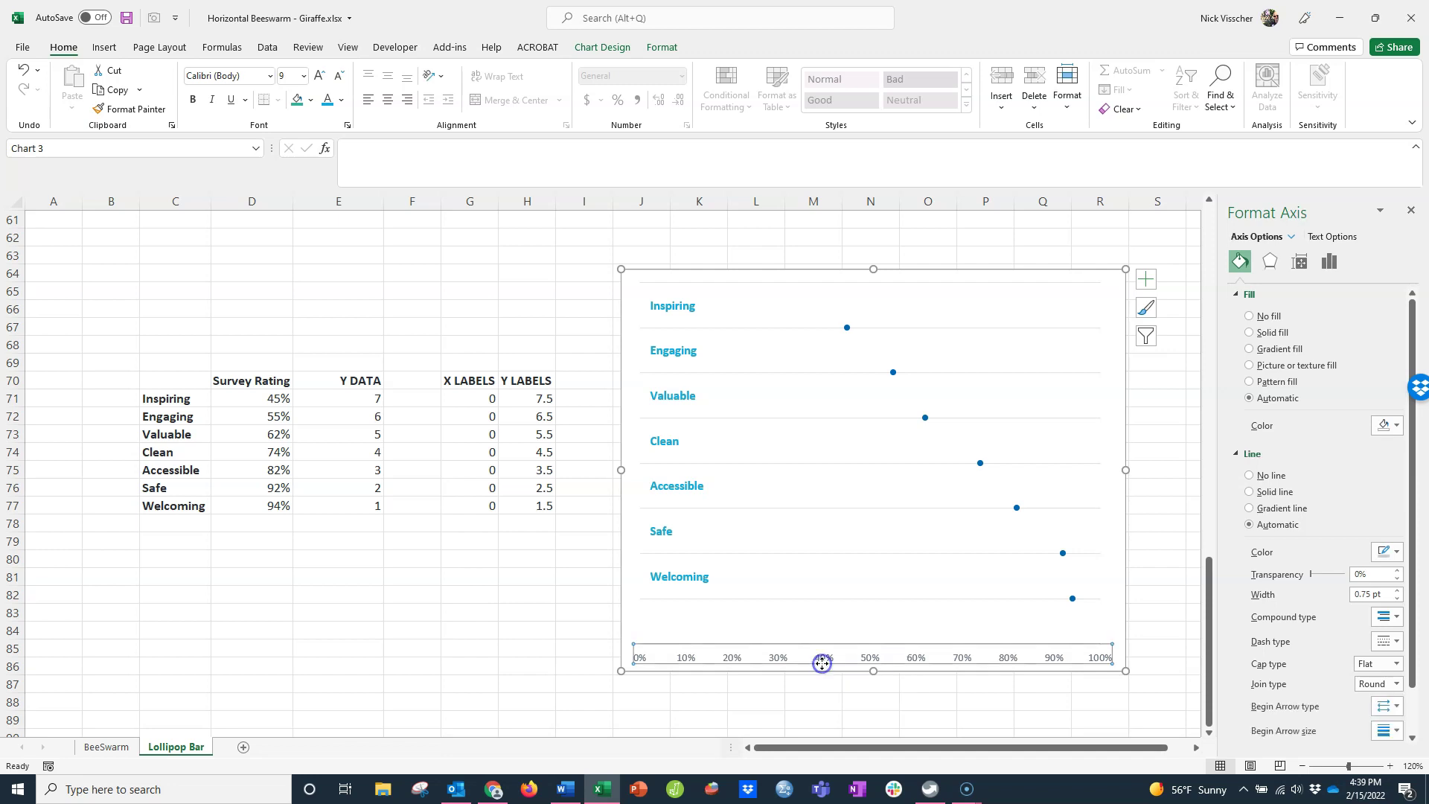
key("Delete")
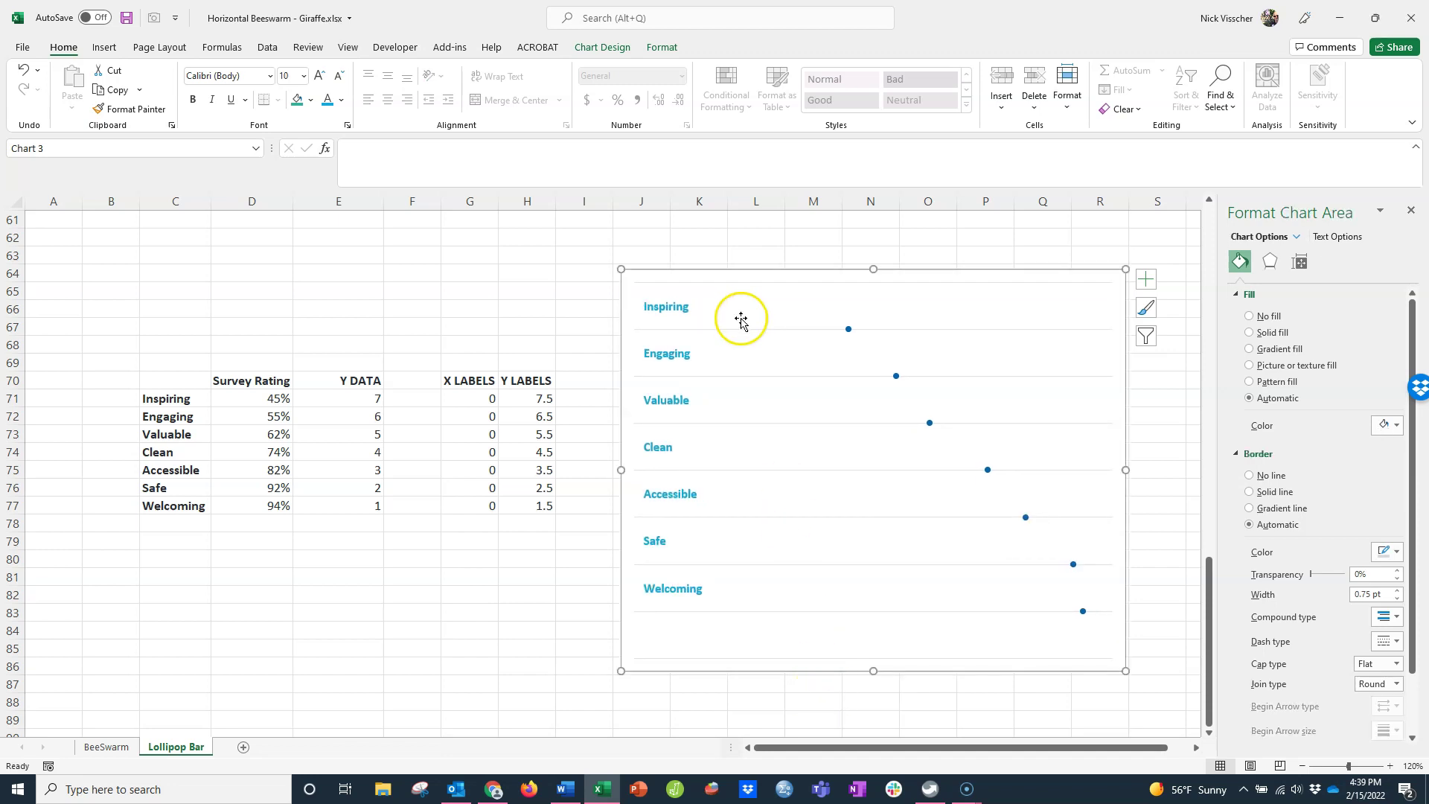
left_click(780, 330)
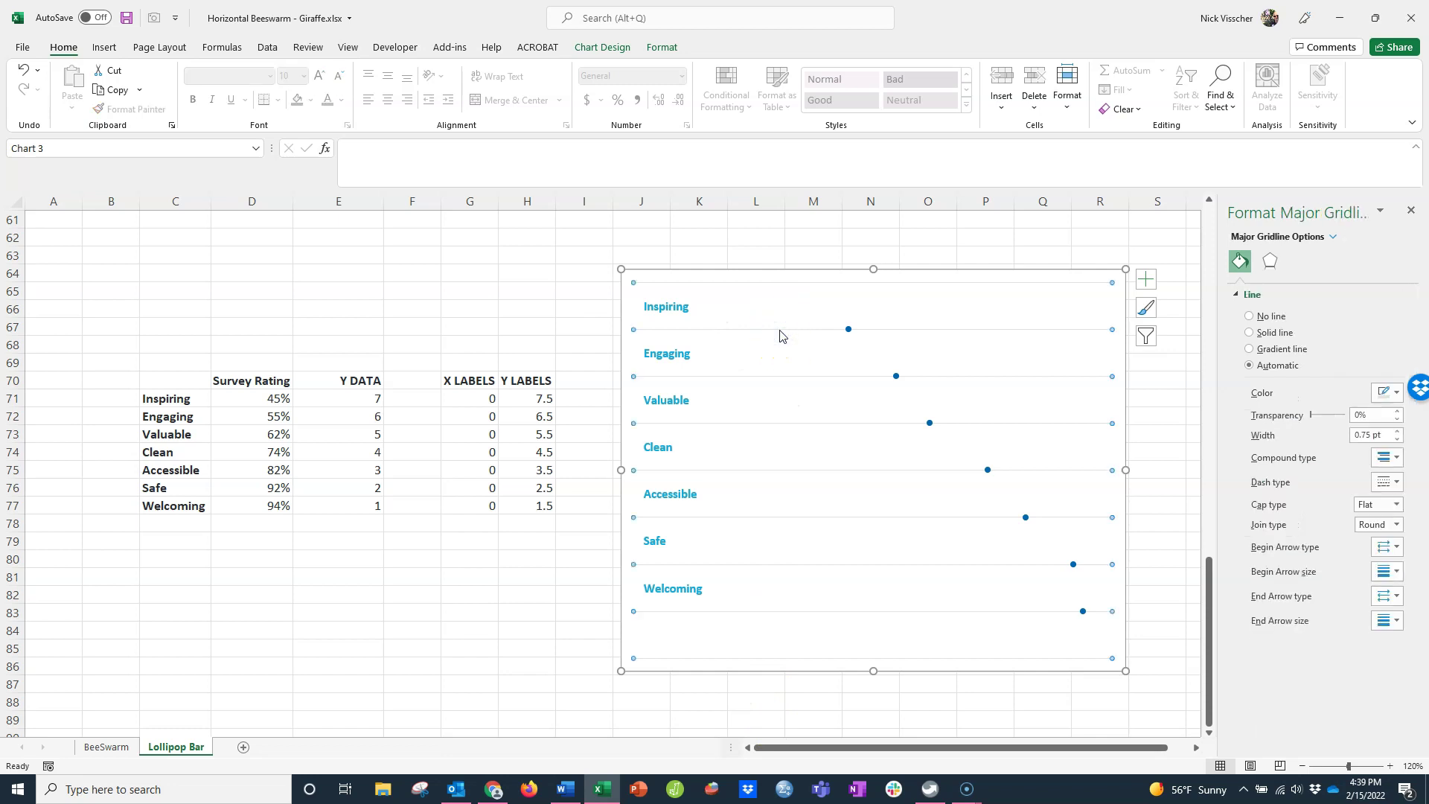
left_click(848, 330)
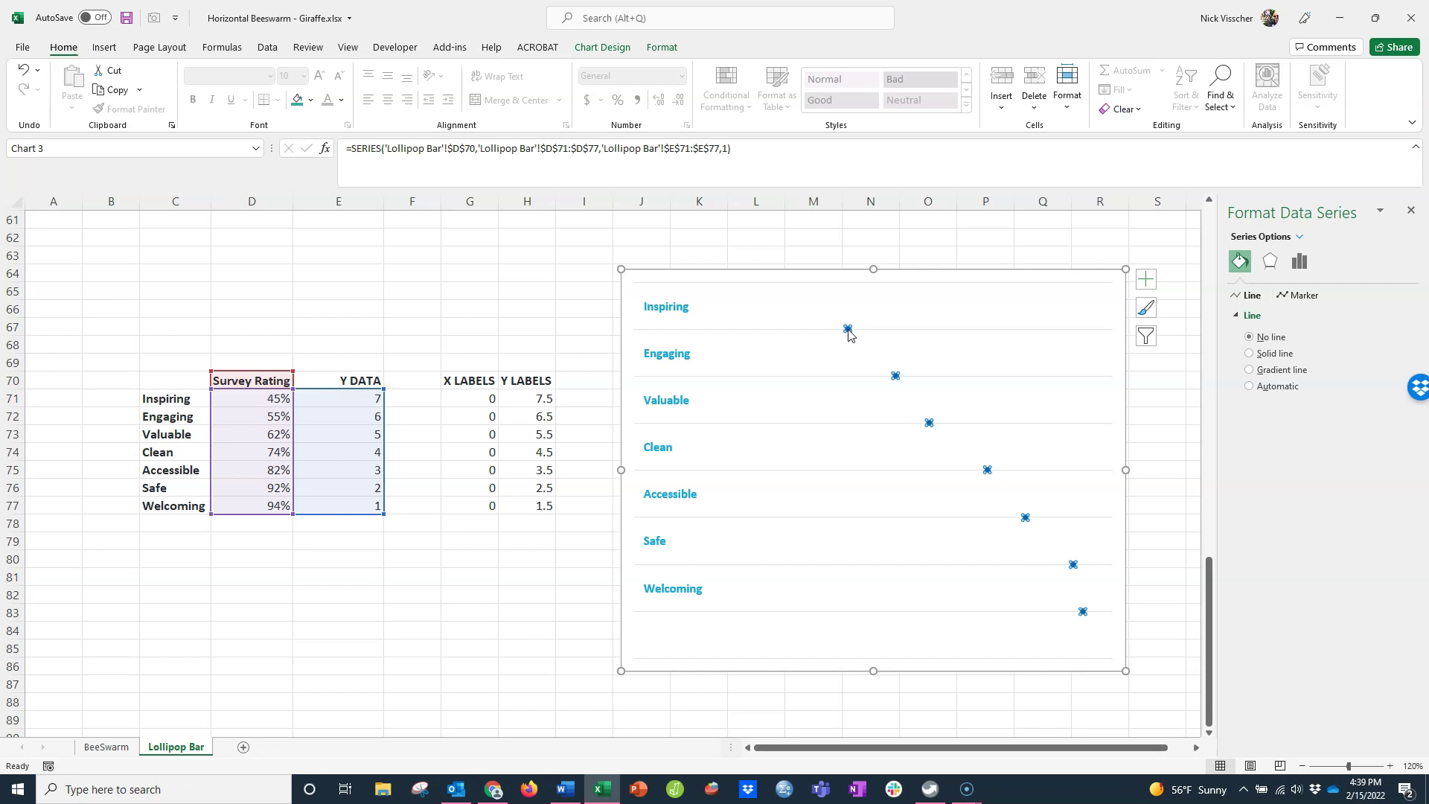
left_click(848, 329)
left_click(339, 399)
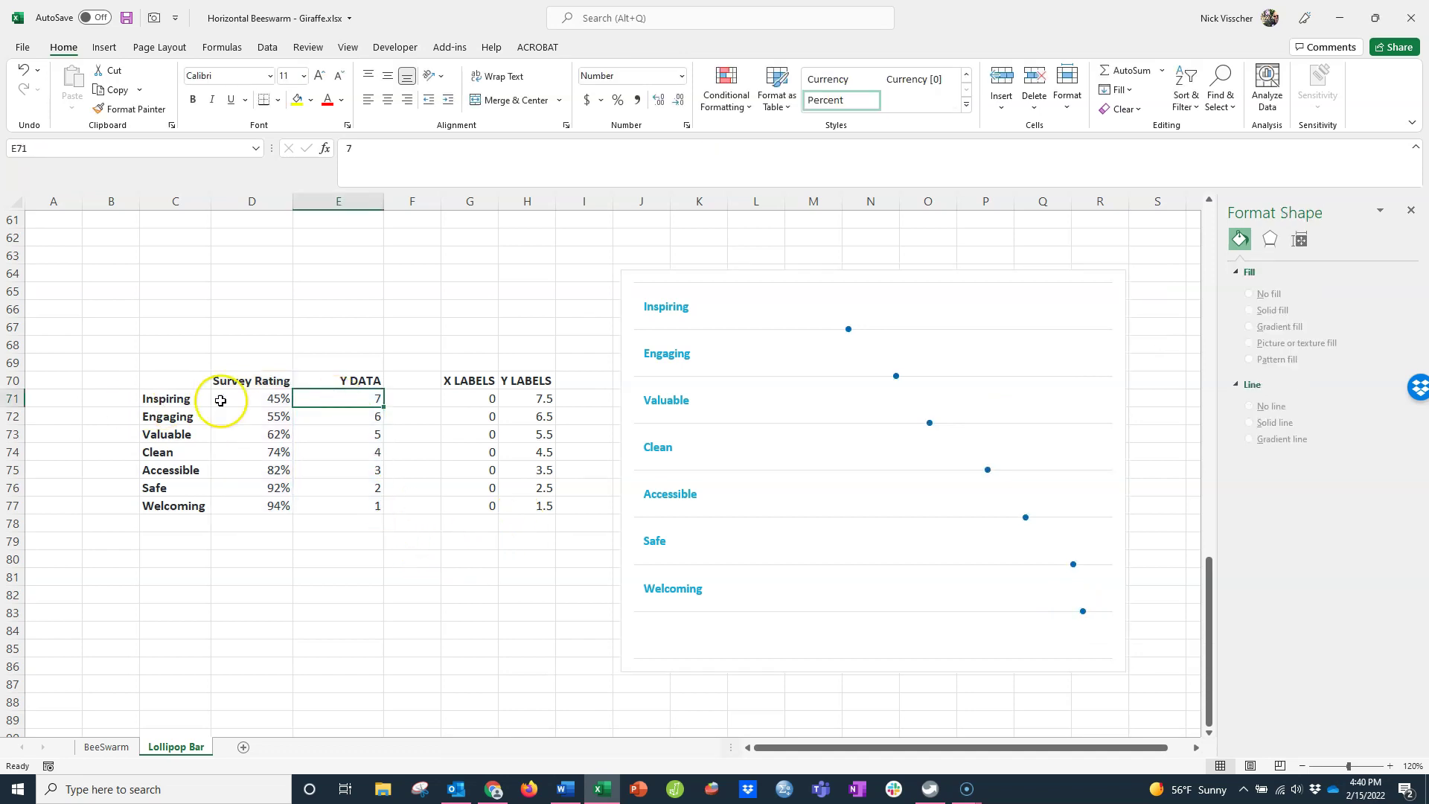
- Custom-sort the survey table on Y DATA column E, then undo to restore the Inspiring-first order
left_click_drag(164, 399, 517, 503)
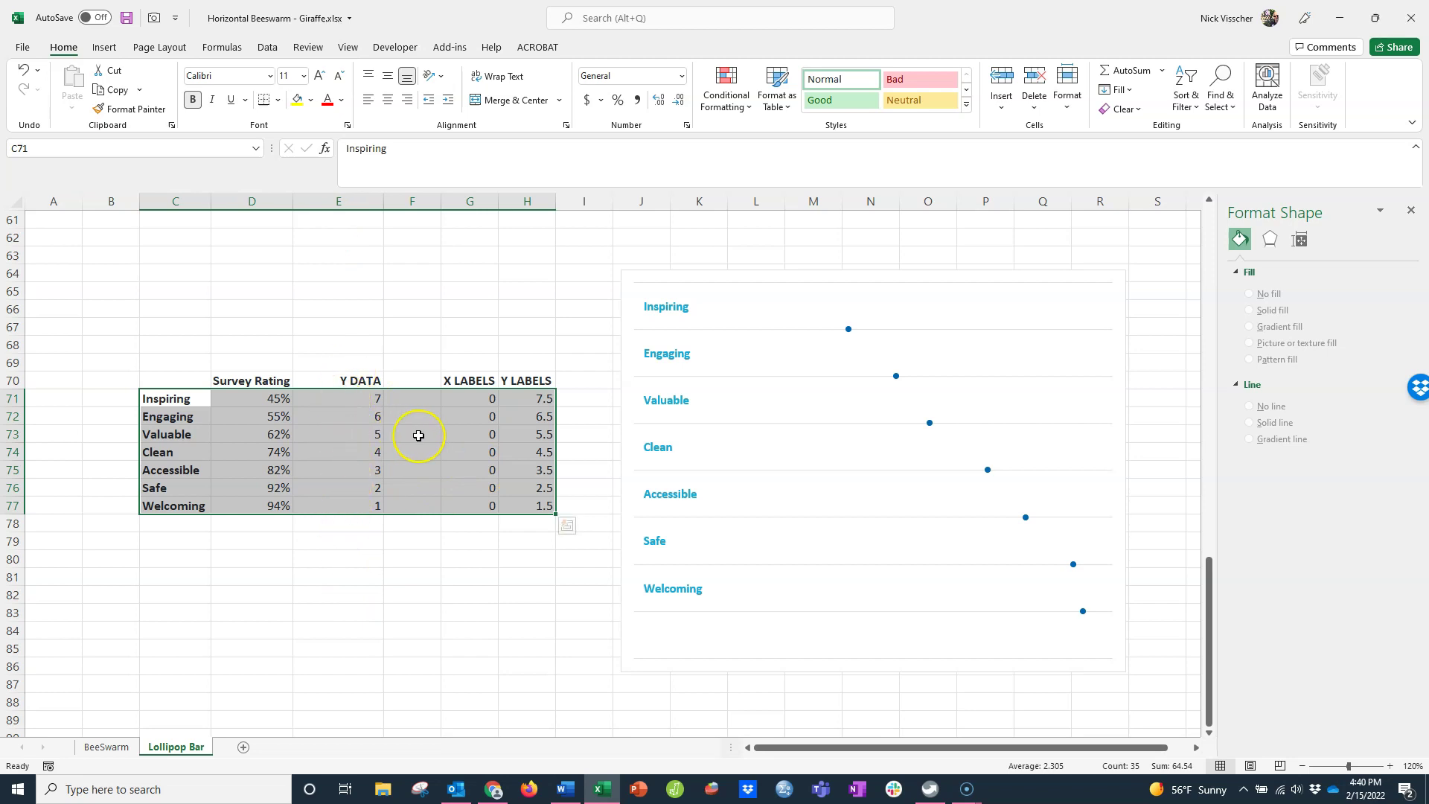
right_click(524, 446)
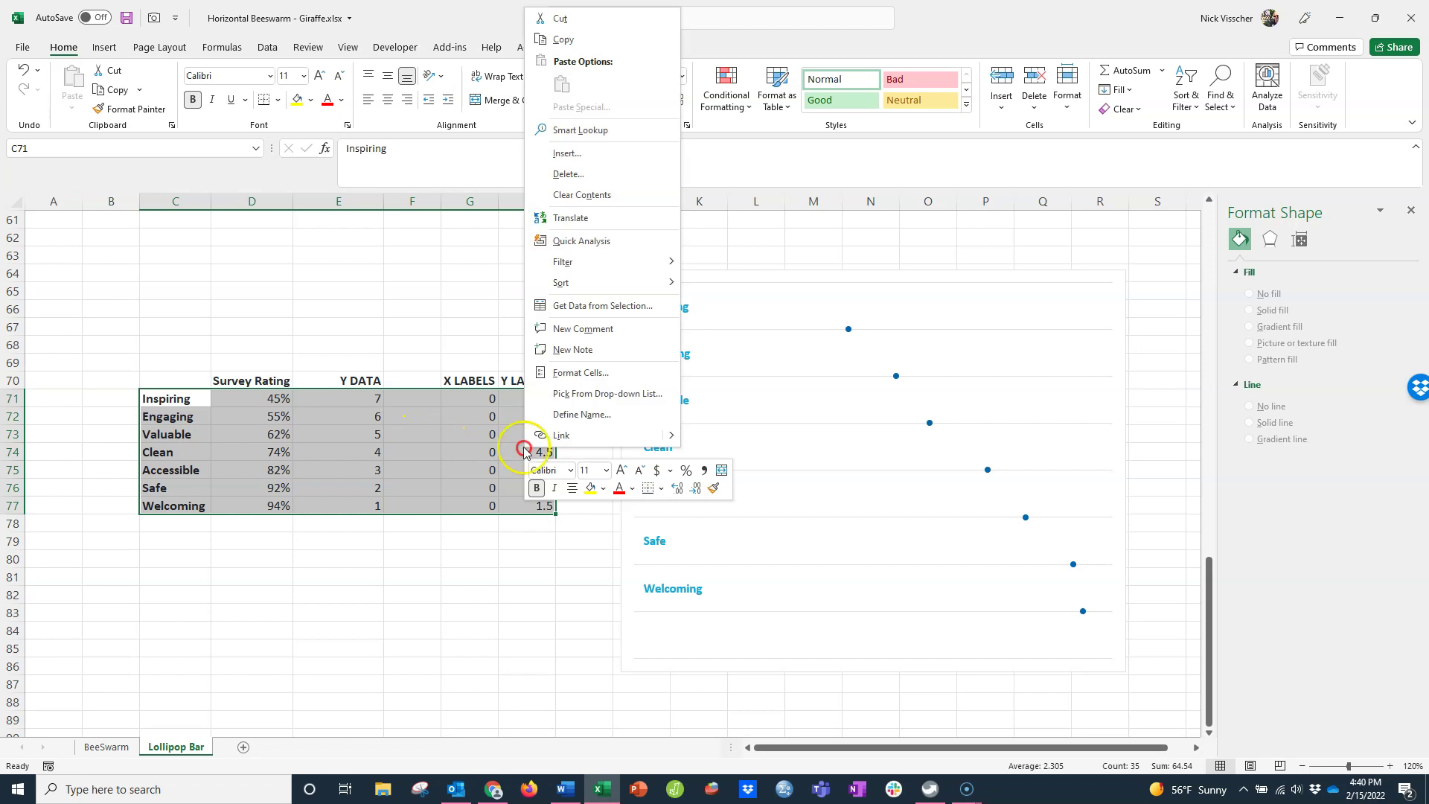
mouse_move(646, 282)
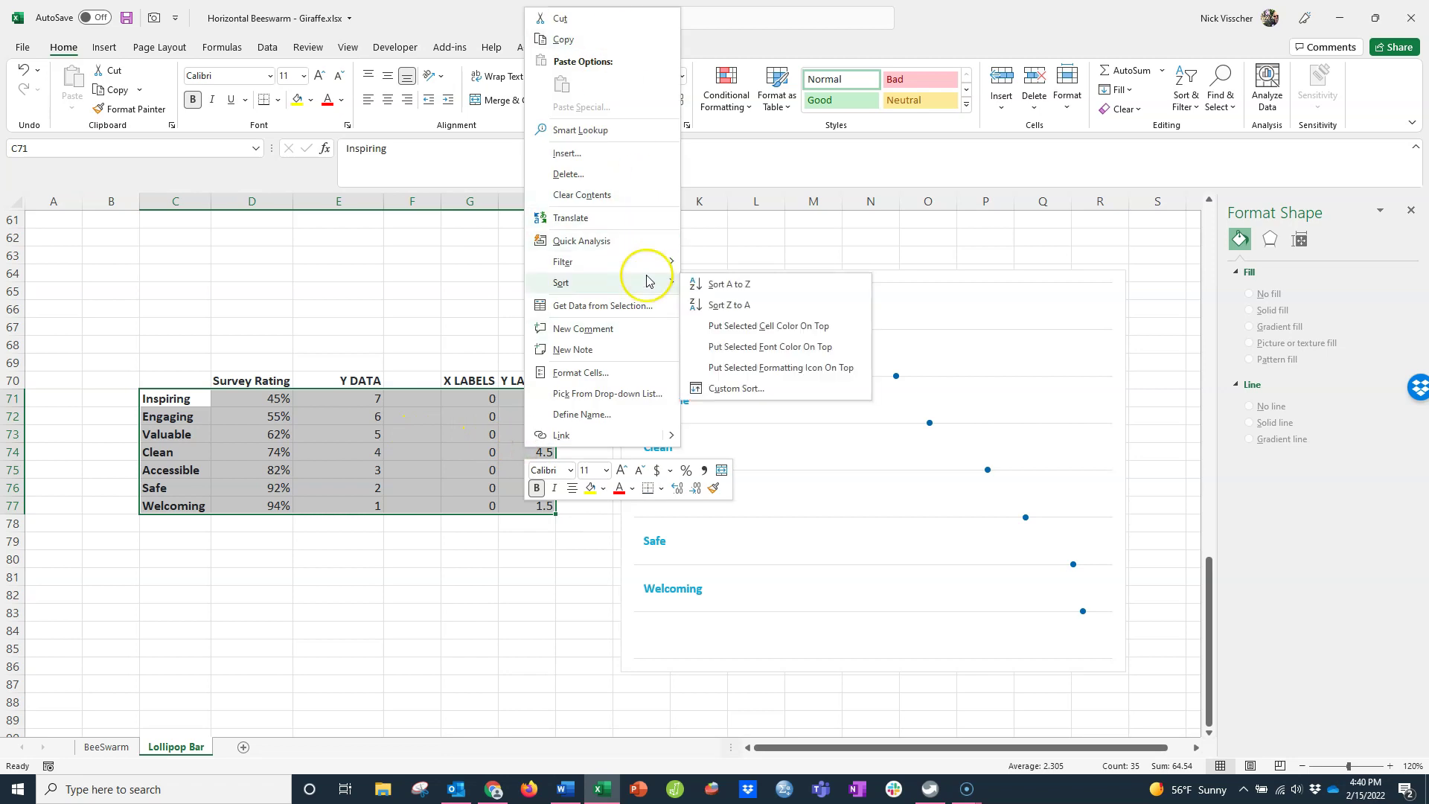
left_click(782, 388)
left_click(782, 313)
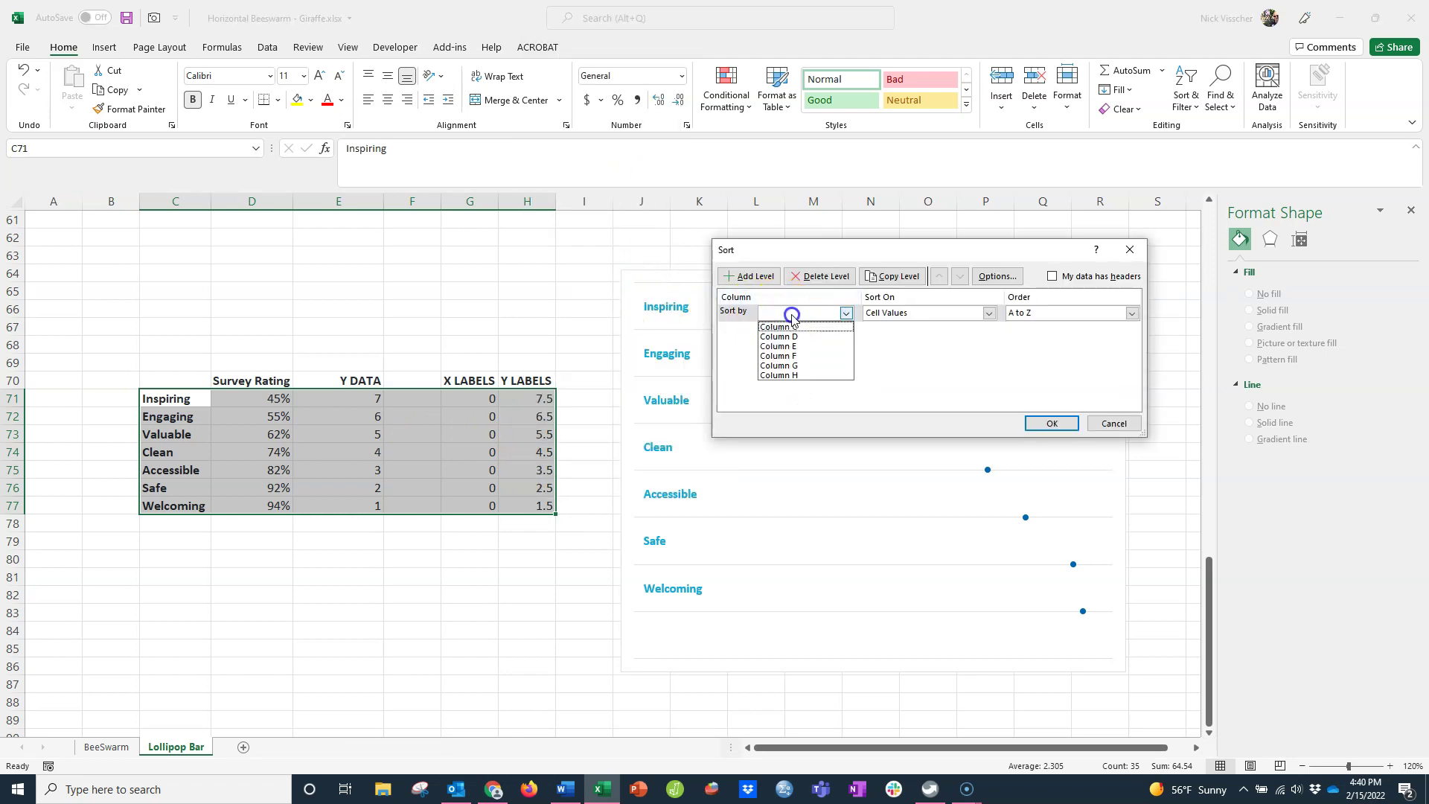
left_click(795, 345)
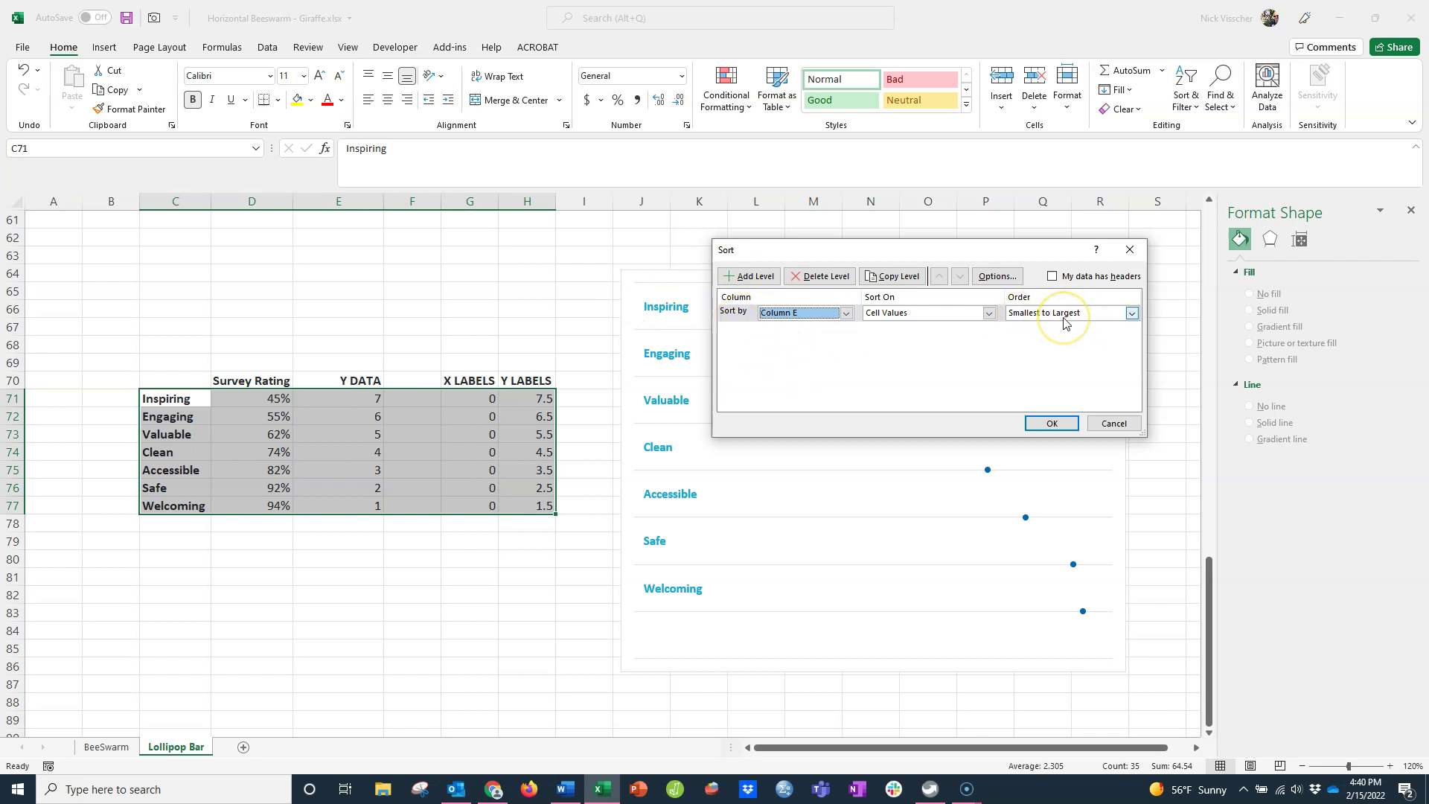
left_click(1061, 424)
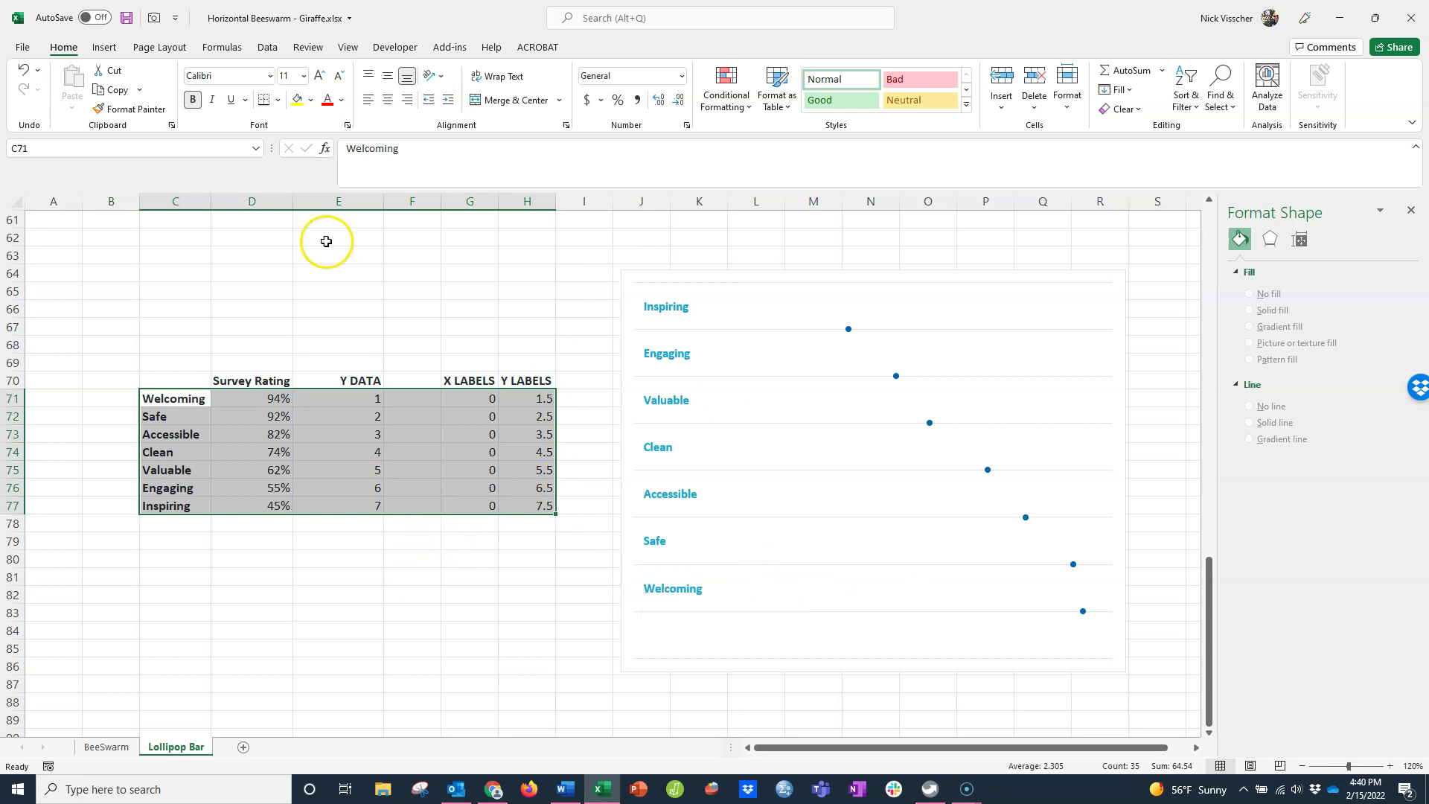
left_click(326, 398)
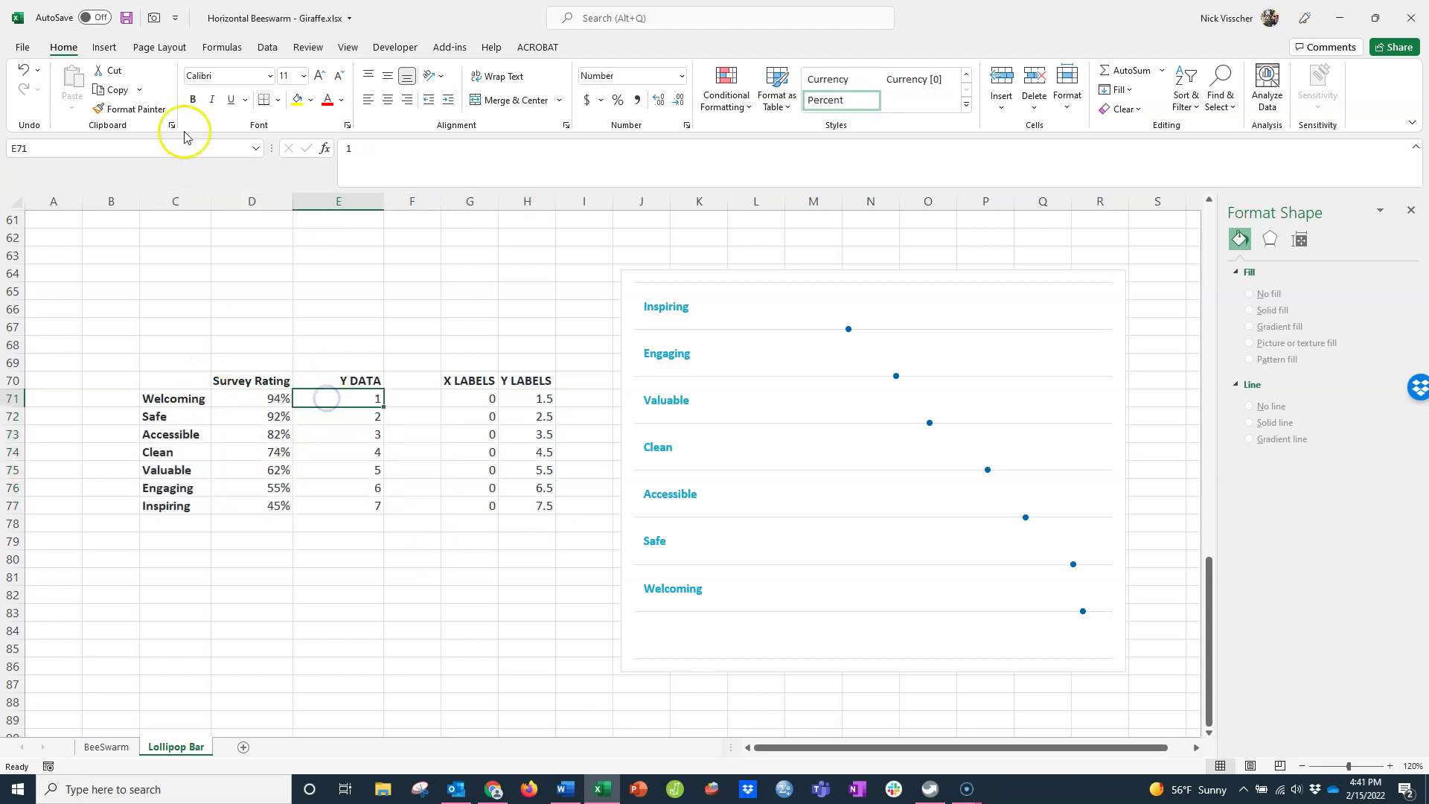
left_click(24, 72)
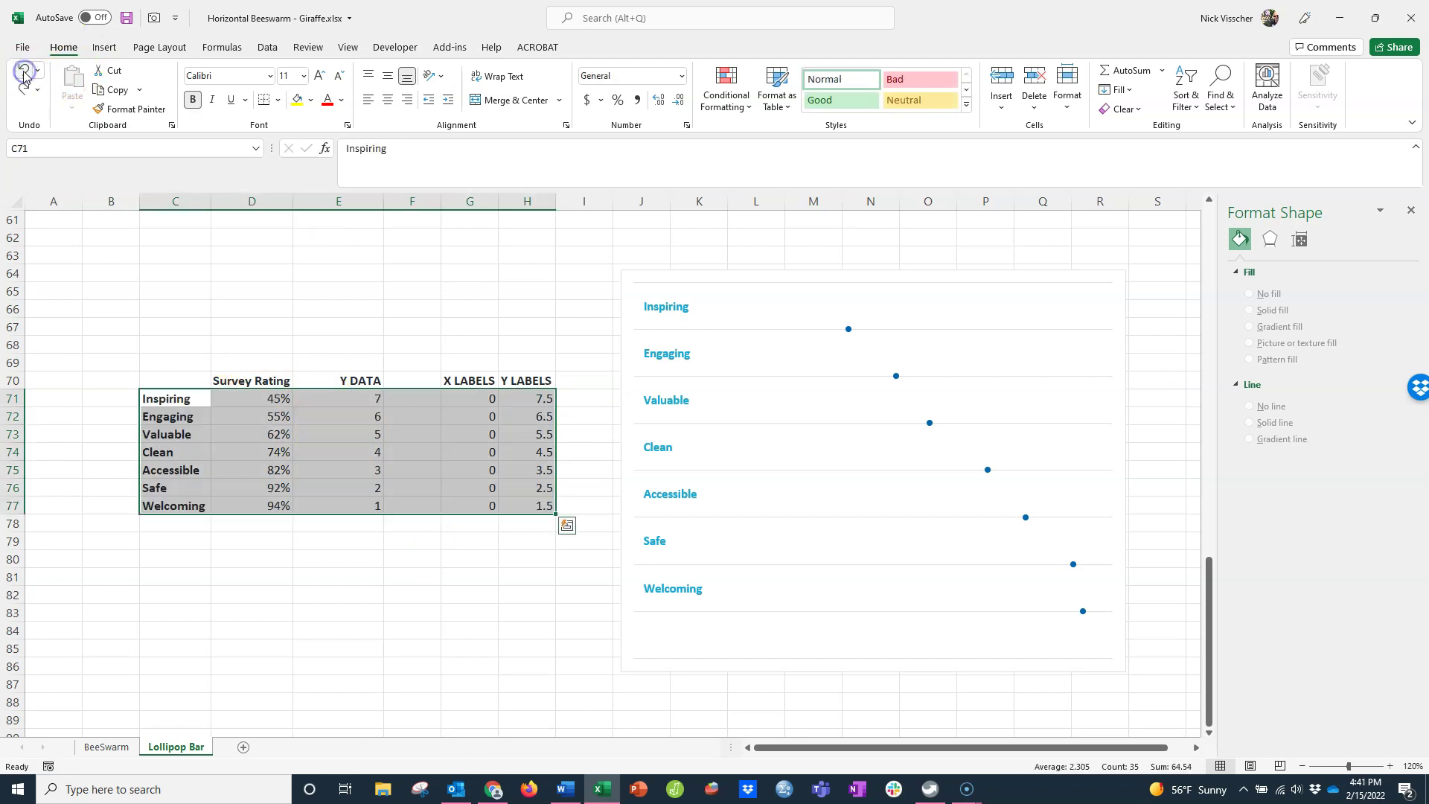
- Renumber Y DATA in E71:E77 as 1 through 7 from top to bottom
left_click(418, 569)
left_click(335, 392)
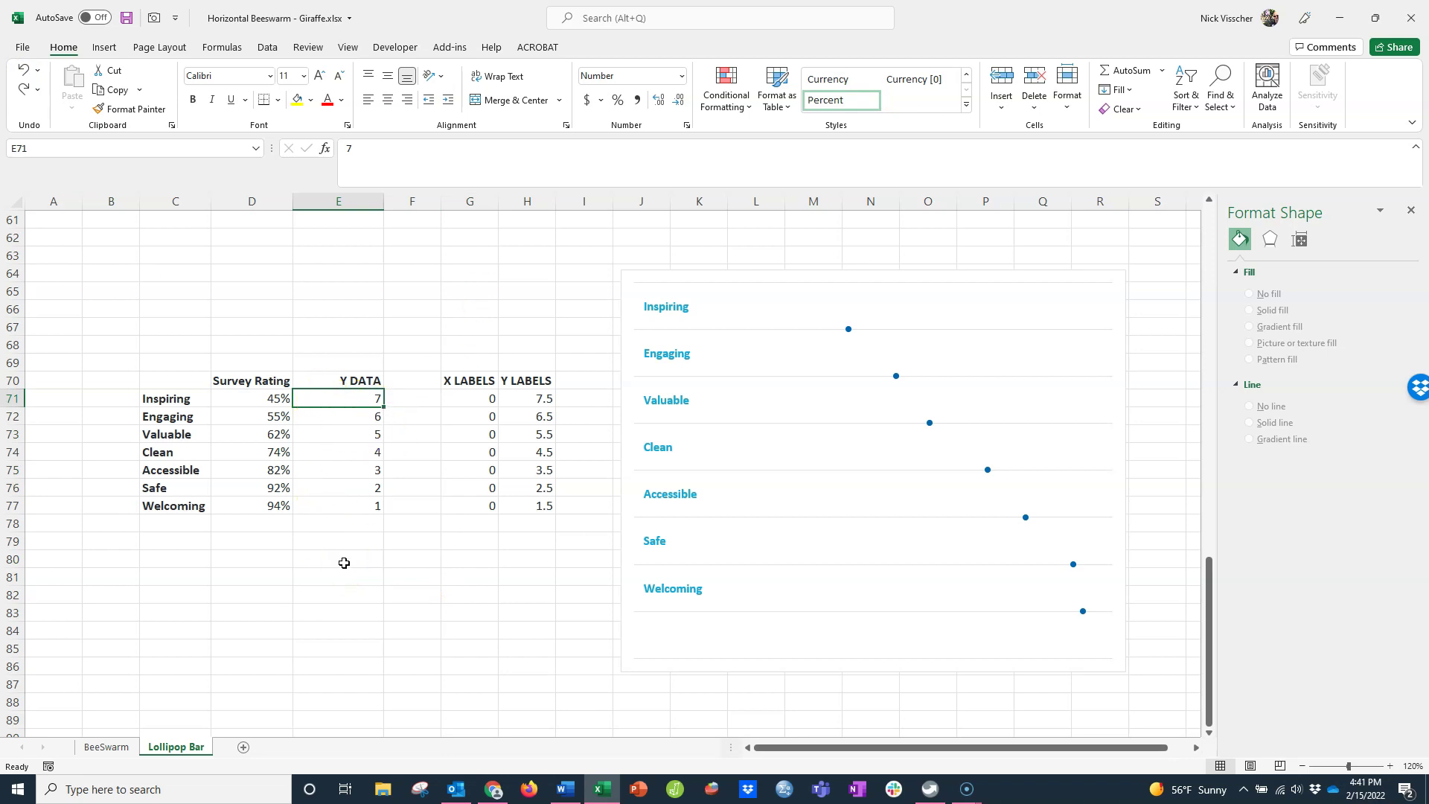
type("1")
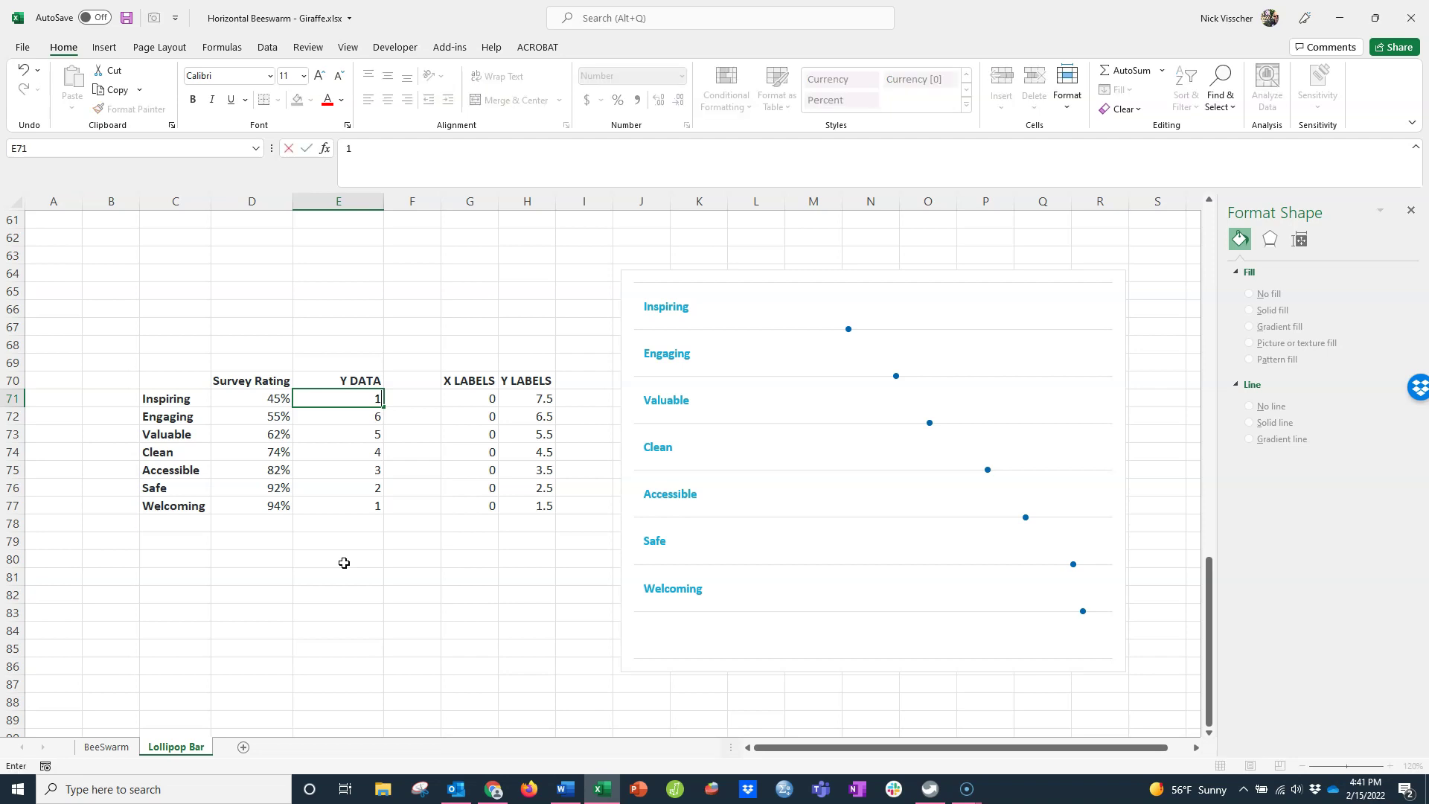
key("Return")
type("2")
key("Return")
type("3")
key("Return")
key("Return")
type("5")
key("Return")
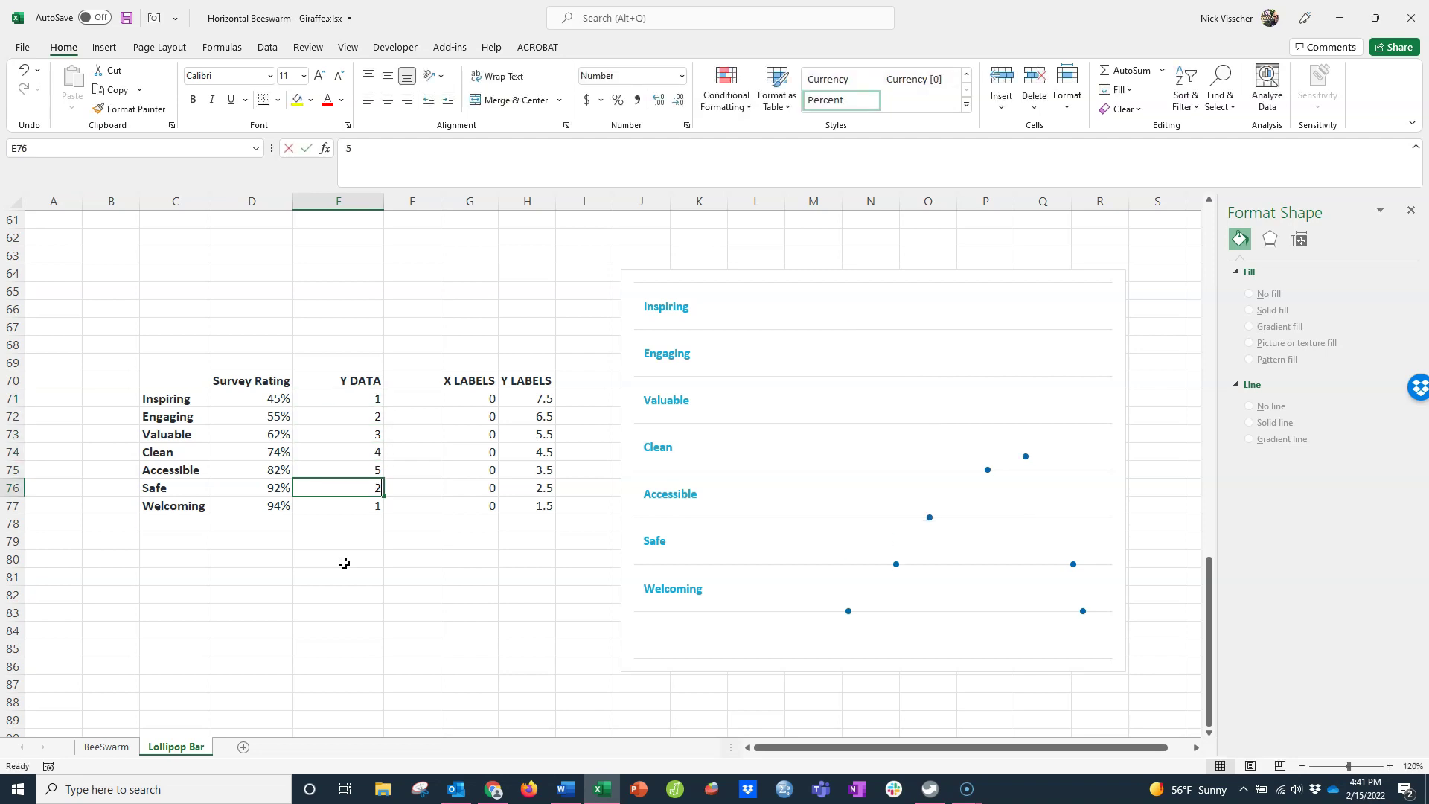
type("6")
key("Return")
type("7")
key("Return")
- Renumber Y LABELS in H71:H77 as 1.5 through 7.5 from top to bottom
key("Right")
key("Right")
key("Right")
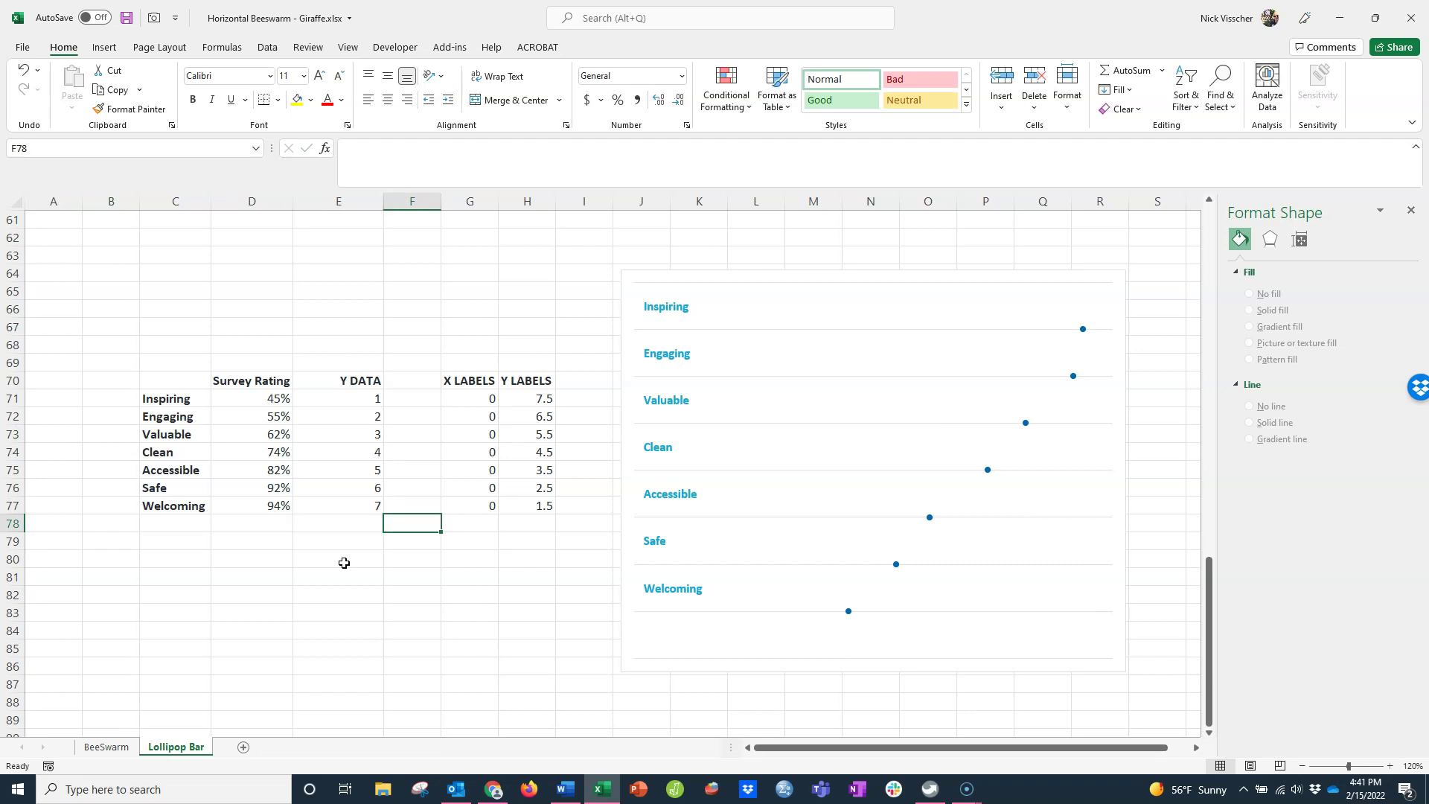
key("Up")
key("Up")
key("Up")
key("Up")
key("Up")
key("Up")
key("Up")
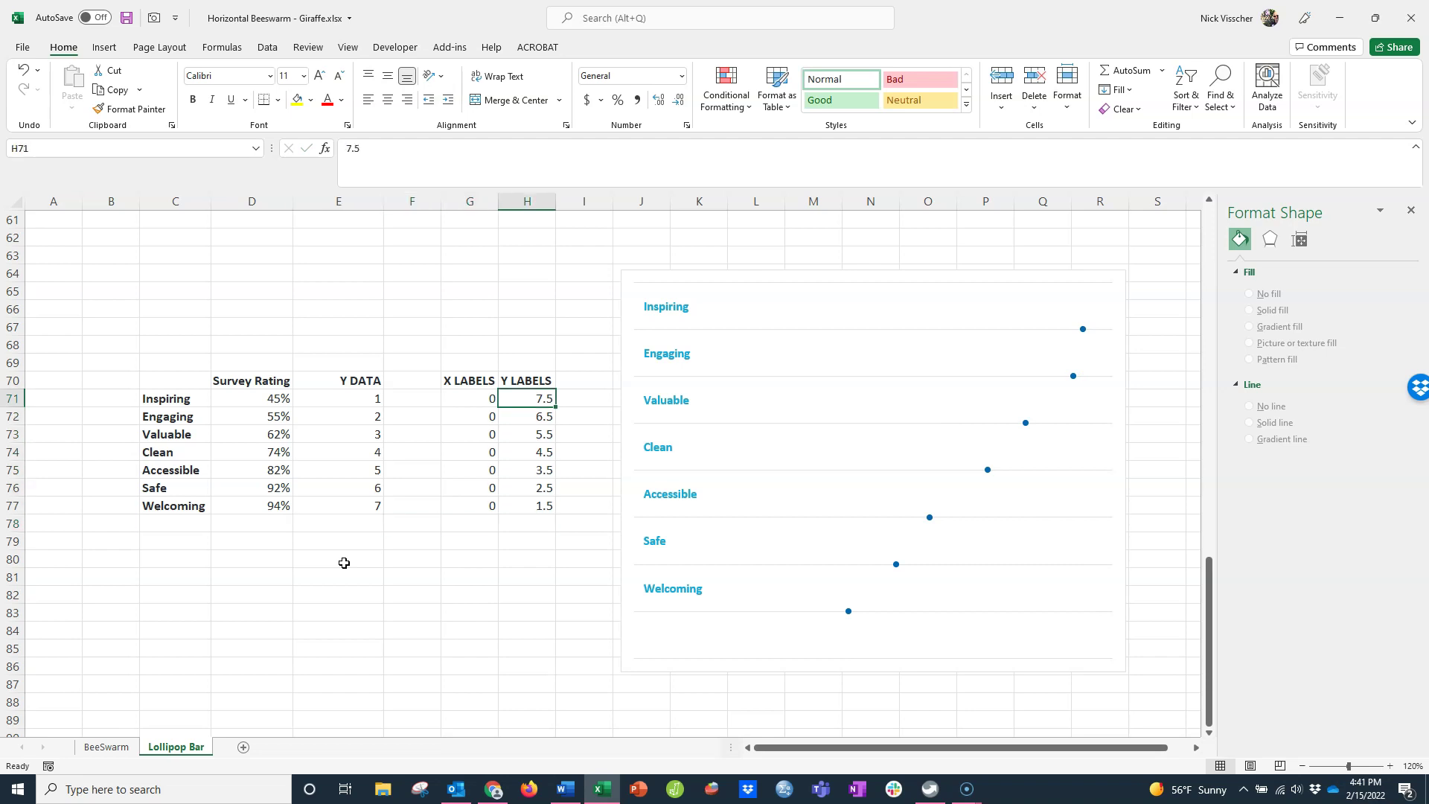
type("1.5")
key("Return")
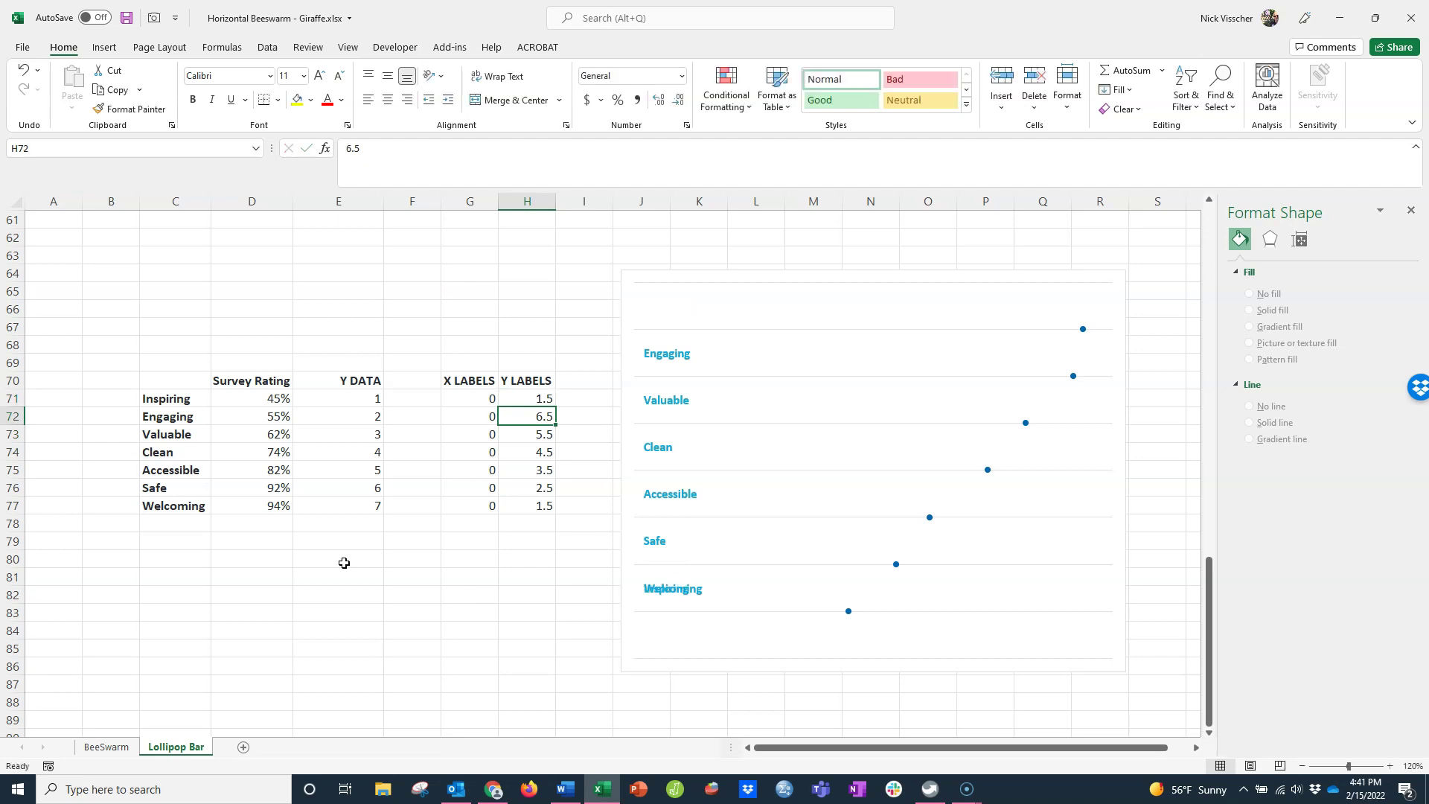
type("2.5")
key("Return")
type("3.5")
key("Return")
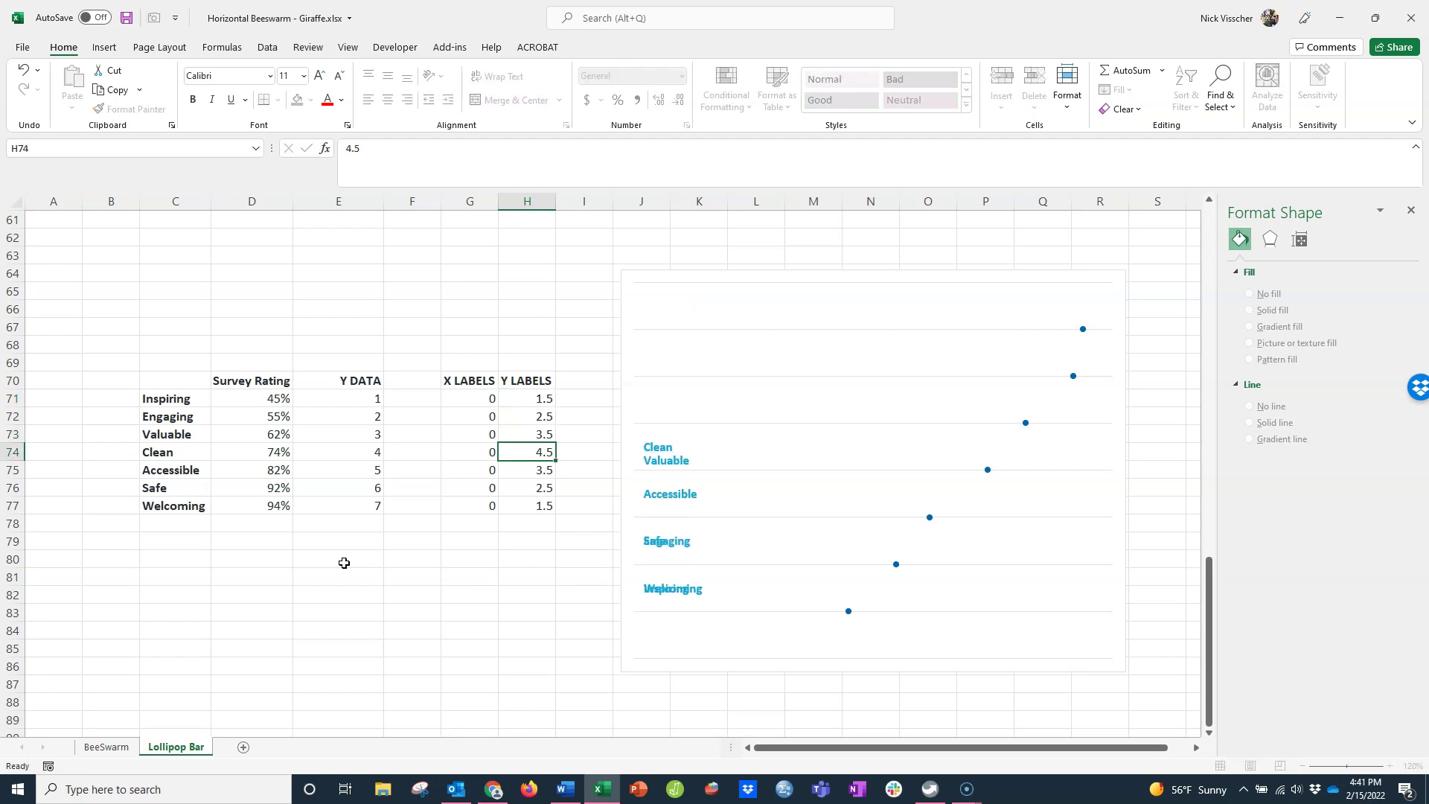
key("Return")
type("5.5")
key("Return")
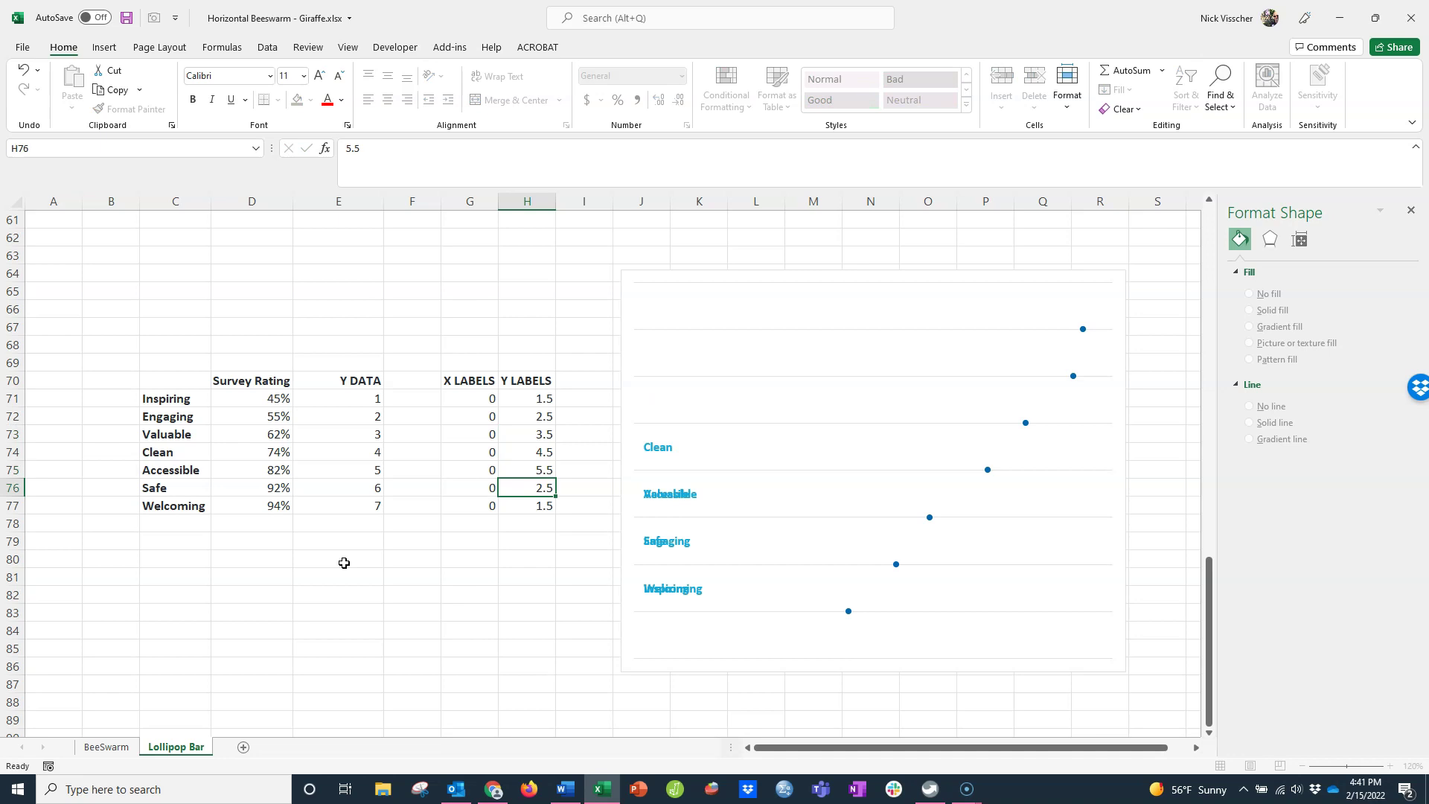
type("6.5")
key("Return")
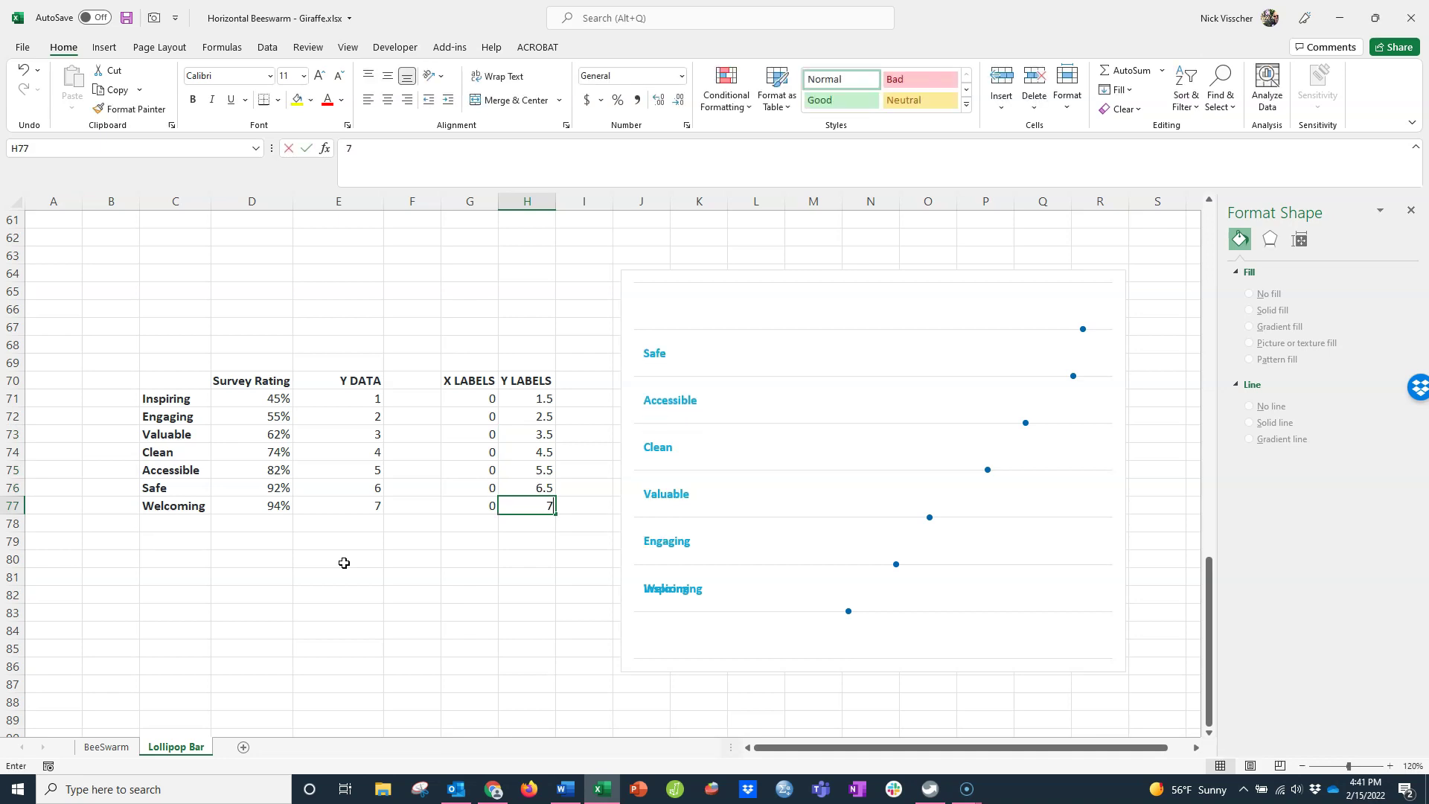
type("7.5")
key("Return")
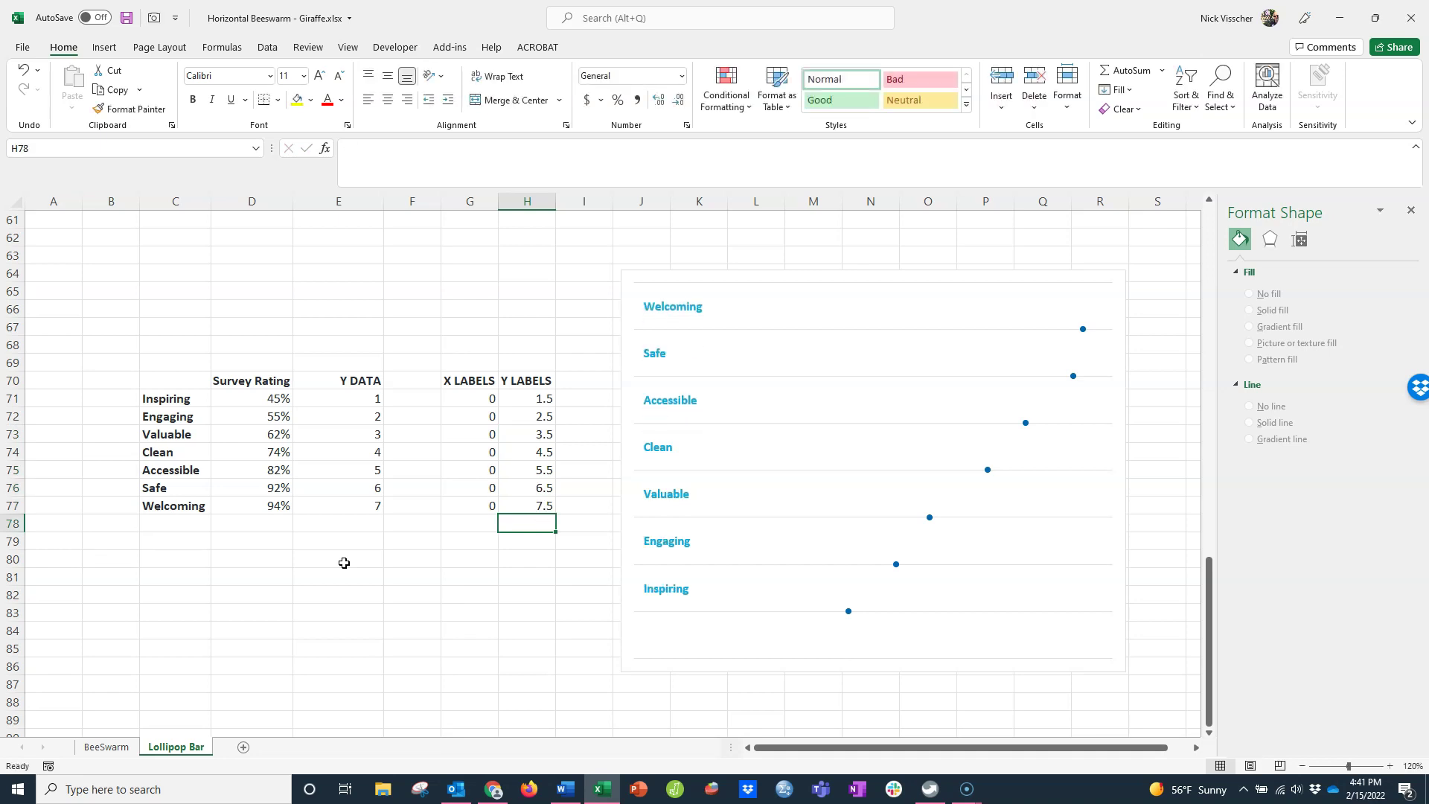
- Set the chart border to No line and nudge the plot area up and to the left
left_click(622, 282)
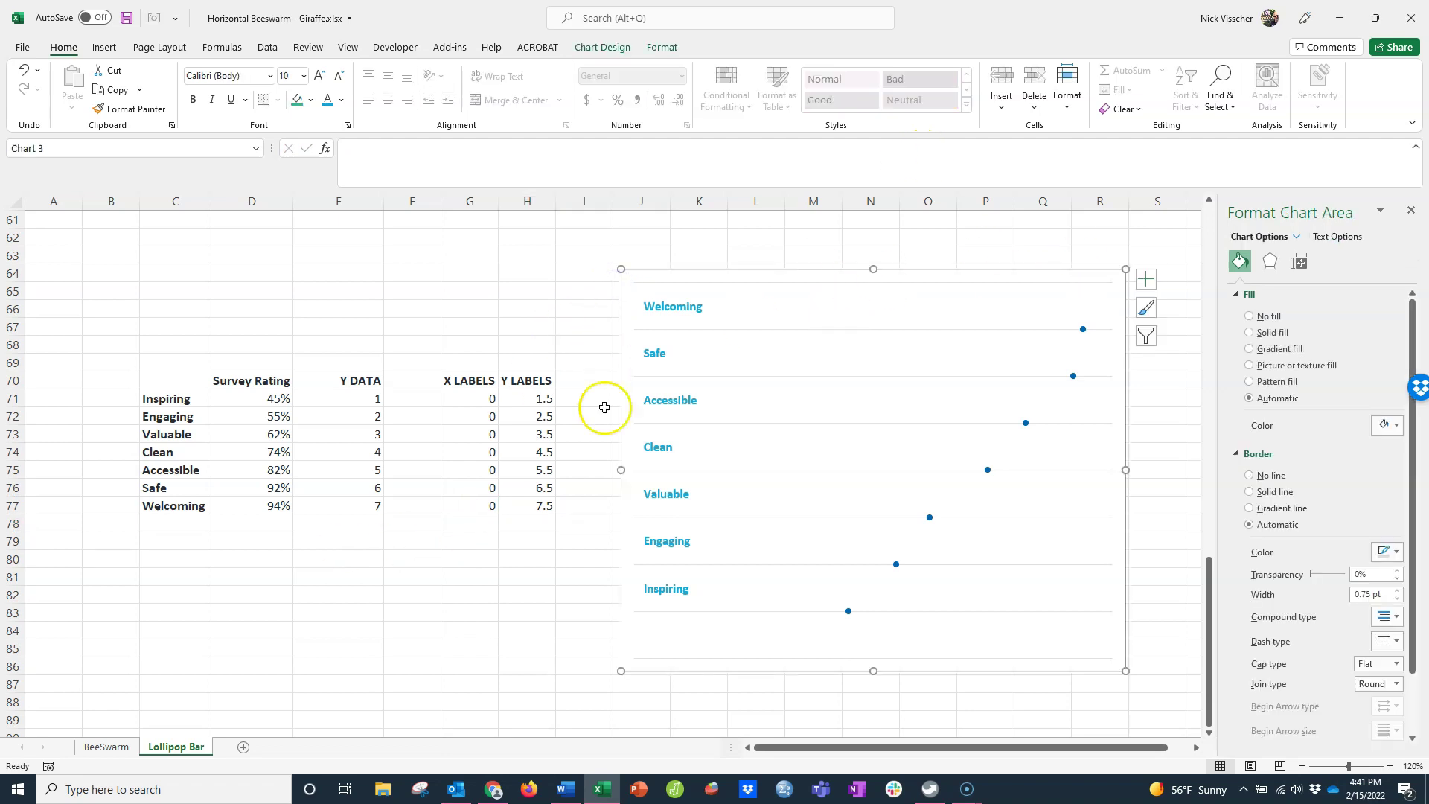
left_click(1270, 477)
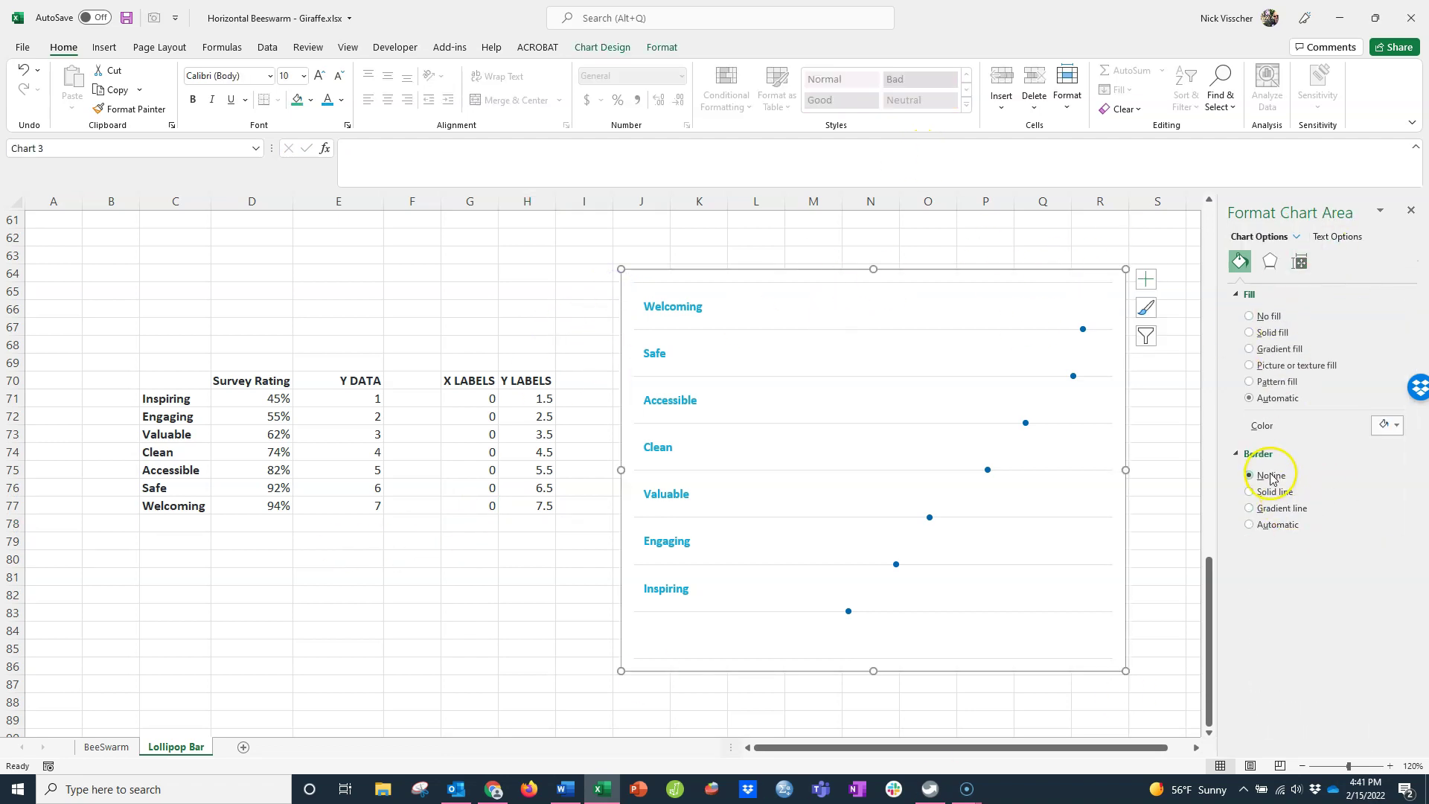
left_click(1158, 477)
left_click_drag(843, 295, 786, 266)
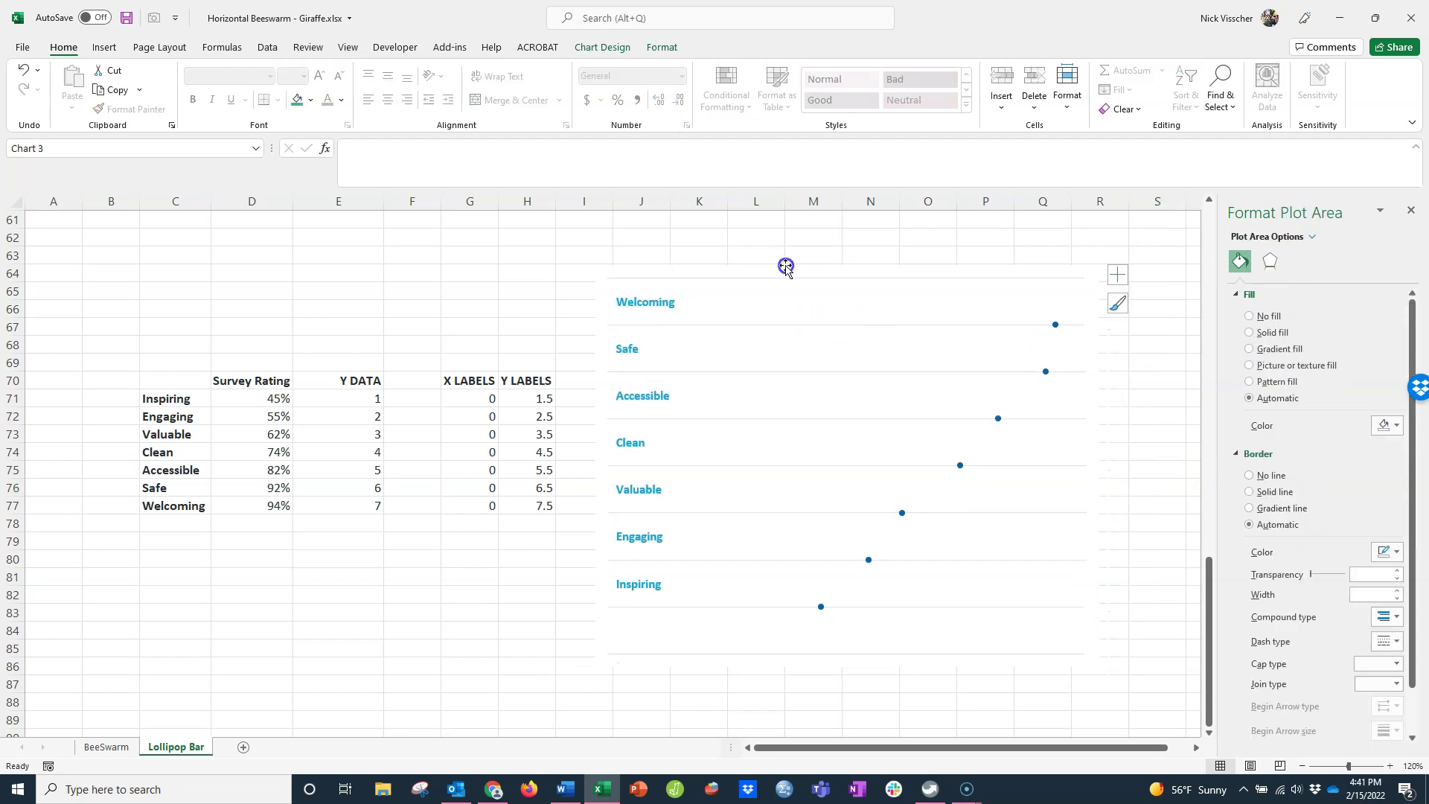
left_click(786, 266)
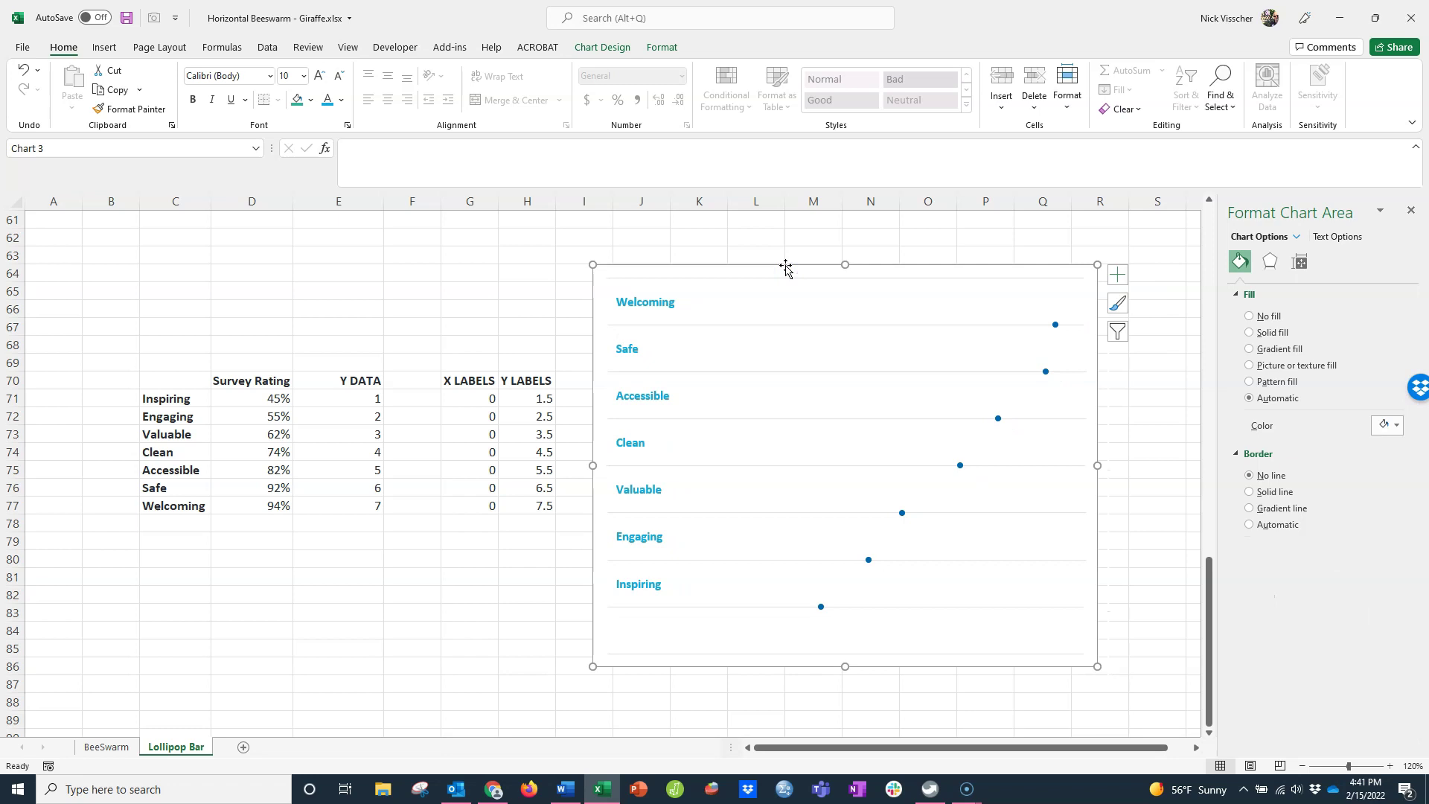
- Switch the dot series to built-in markers at size 13
left_click(1055, 325)
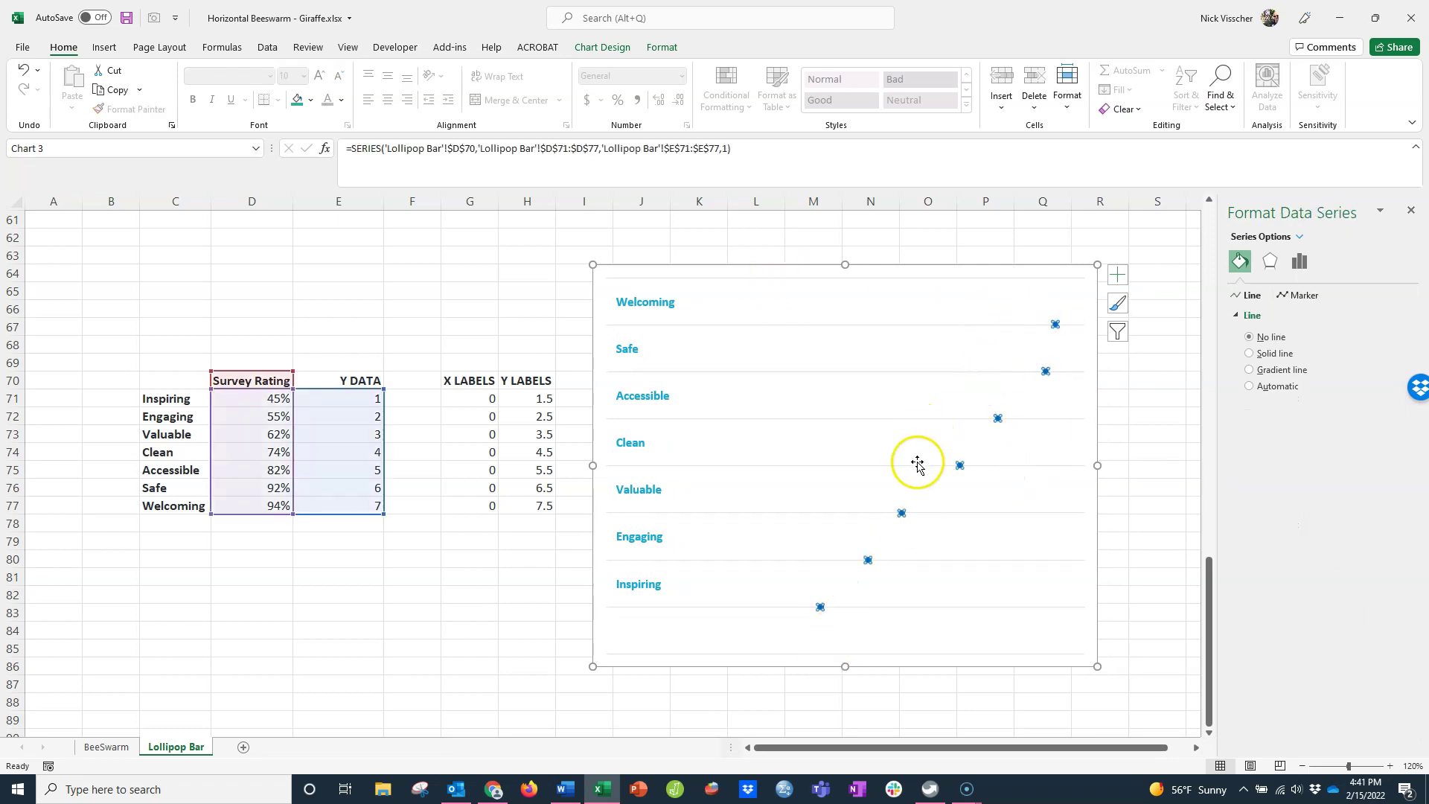
left_click(1299, 295)
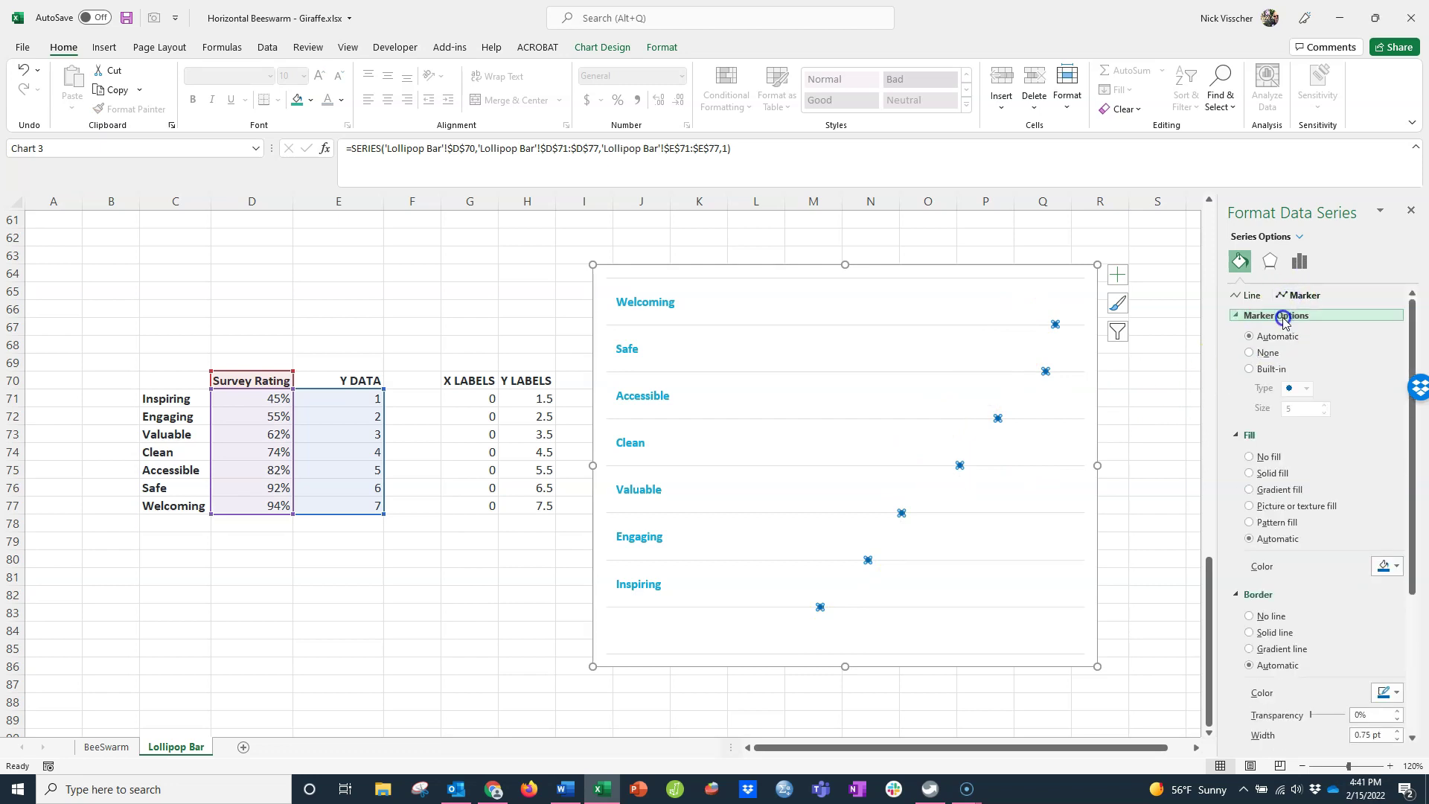
left_click(1268, 368)
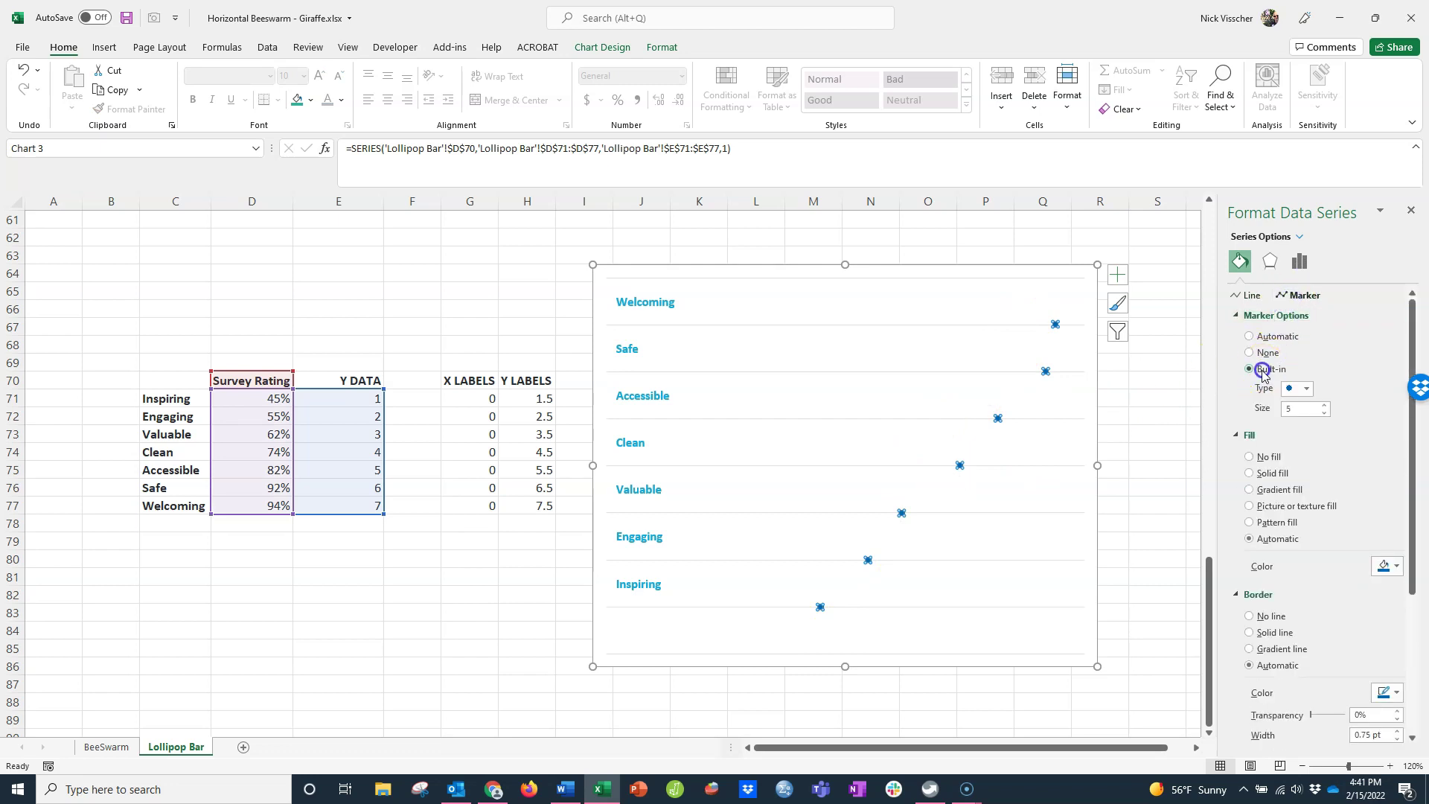
left_click(1322, 406)
left_click(1322, 406)
left_click(1322, 406)
left_click(1322, 405)
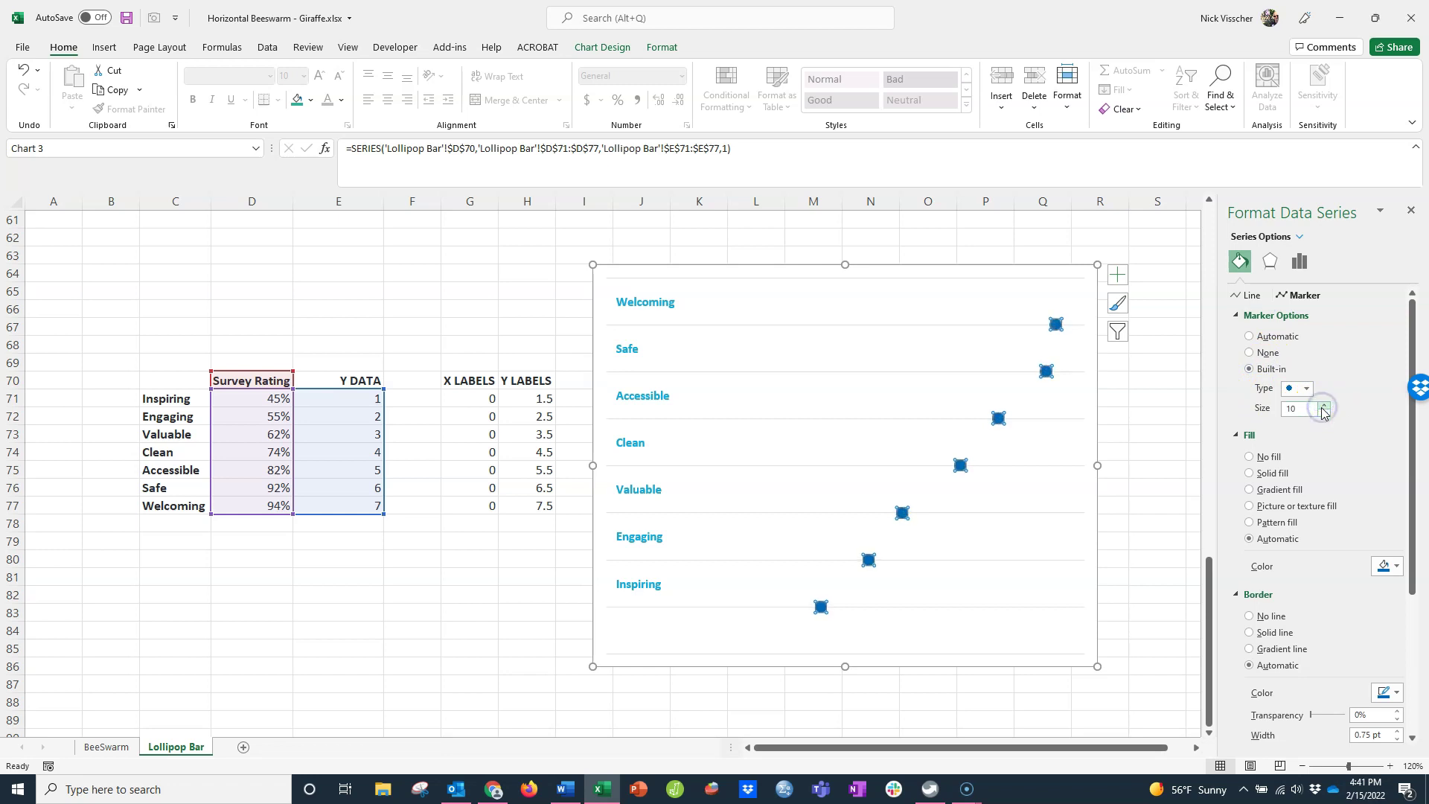
left_click(1322, 406)
left_click(1322, 406)
left_click(1322, 406)
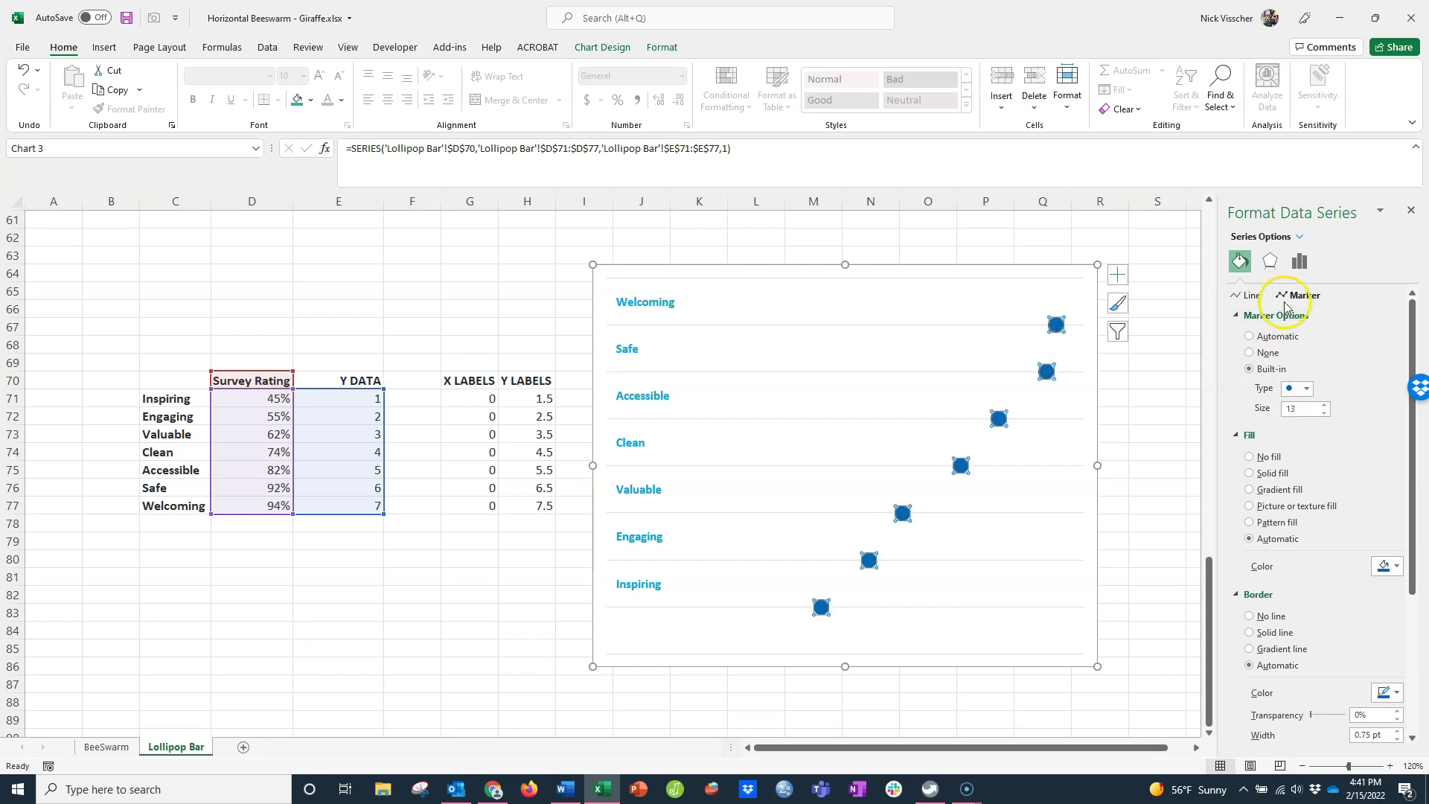
- Give the markers a solid blue fill with no border line
left_click(1283, 474)
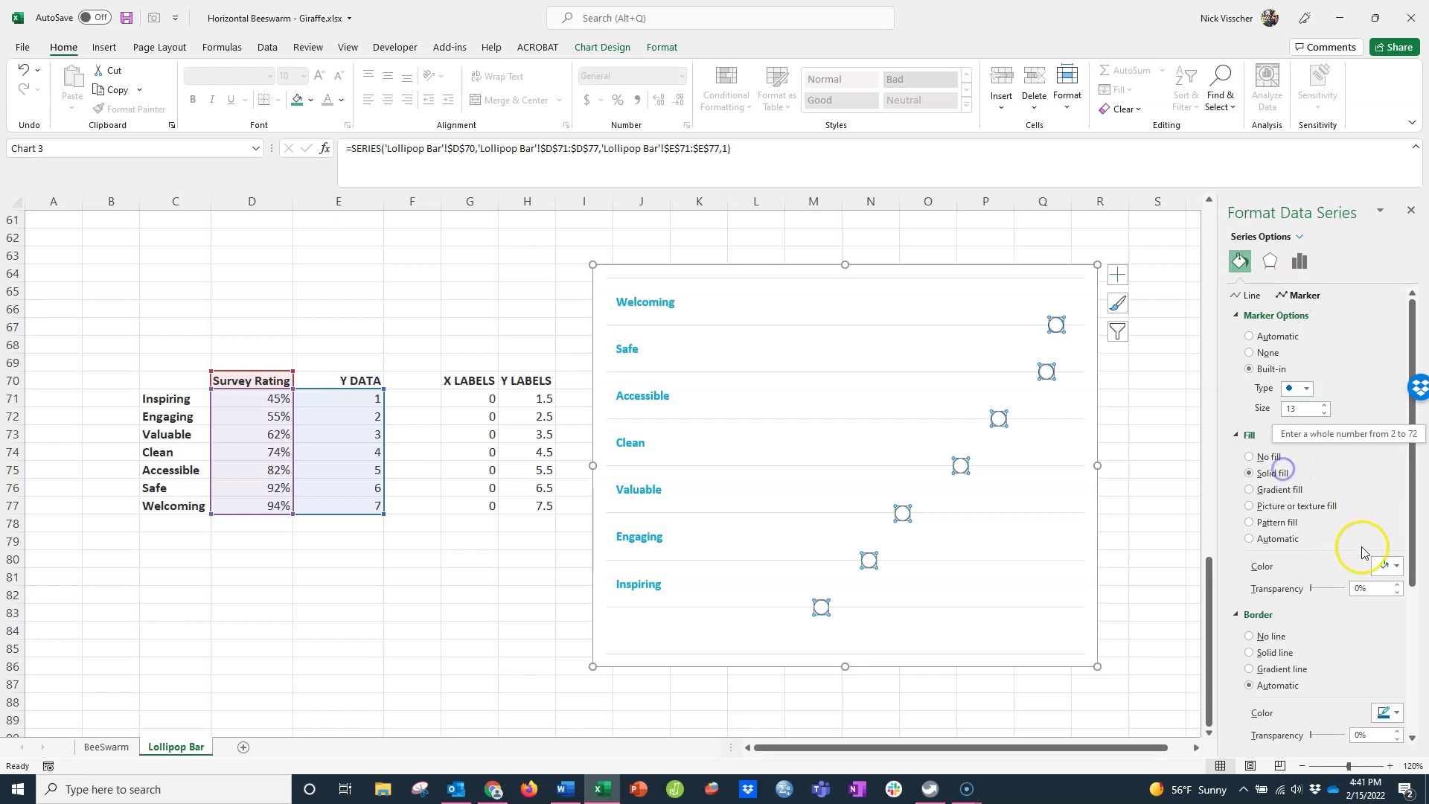
left_click(1386, 567)
left_click(1382, 606)
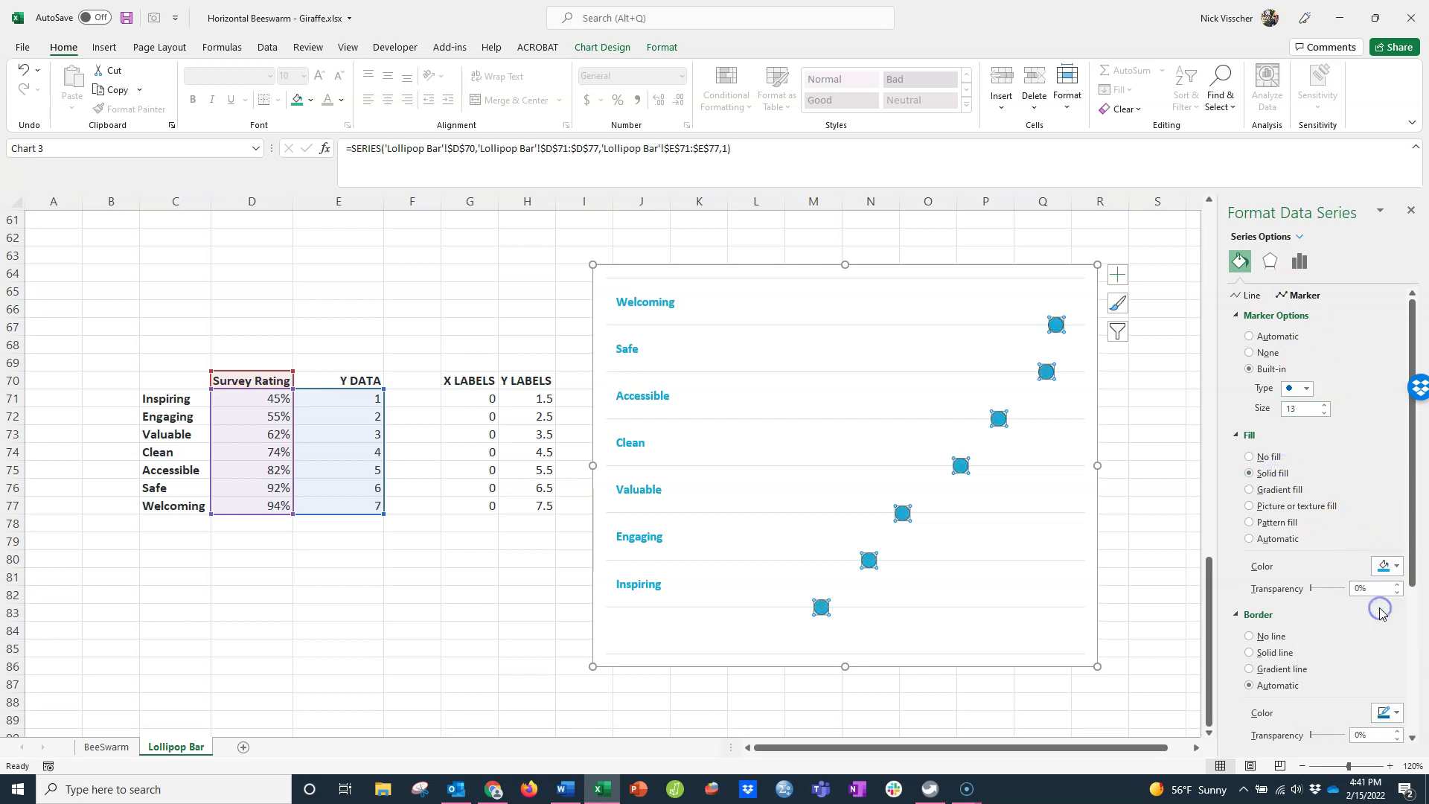
left_click(1271, 636)
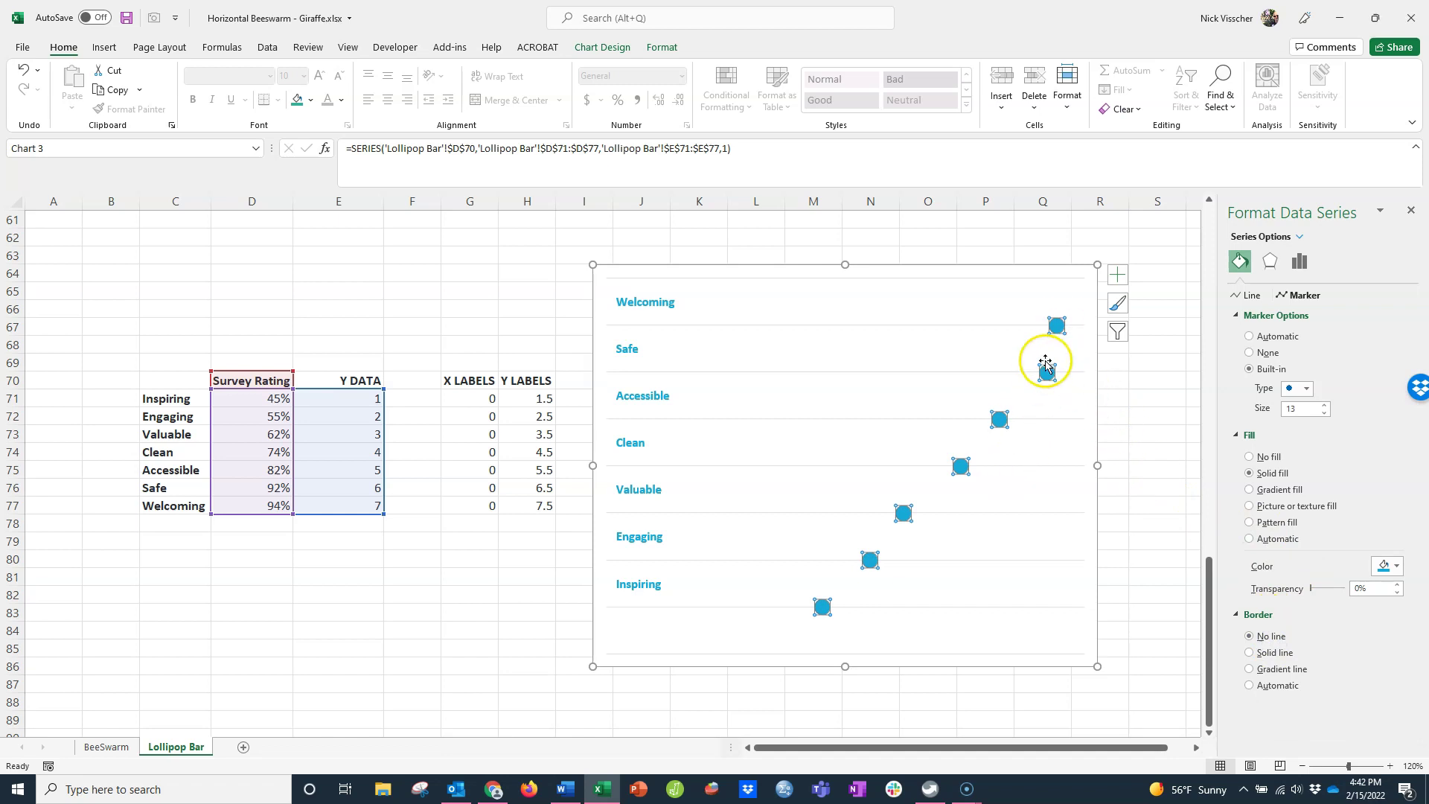
- Add Percentage error bars to the dot series from Chart Design
left_click(608, 47)
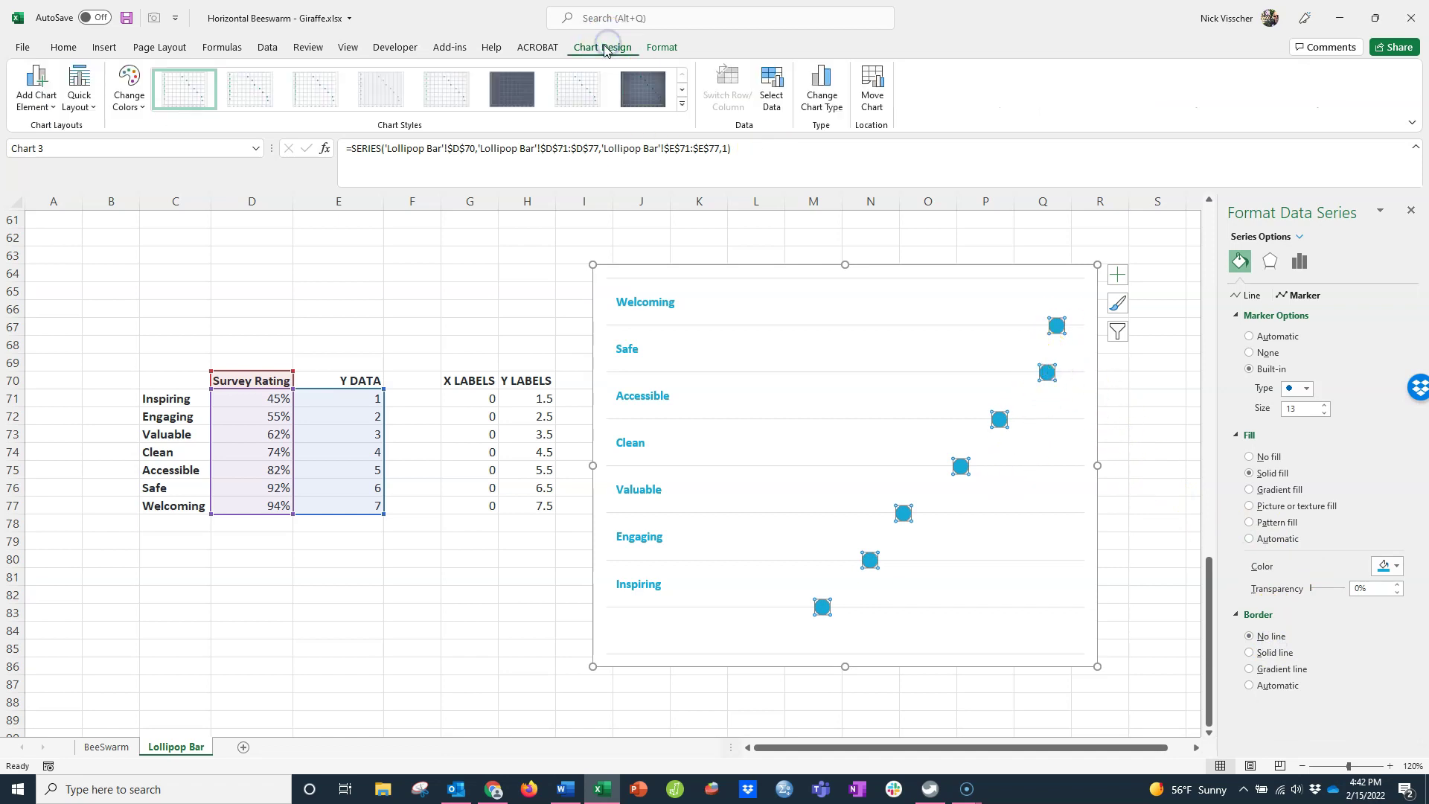
left_click(46, 104)
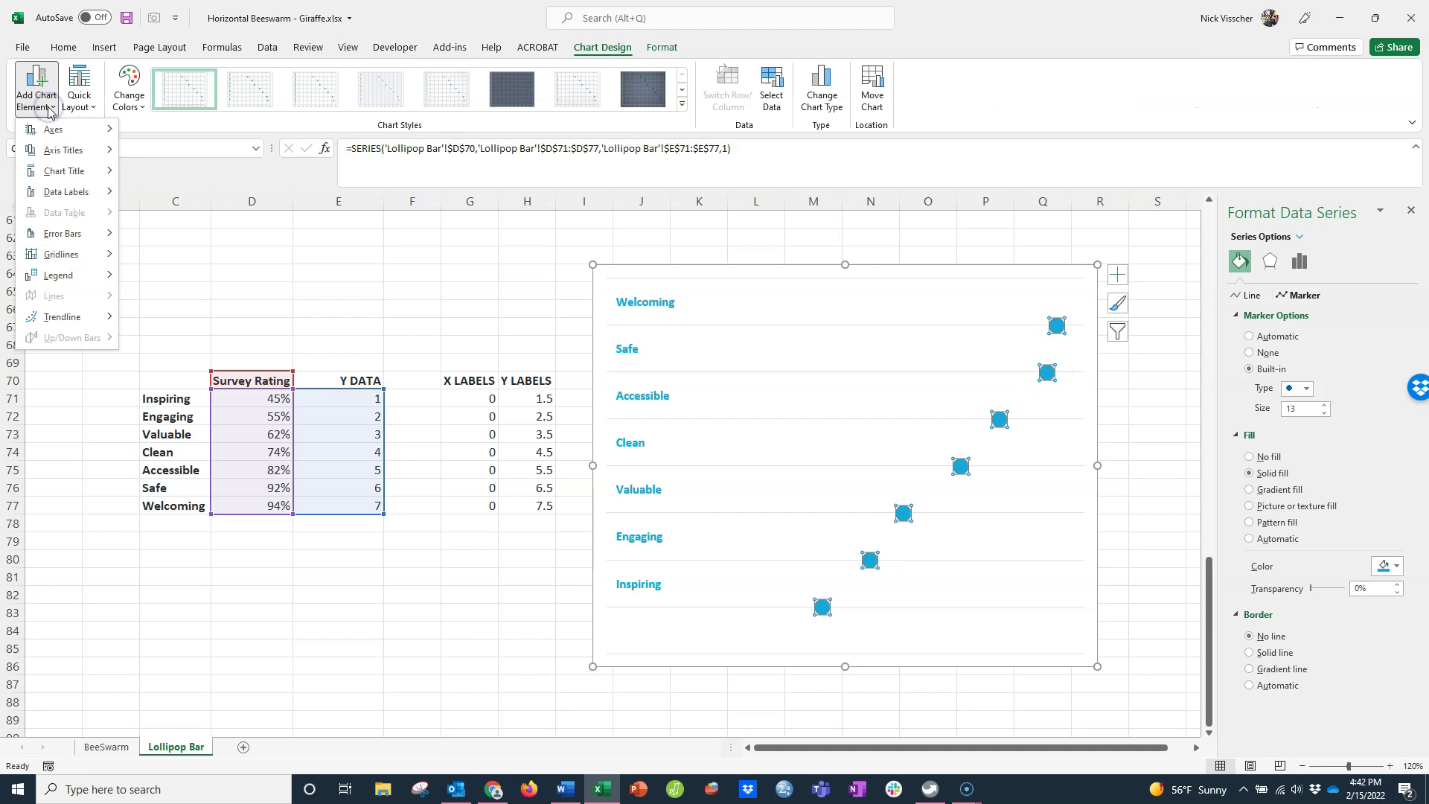
left_click(65, 236)
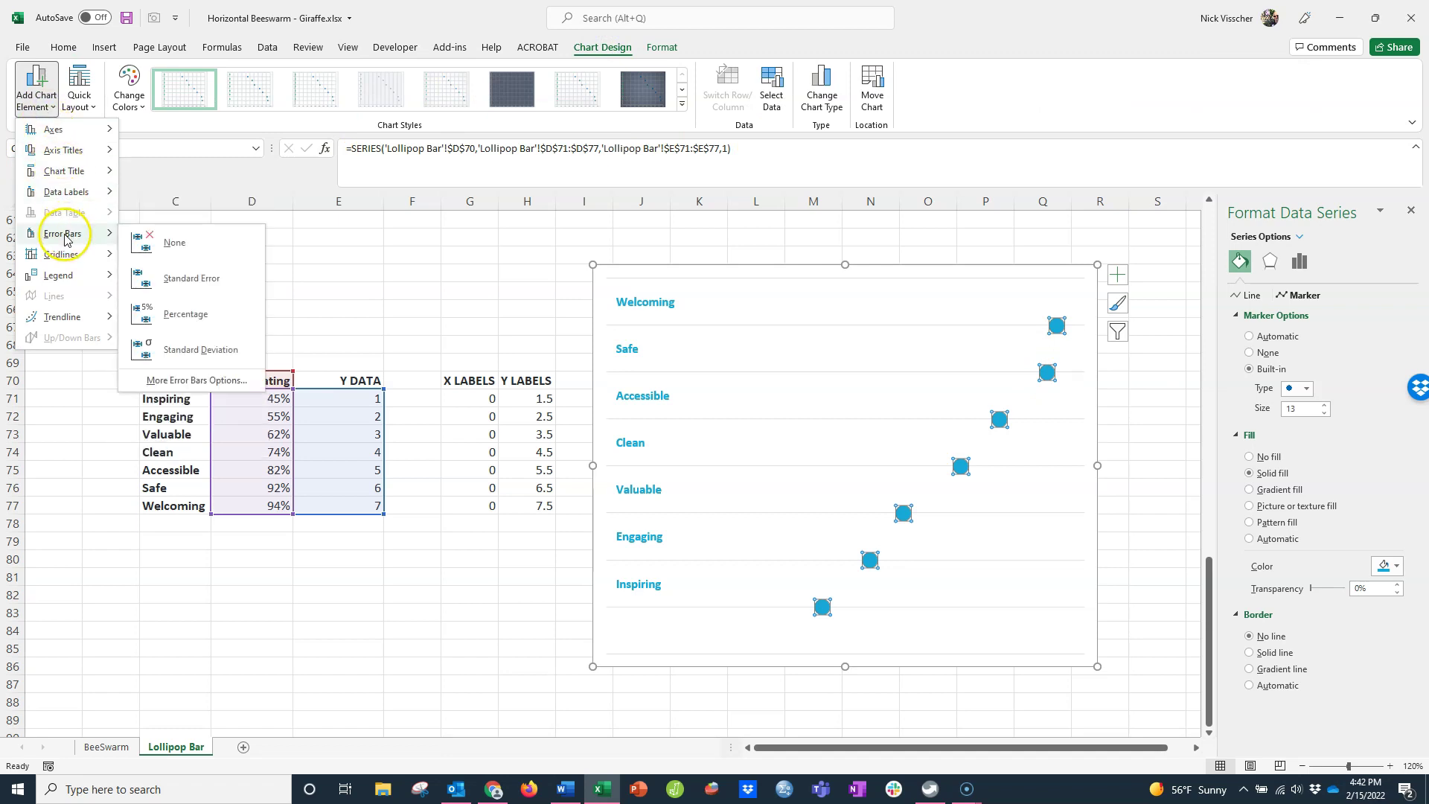
left_click(232, 313)
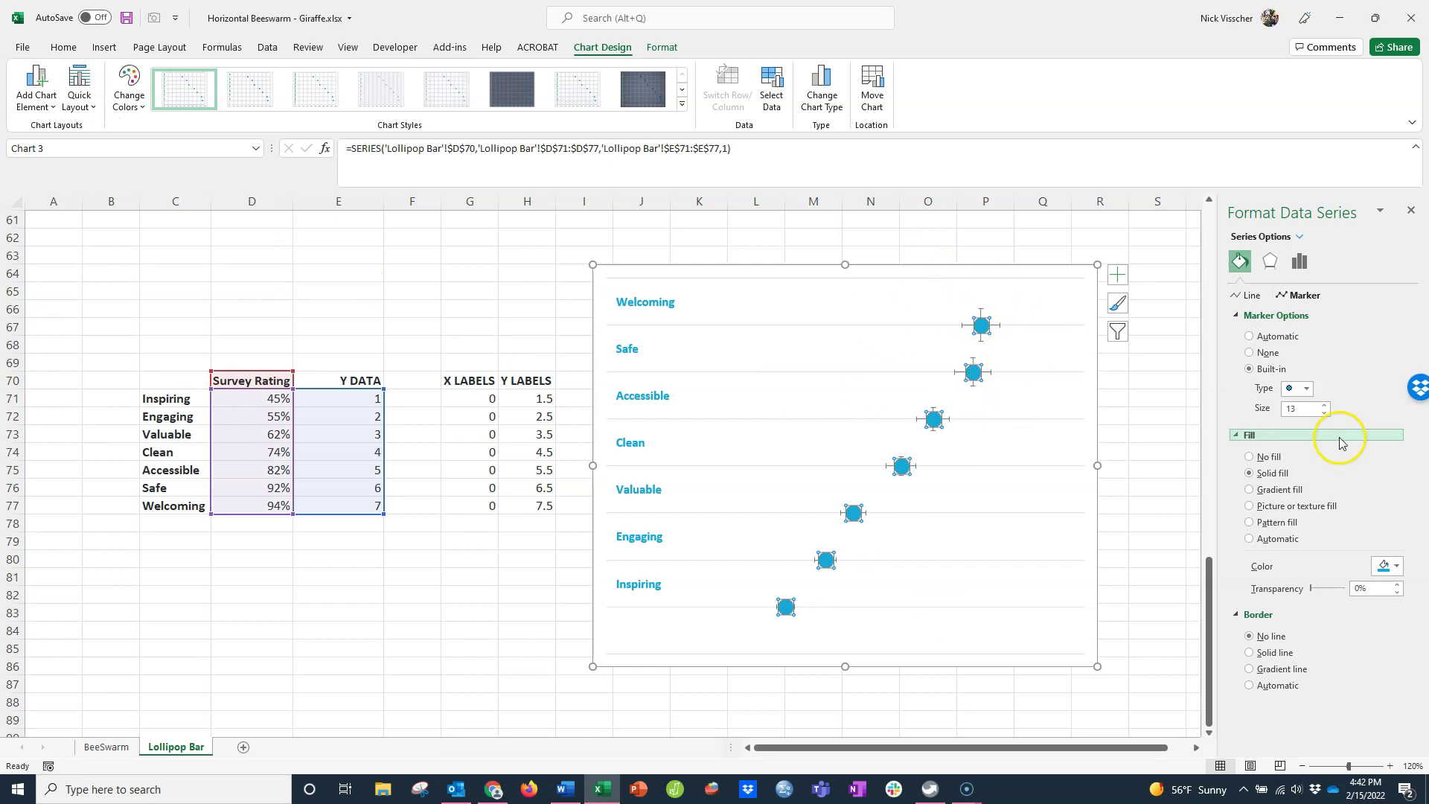
- Delete the vertical error bars and select the horizontal ones
left_click(979, 338)
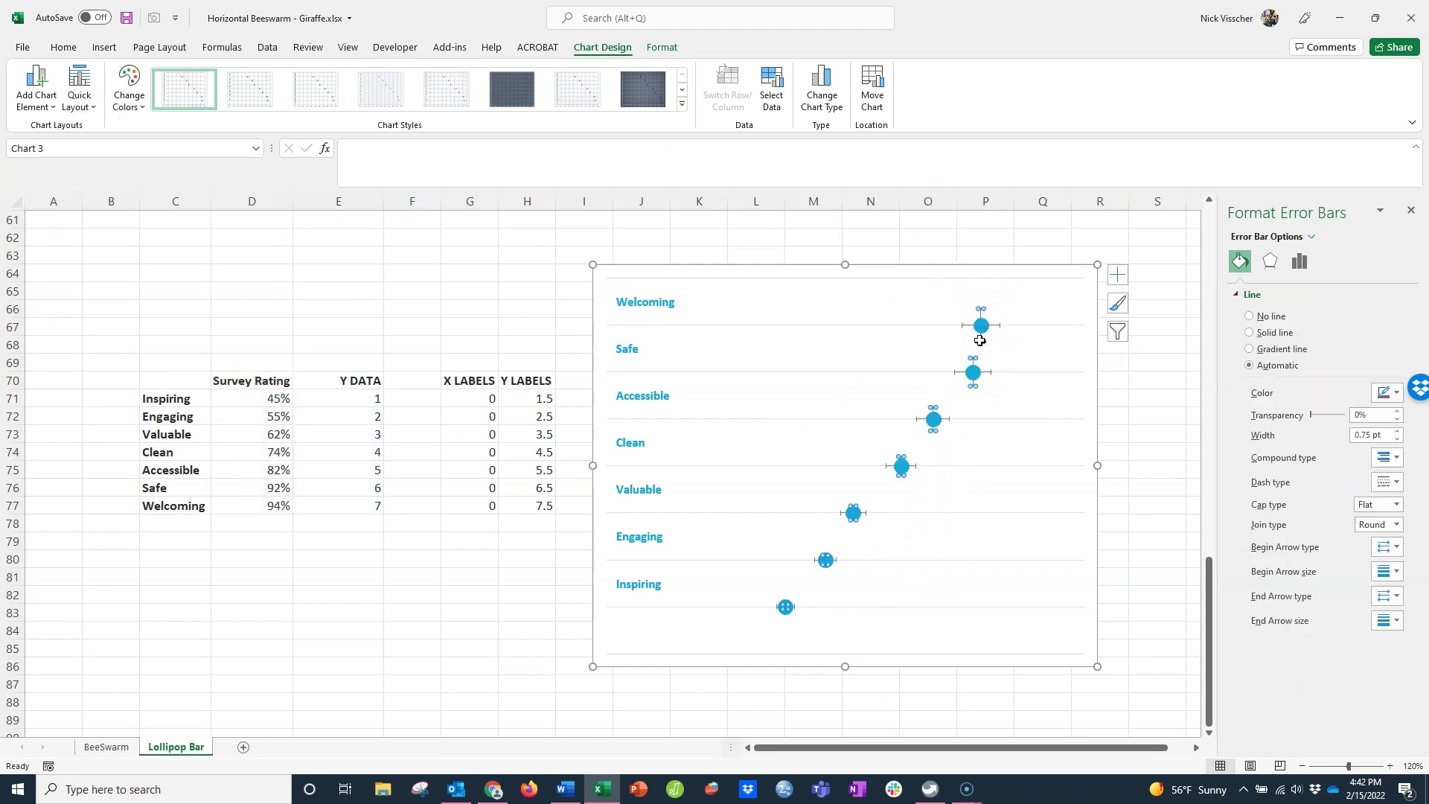
key("Delete")
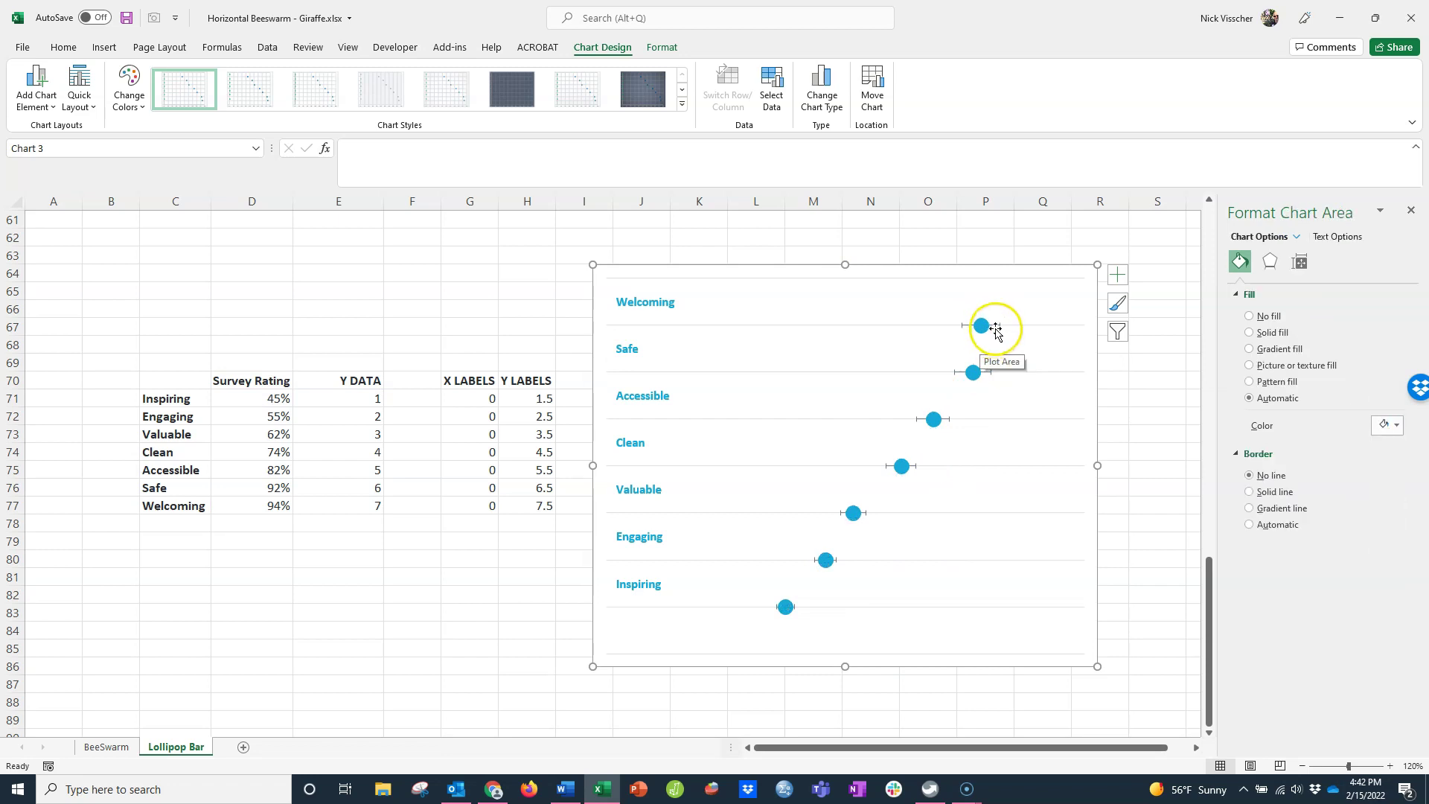
left_click(999, 325)
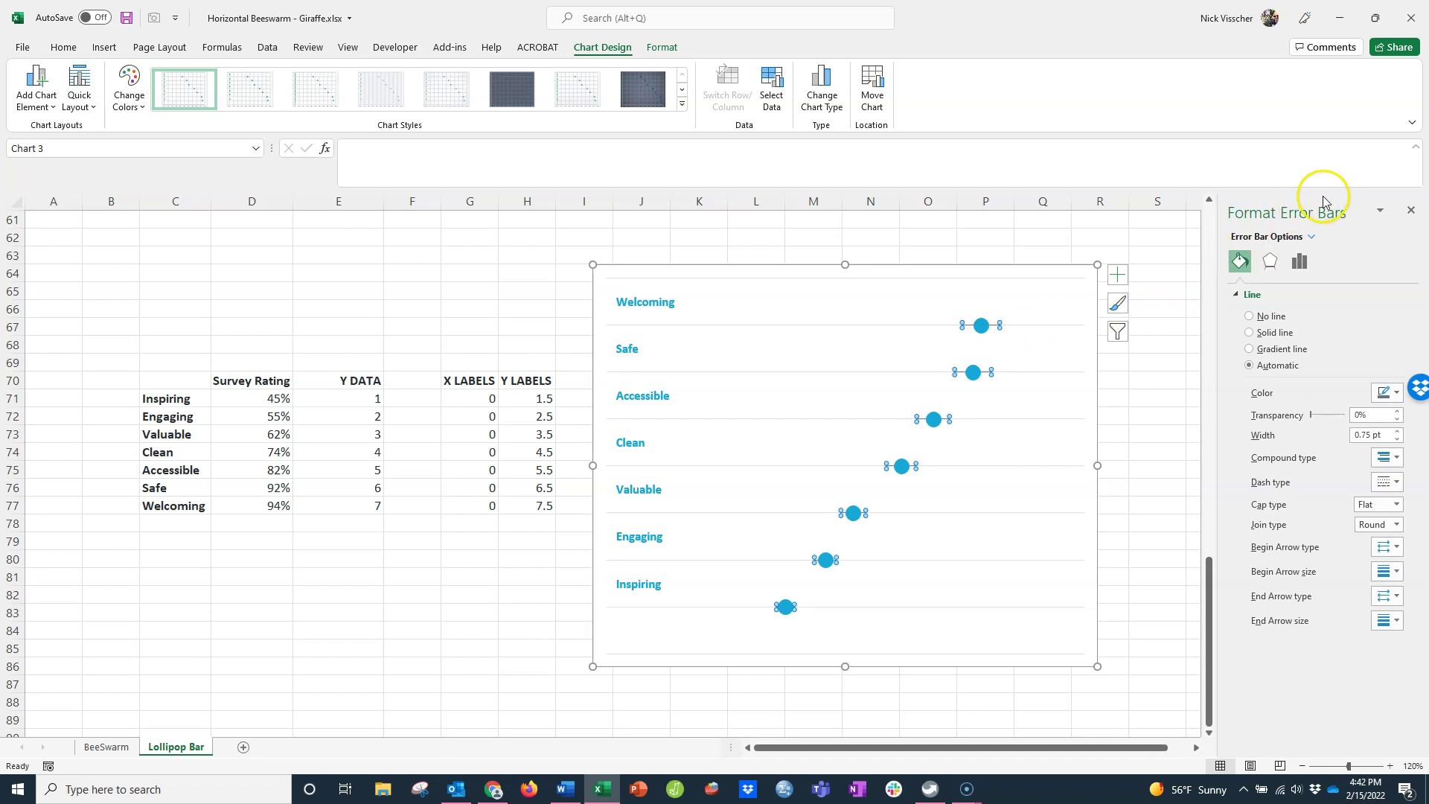
- Set the error bars to Minus direction, No Cap end style and 100 percent
left_click(1300, 265)
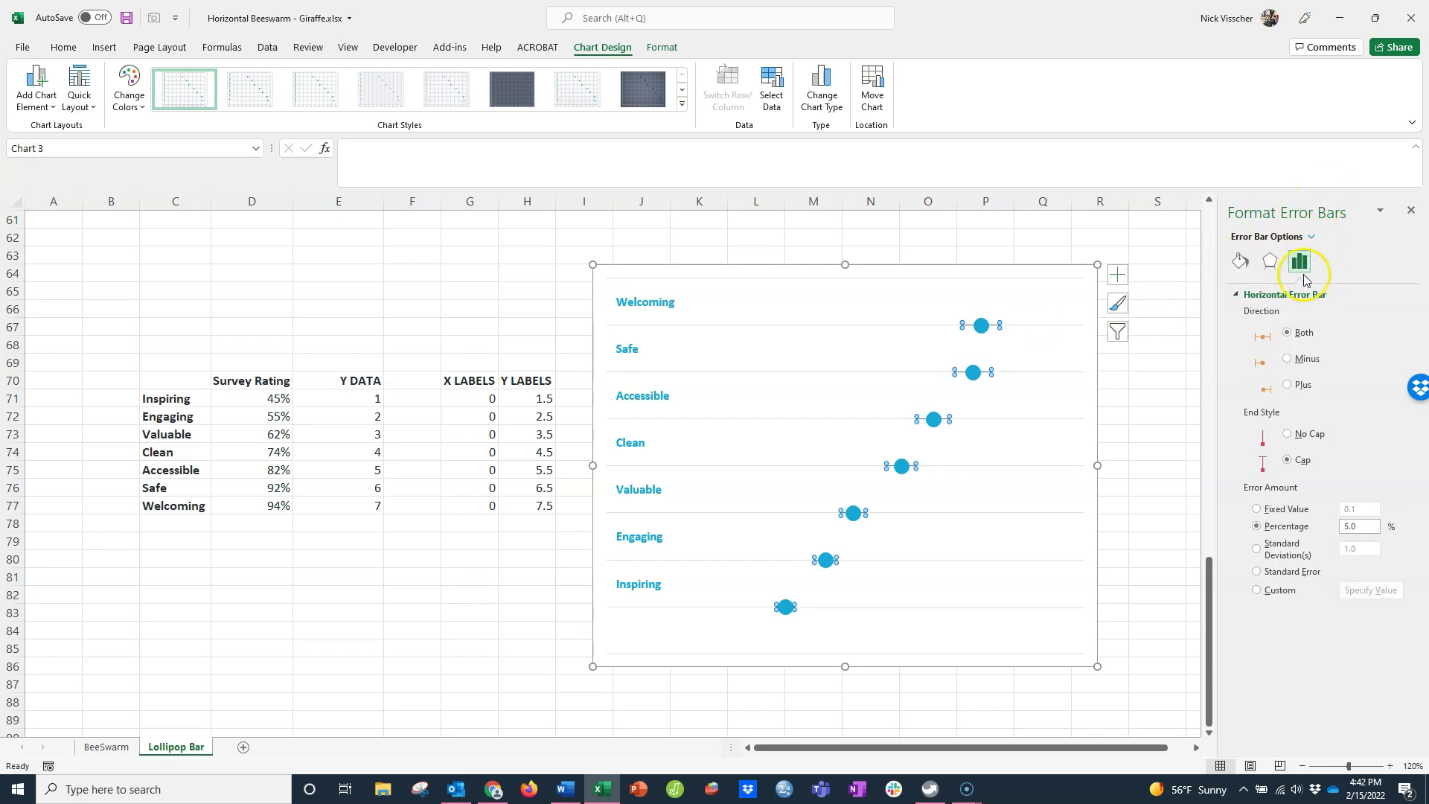
left_click(1314, 365)
left_click(1301, 436)
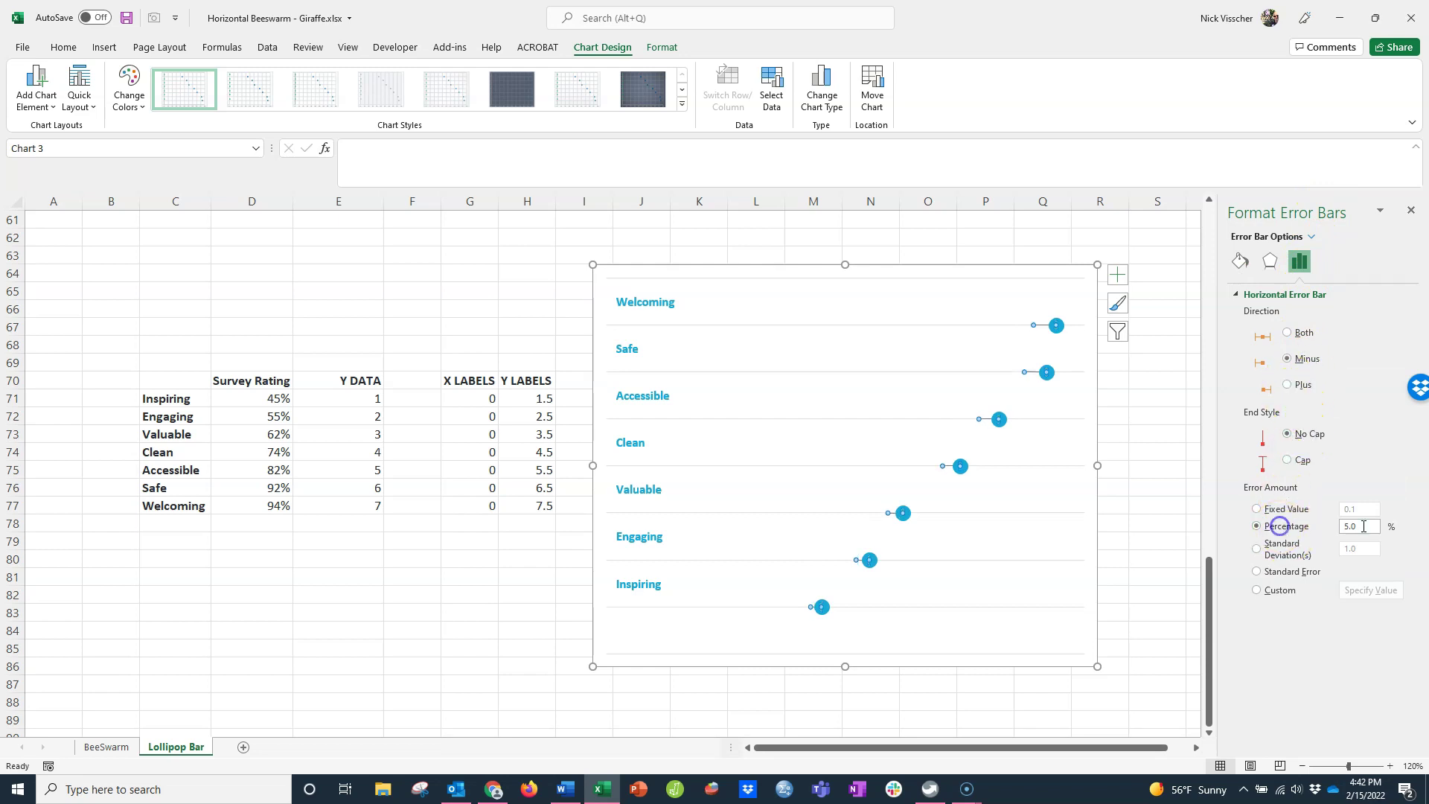
left_click_drag(1364, 526, 1306, 531)
type("100")
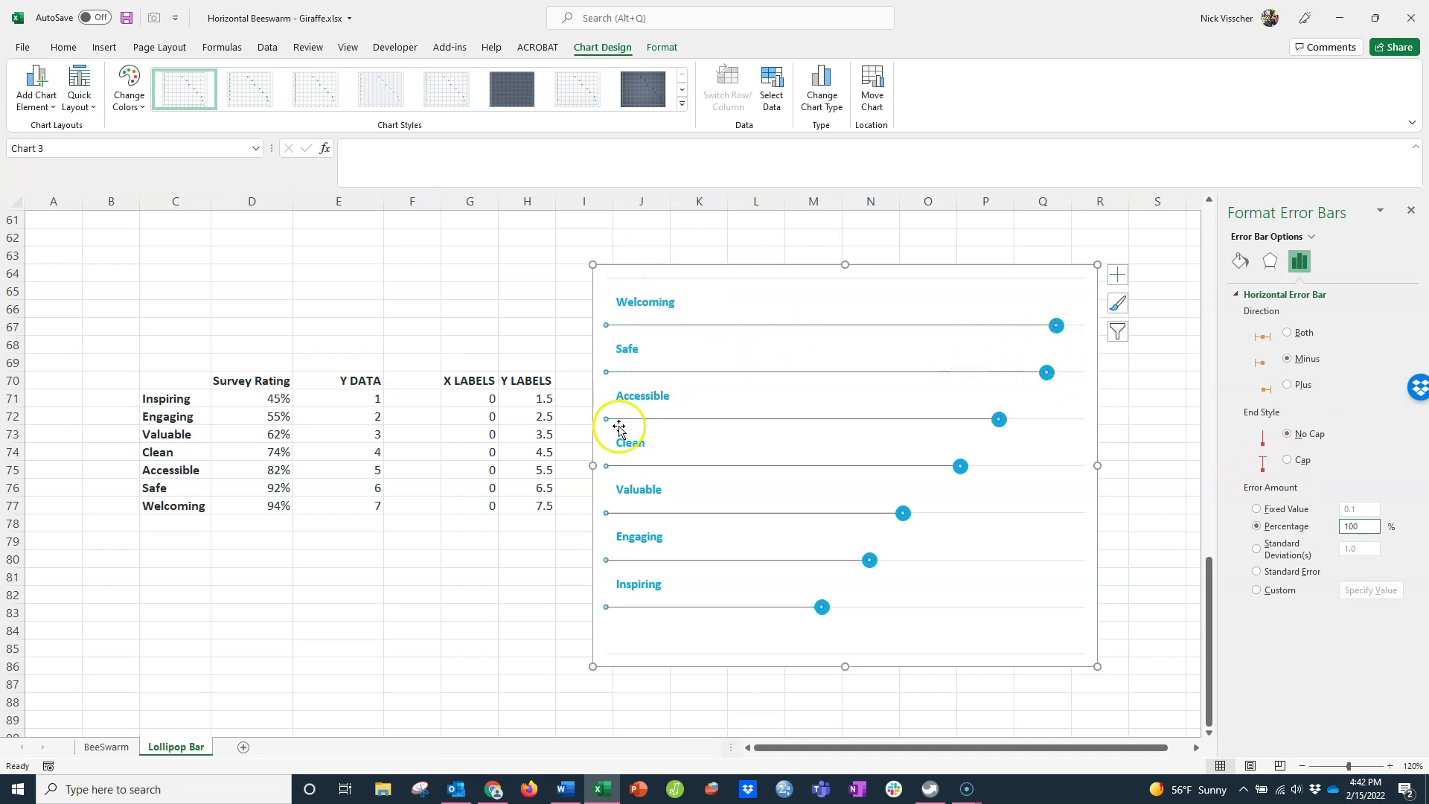
- Select the horizontal error-bar stems in the chart to format their line
left_click(1066, 420)
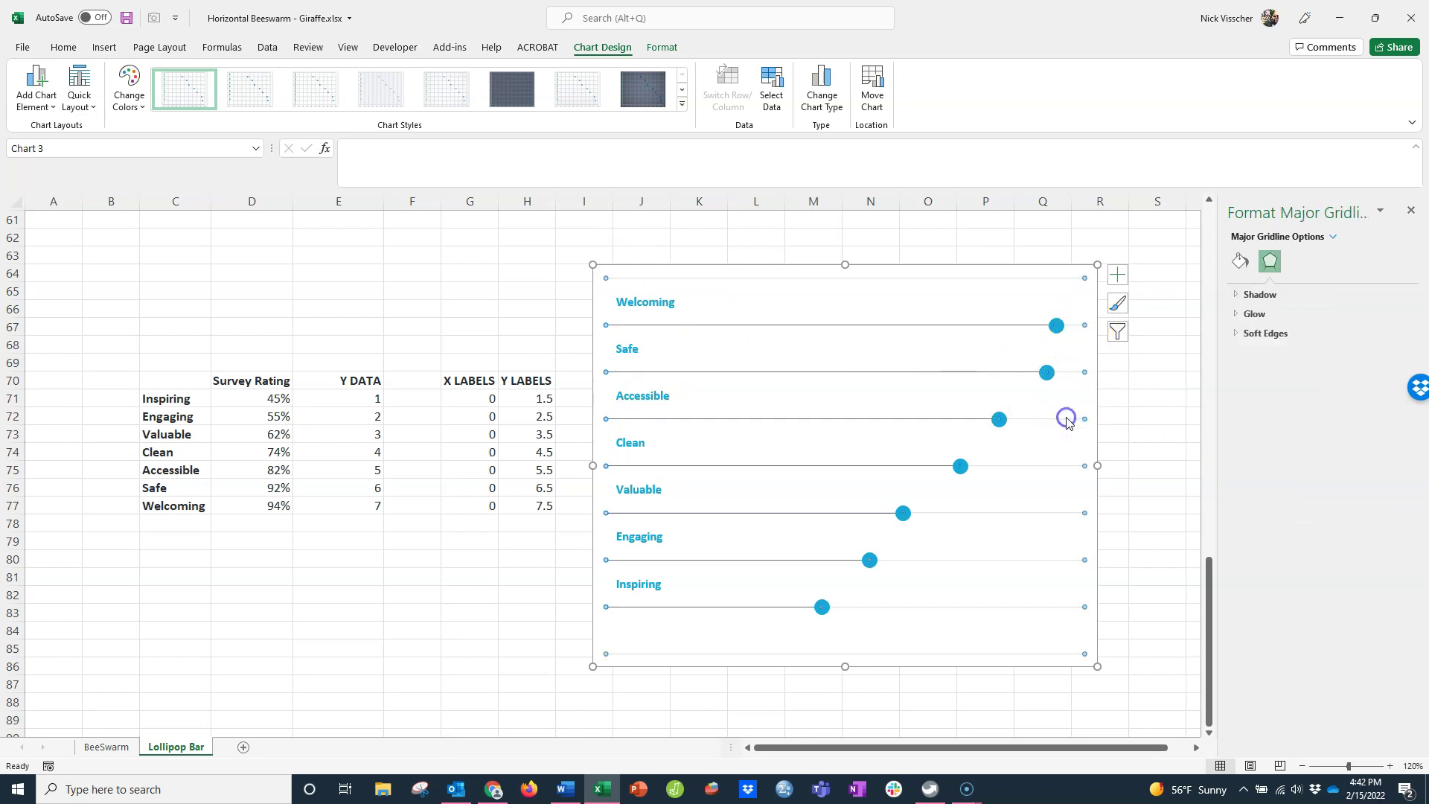
left_click(1067, 461)
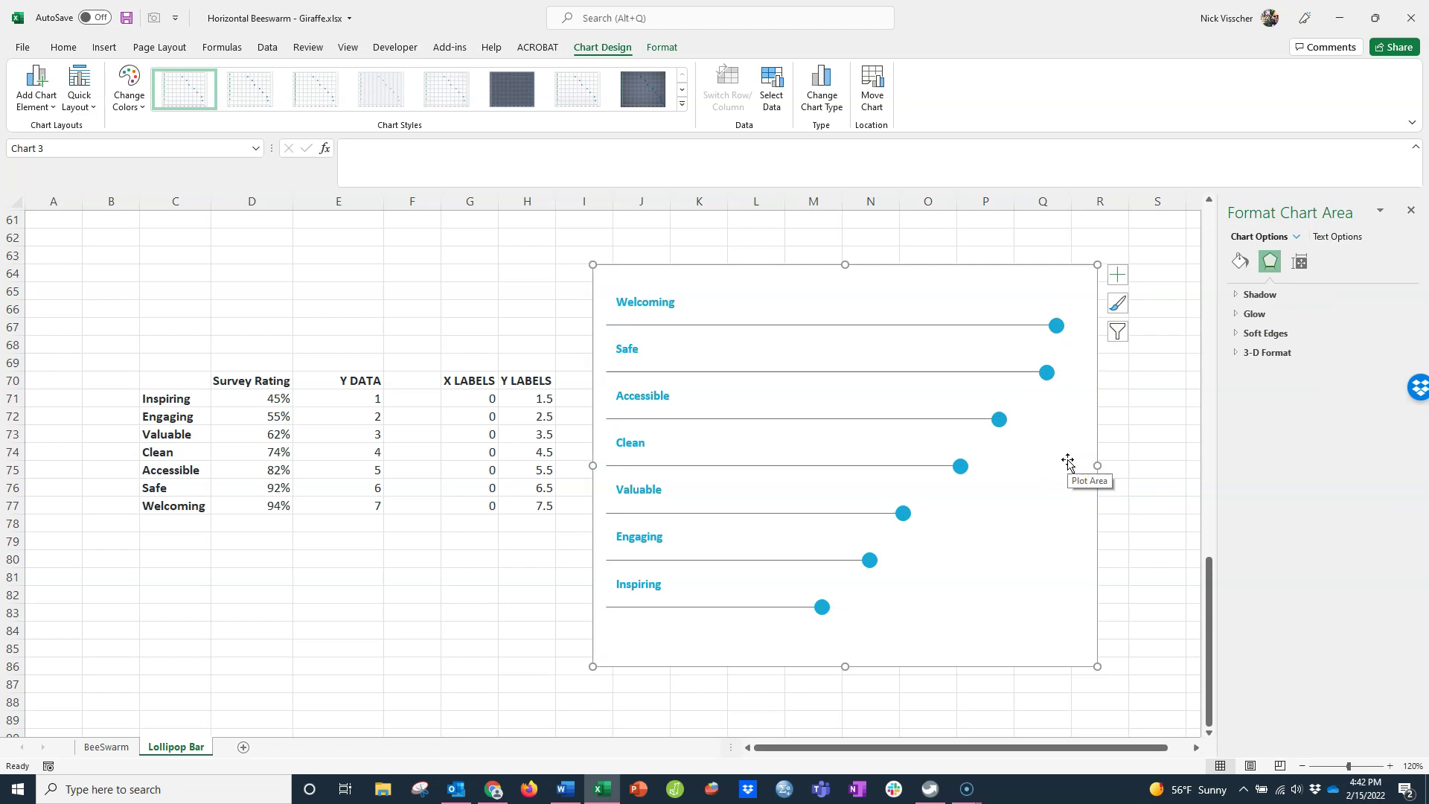
left_click(866, 335)
left_click(855, 326)
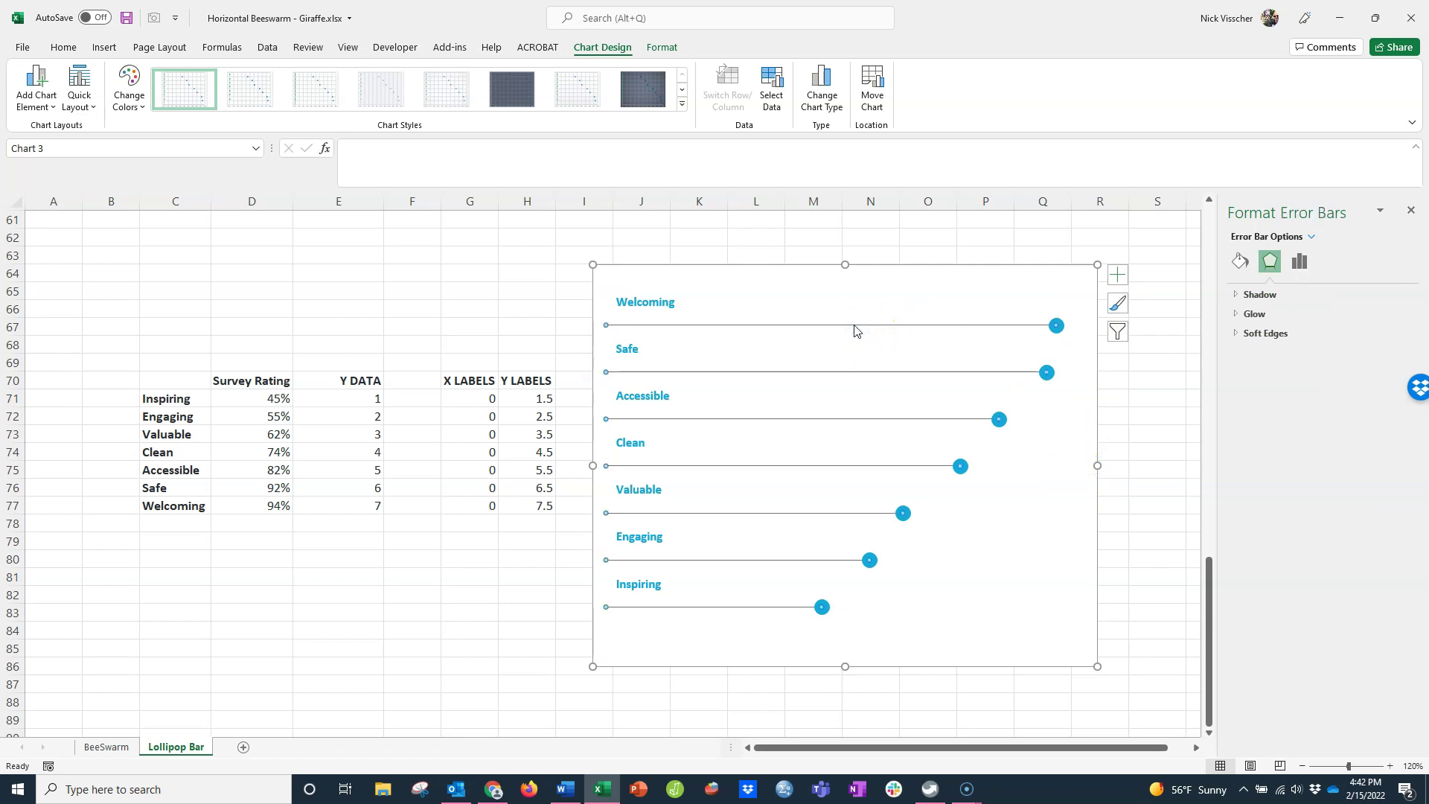
- Colour the stem lines teal and set their width to 3 pt
left_click(1241, 263)
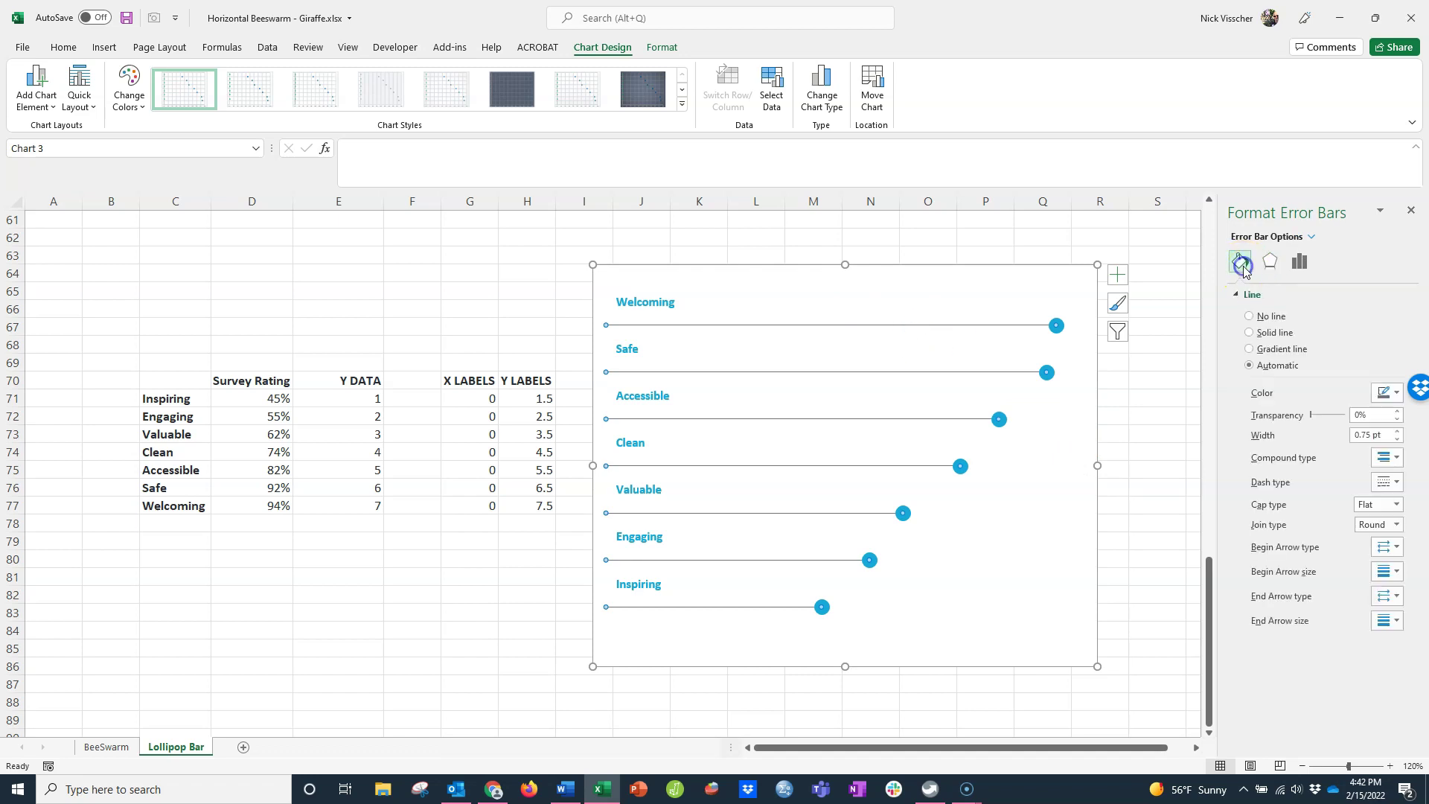
left_click(1384, 393)
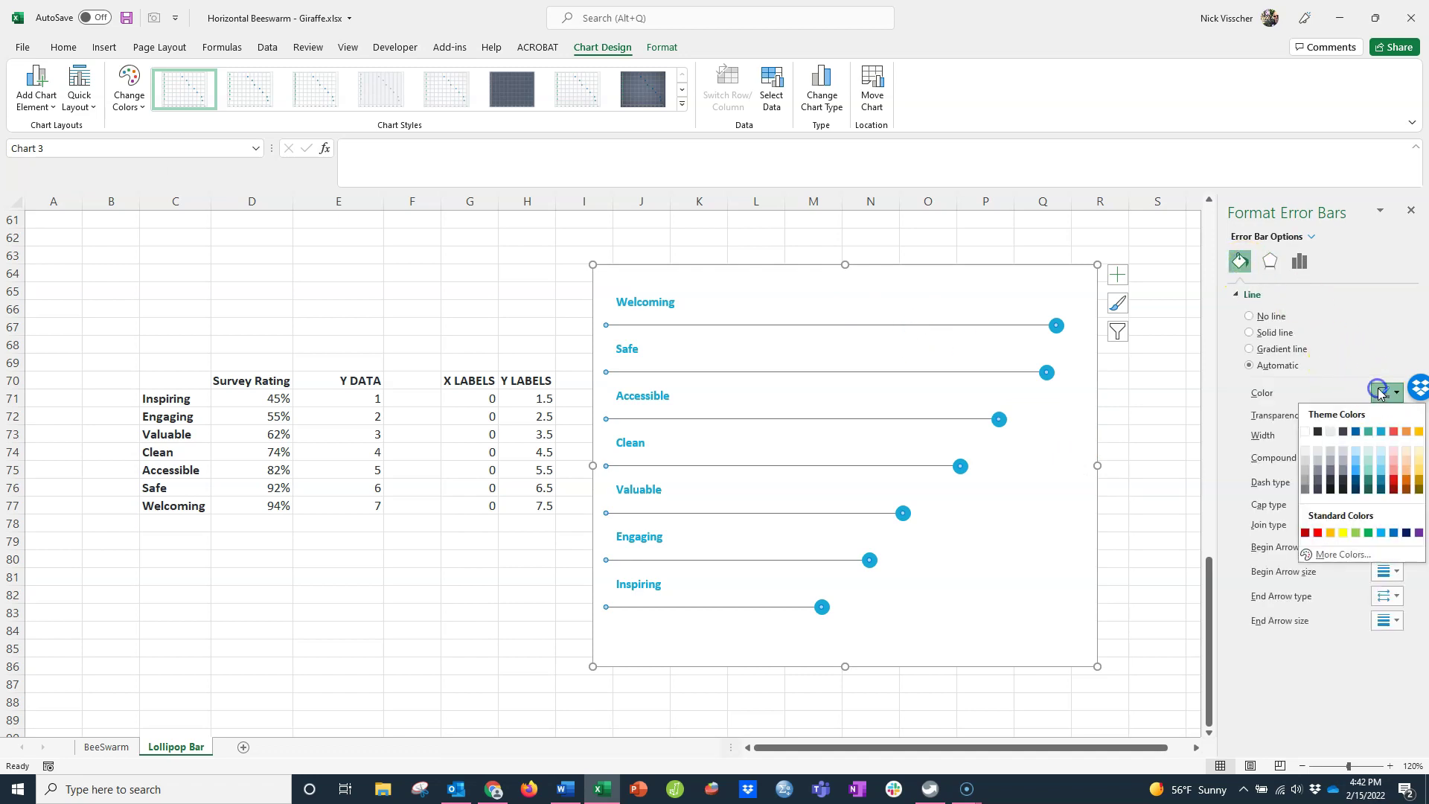
left_click(1374, 433)
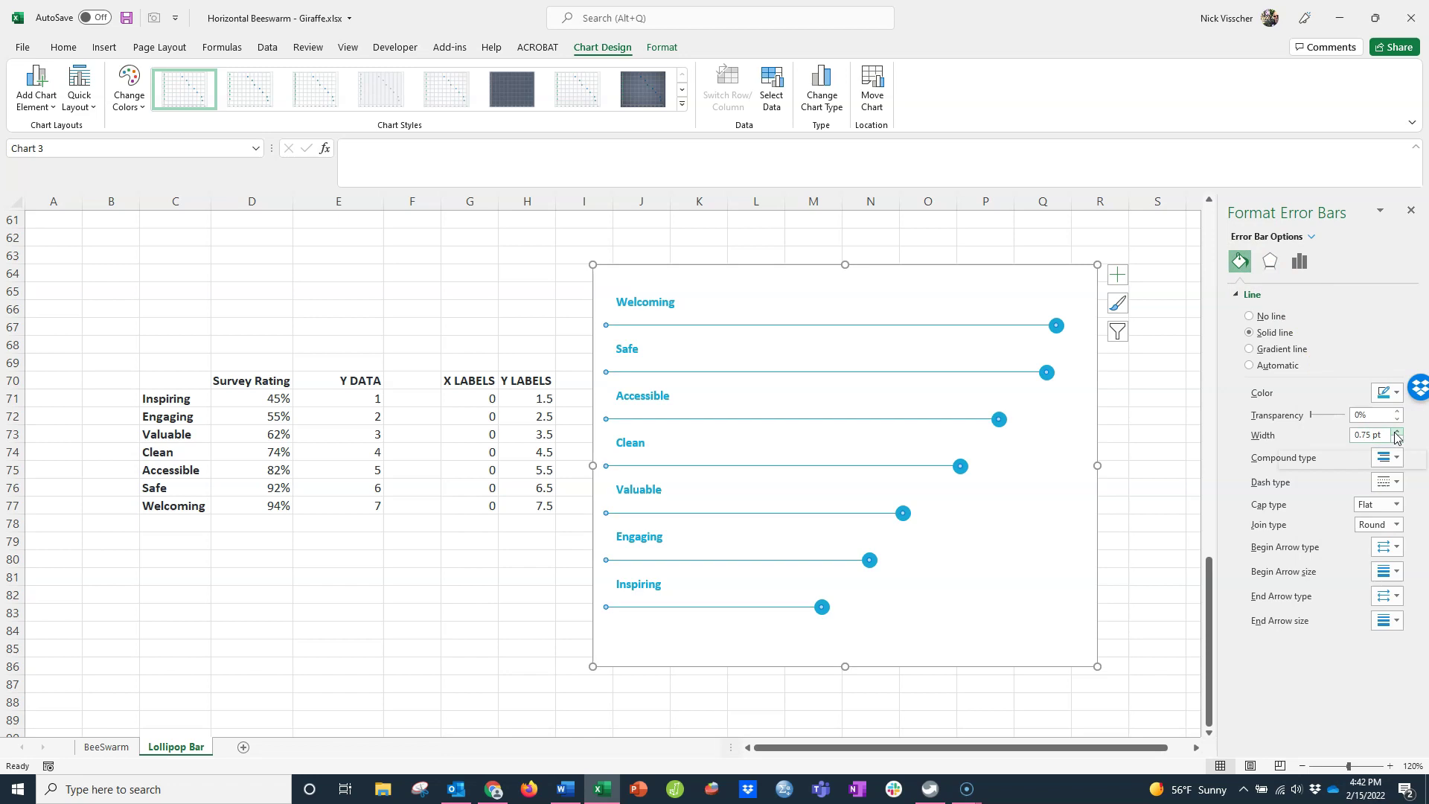
left_click(1396, 432)
left_click(1396, 432)
left_click(1396, 431)
left_click(1396, 432)
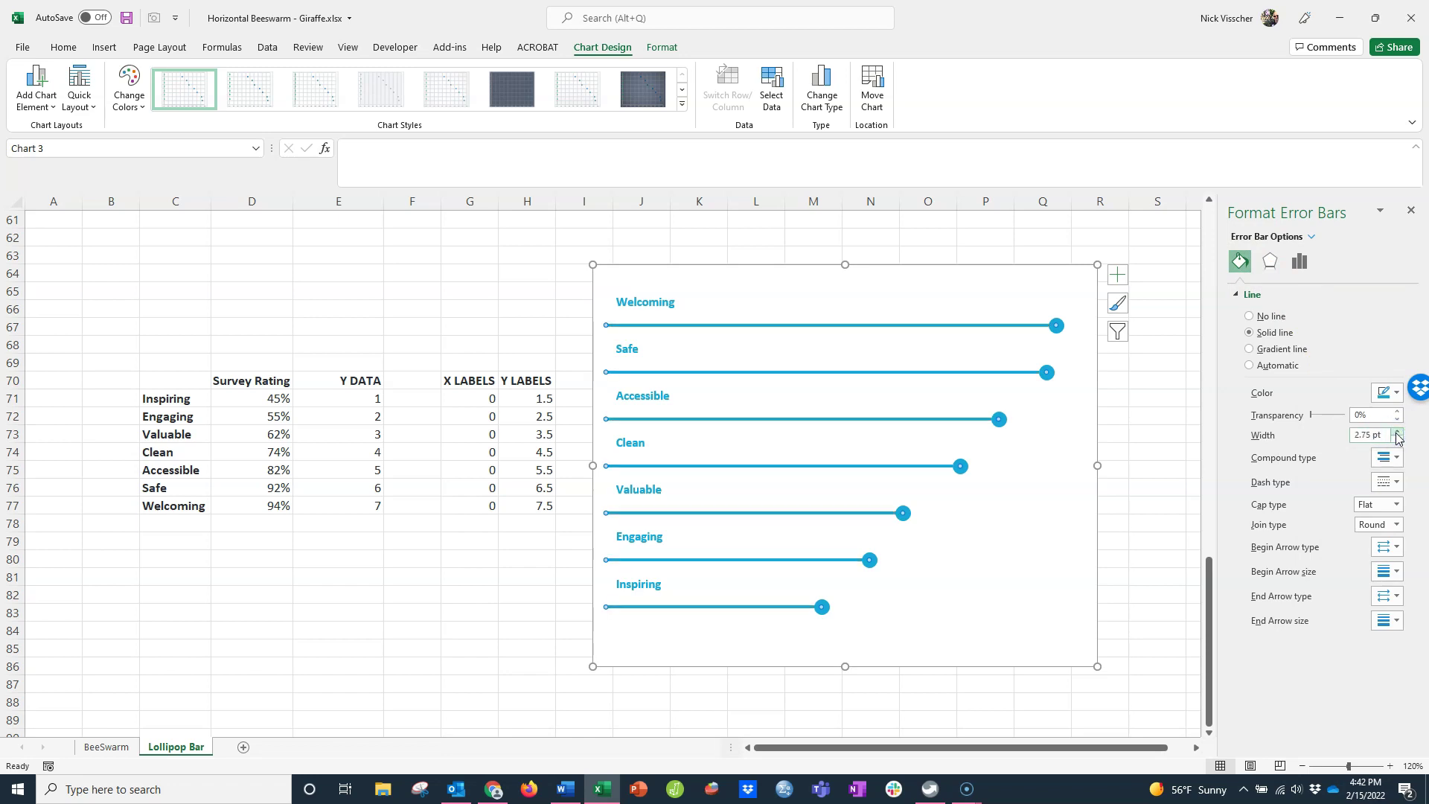
left_click(1396, 432)
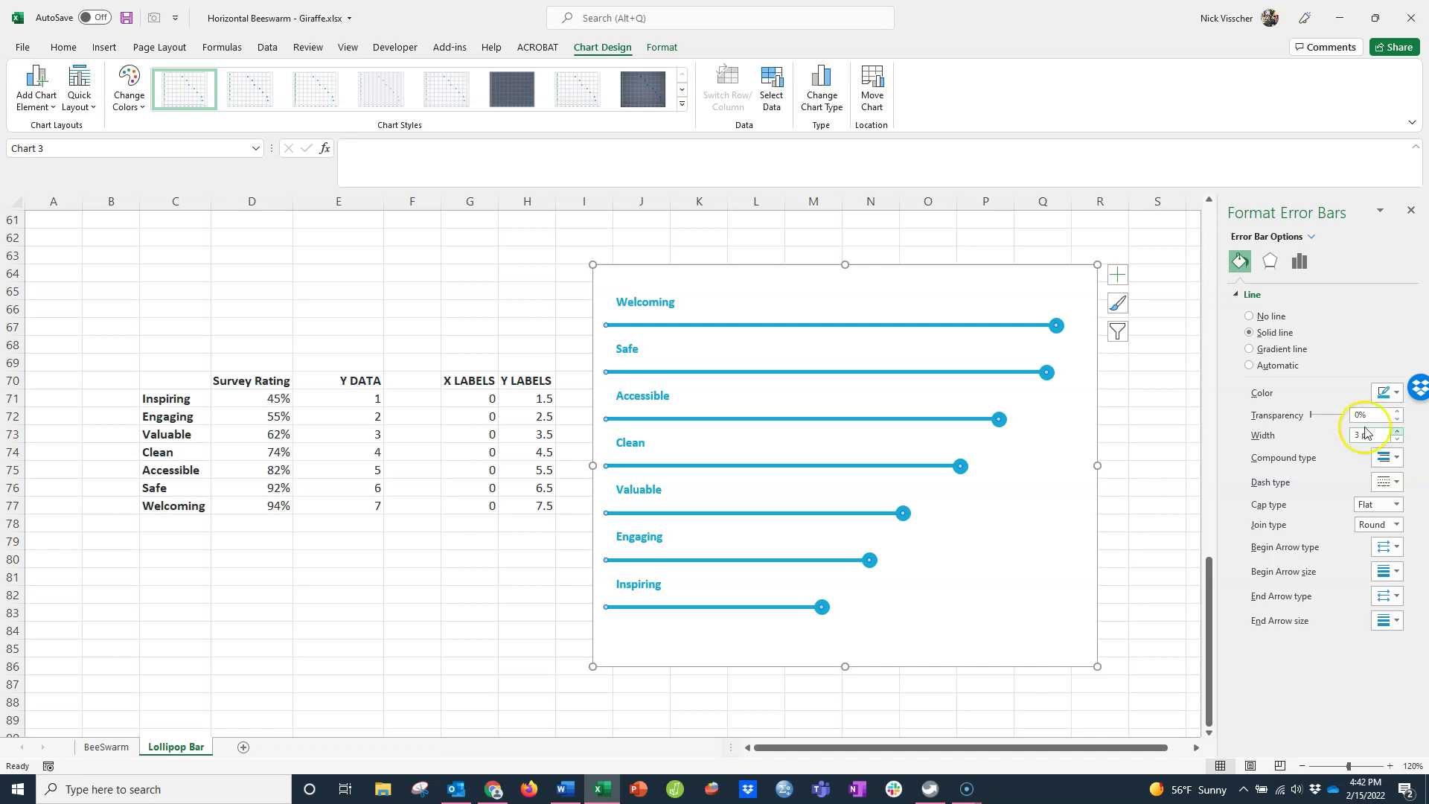
left_click(1164, 434)
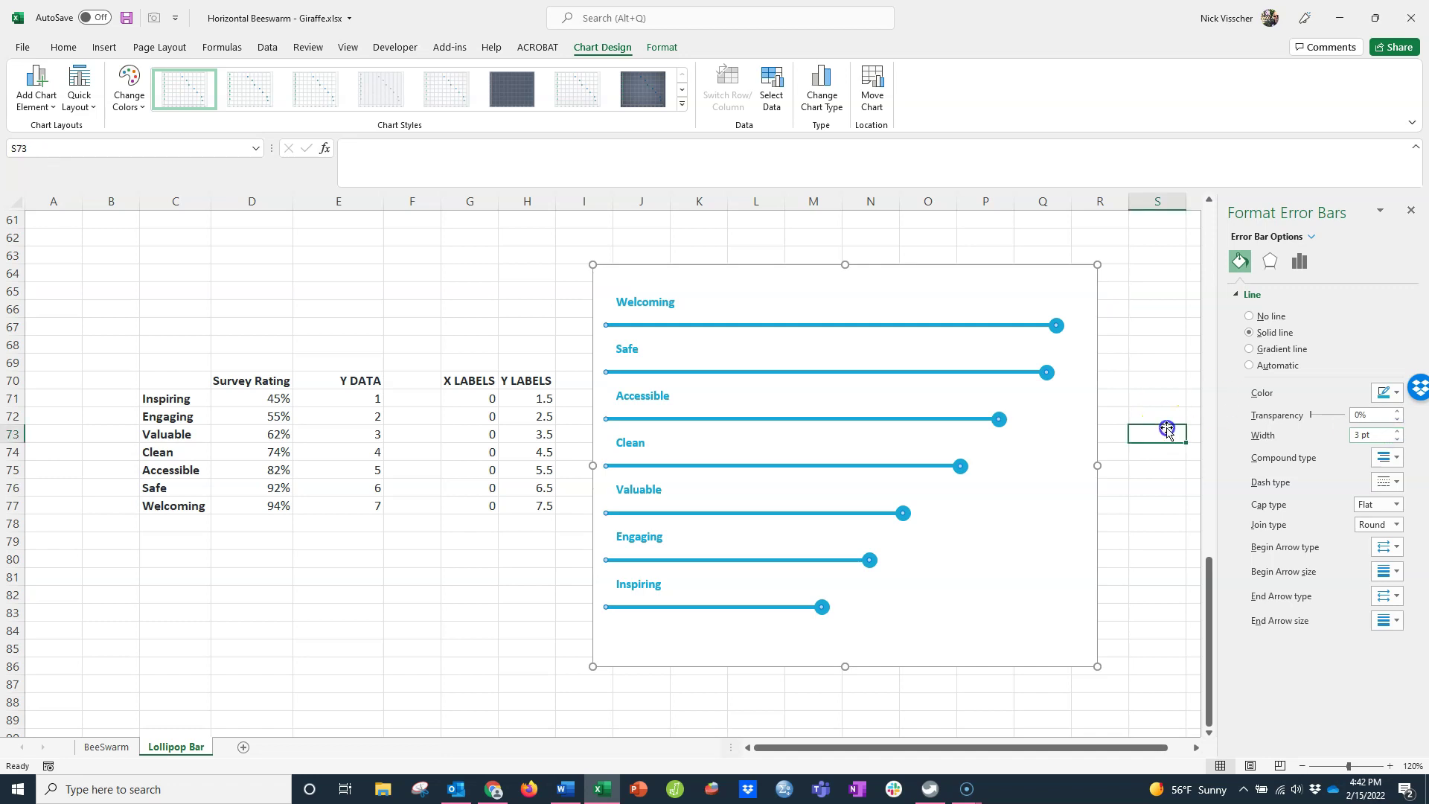
- Add data labels to the dot series and select them
left_click(1057, 328)
right_click(1057, 327)
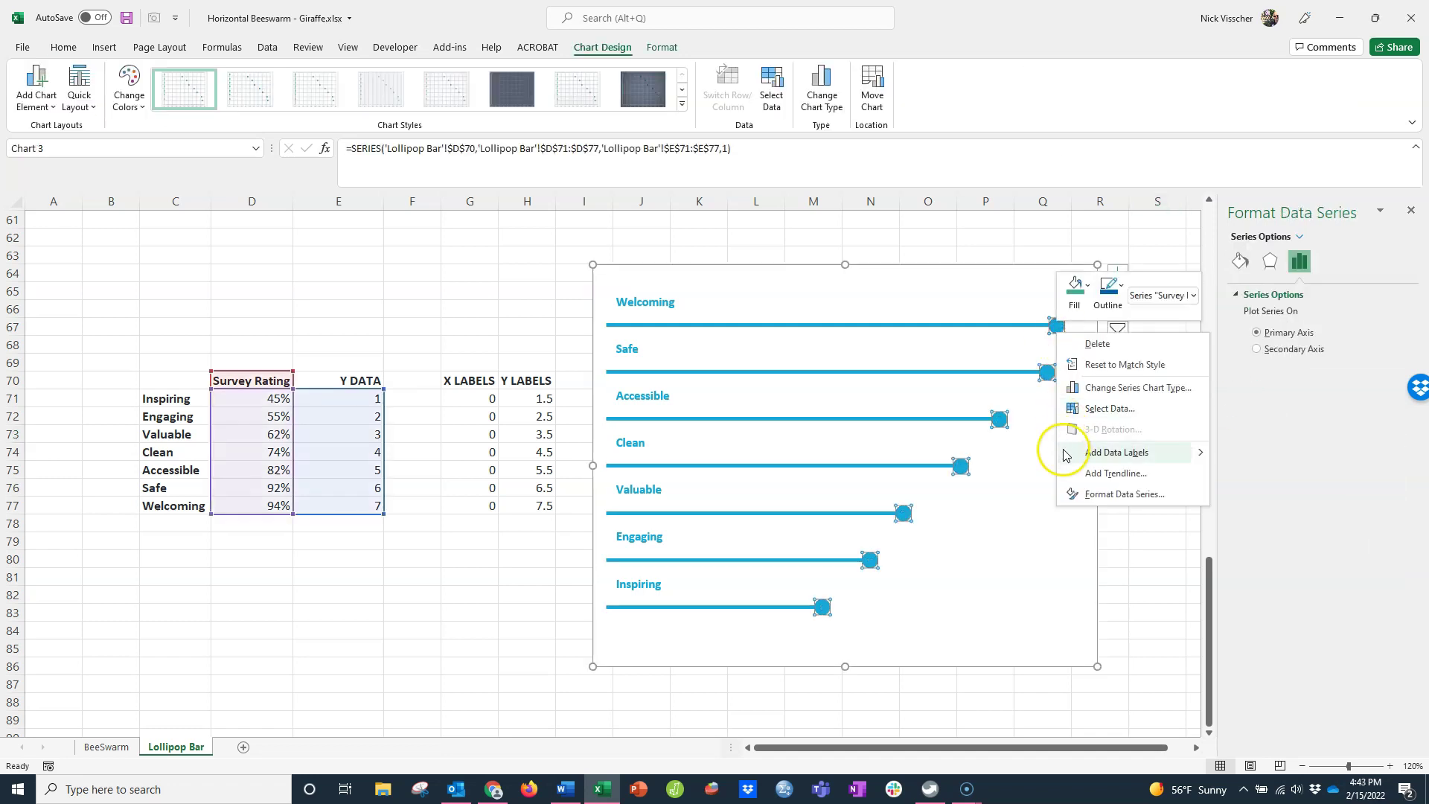
left_click(1063, 452)
left_click(1073, 326)
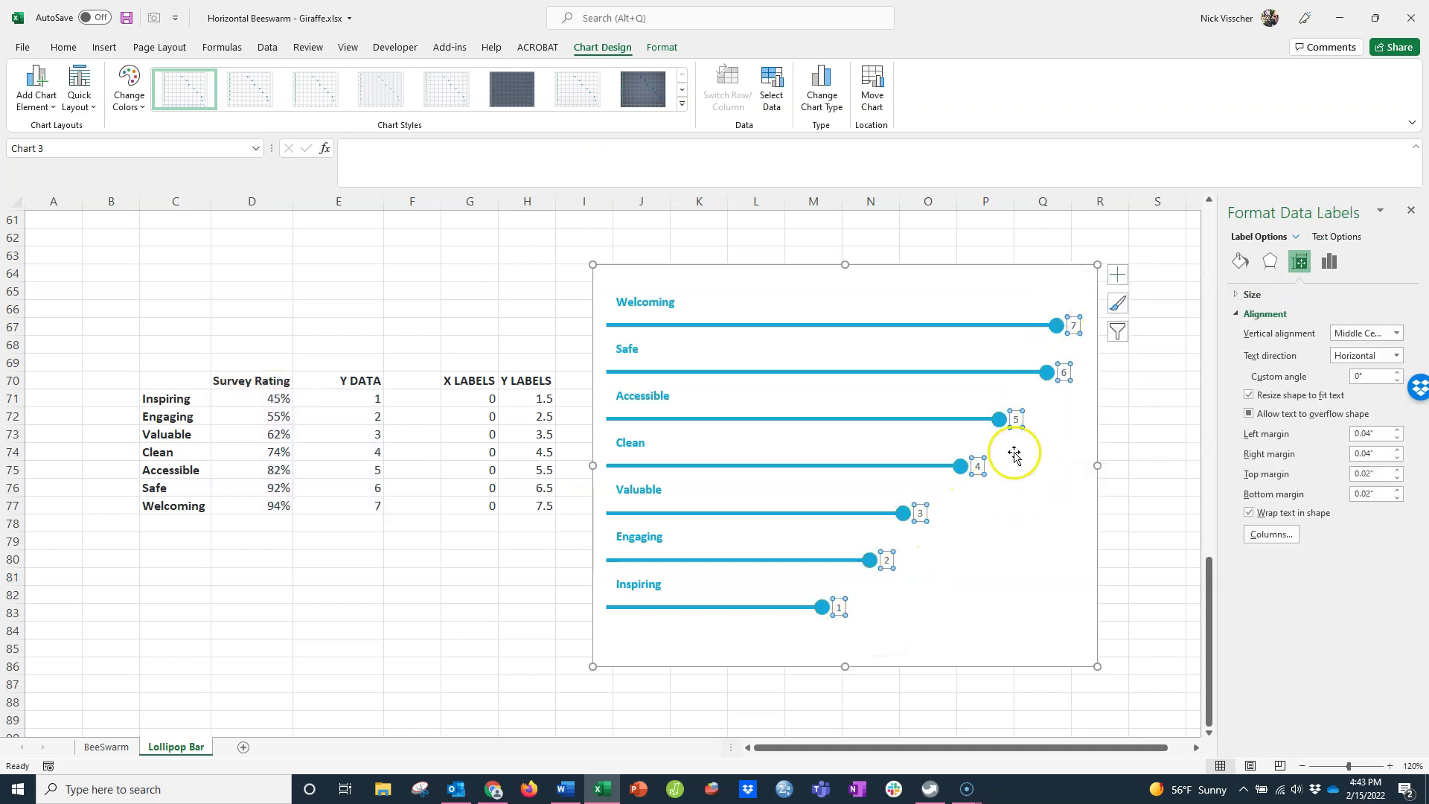
- Make the labels show X Value instead of Y Value
left_click(1331, 263)
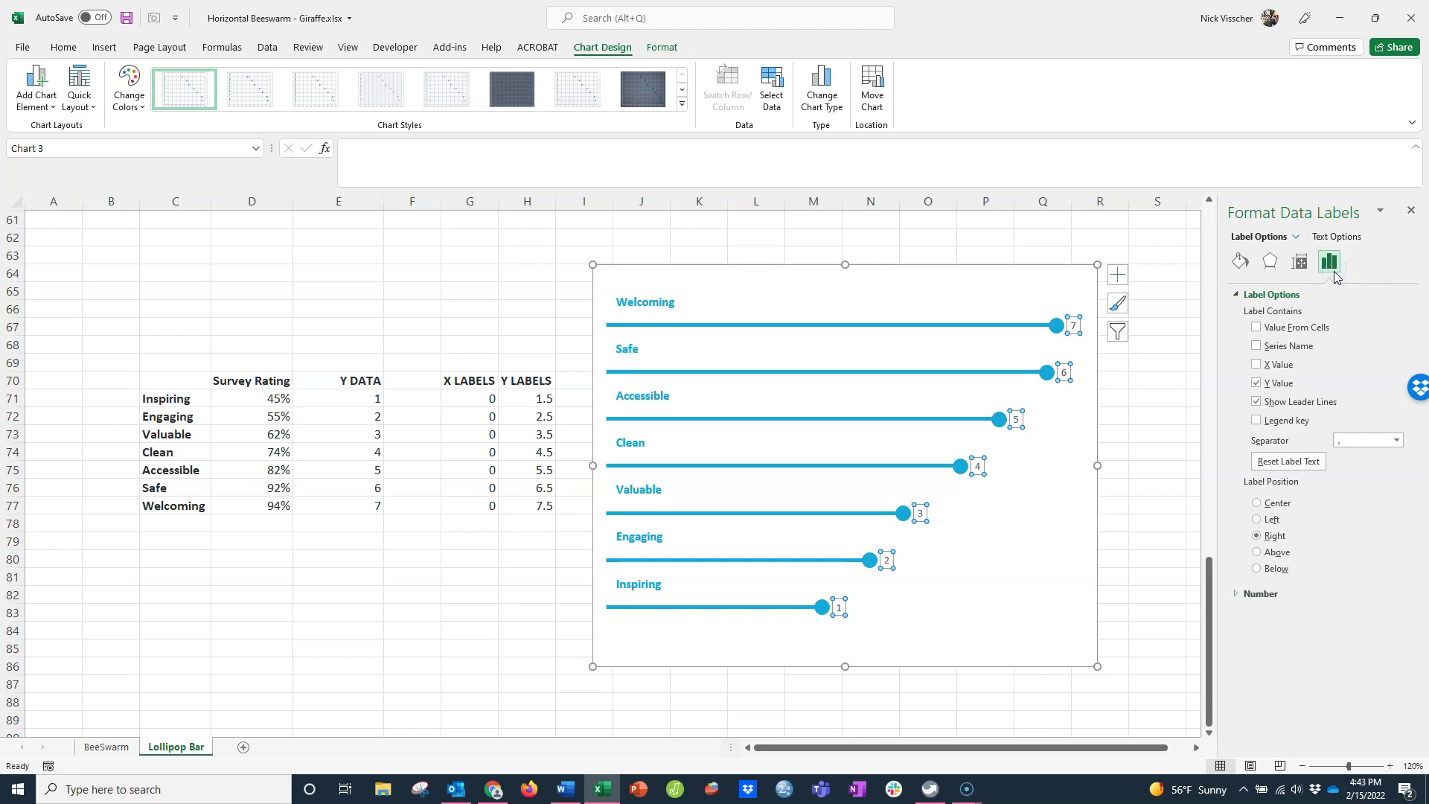
left_click(1281, 383)
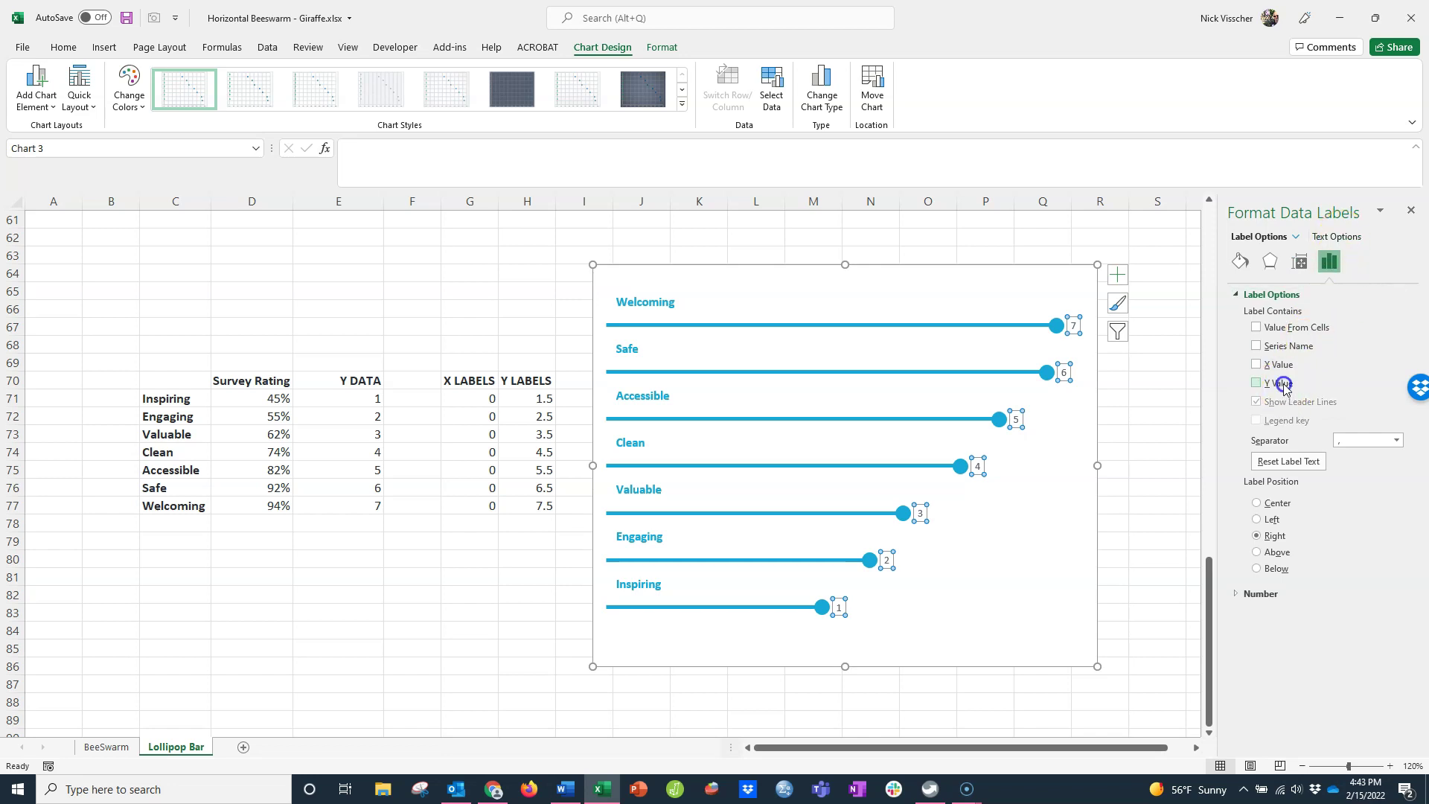
left_click(1279, 365)
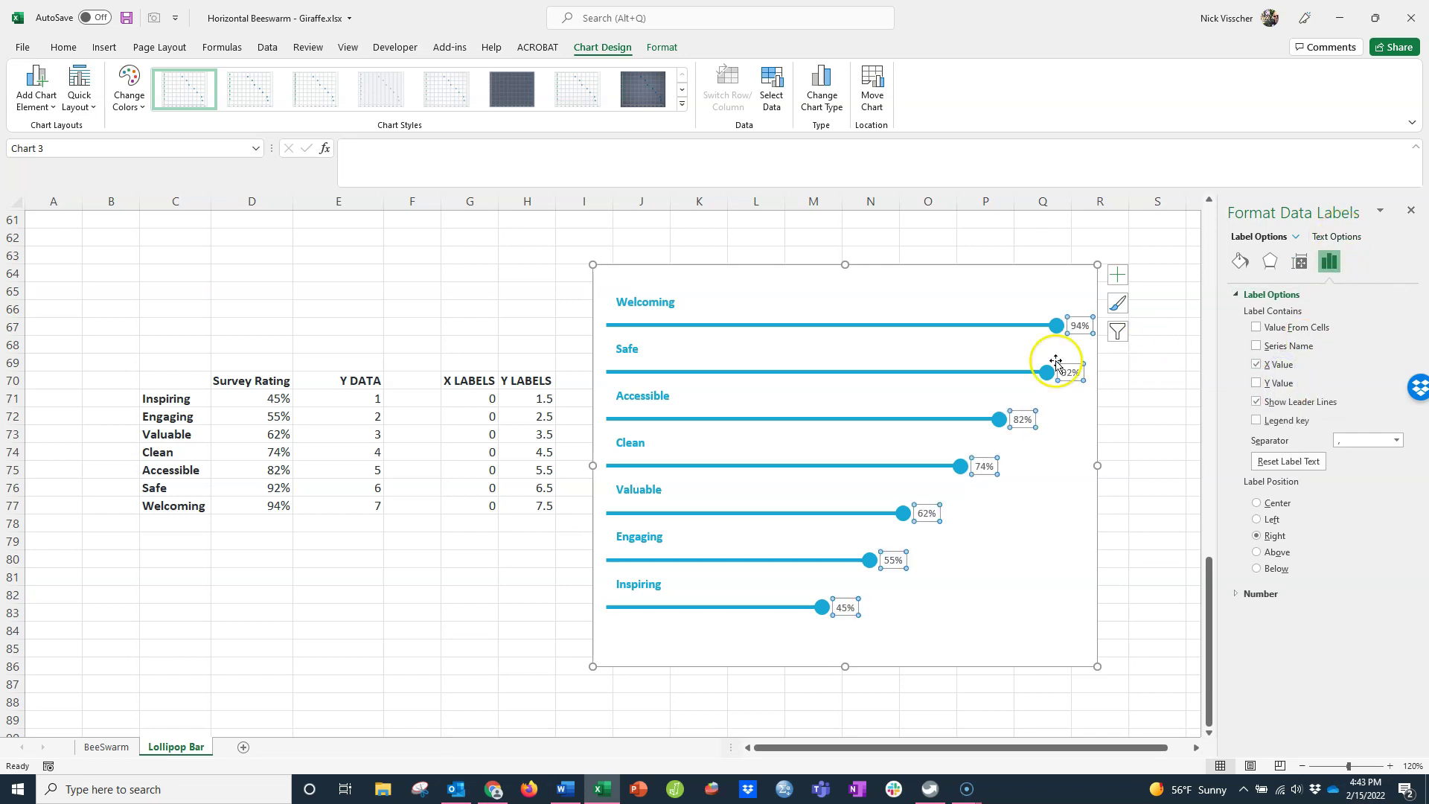
- Make the percentage labels bold and enlarge their font to 10 pt
left_click(63, 47)
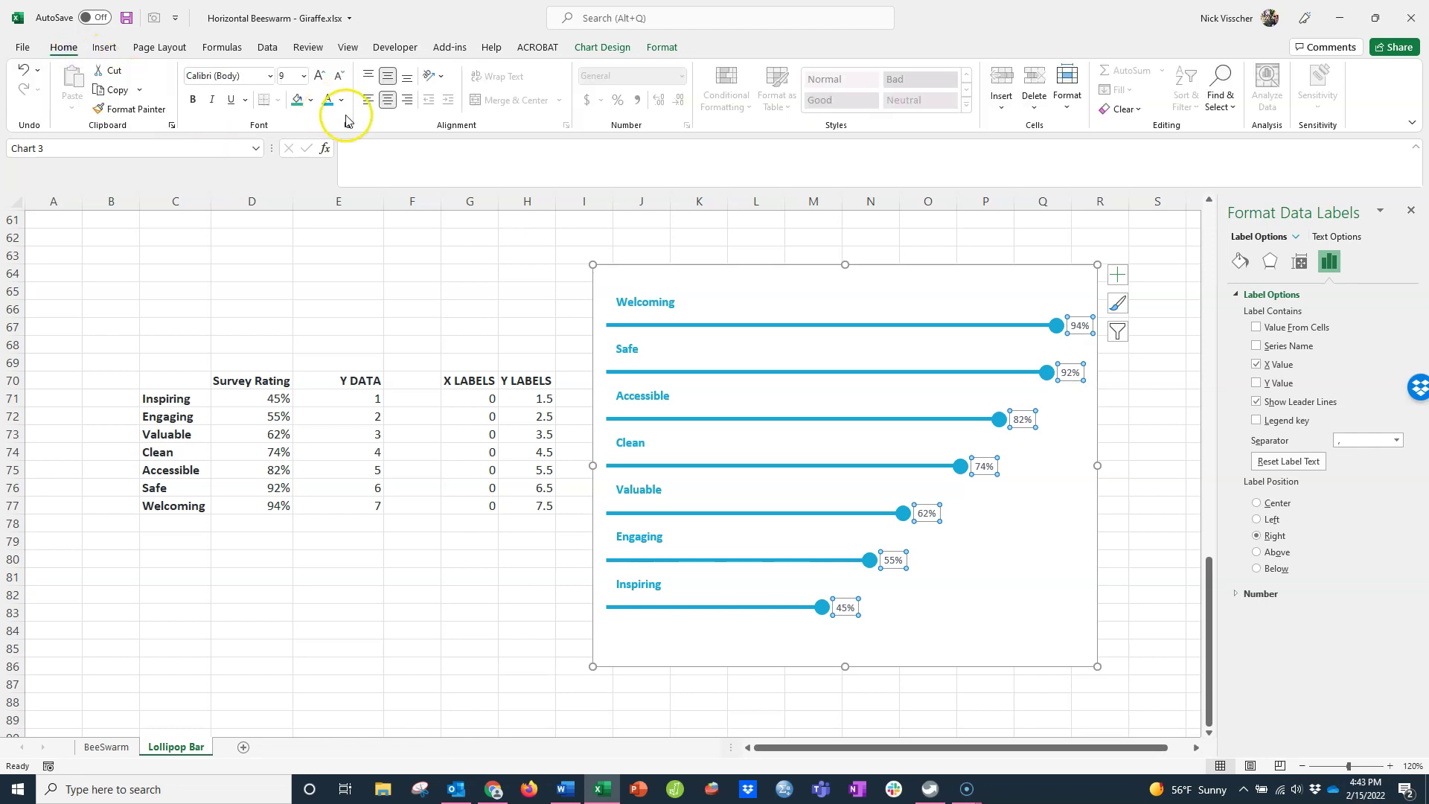
left_click(193, 101)
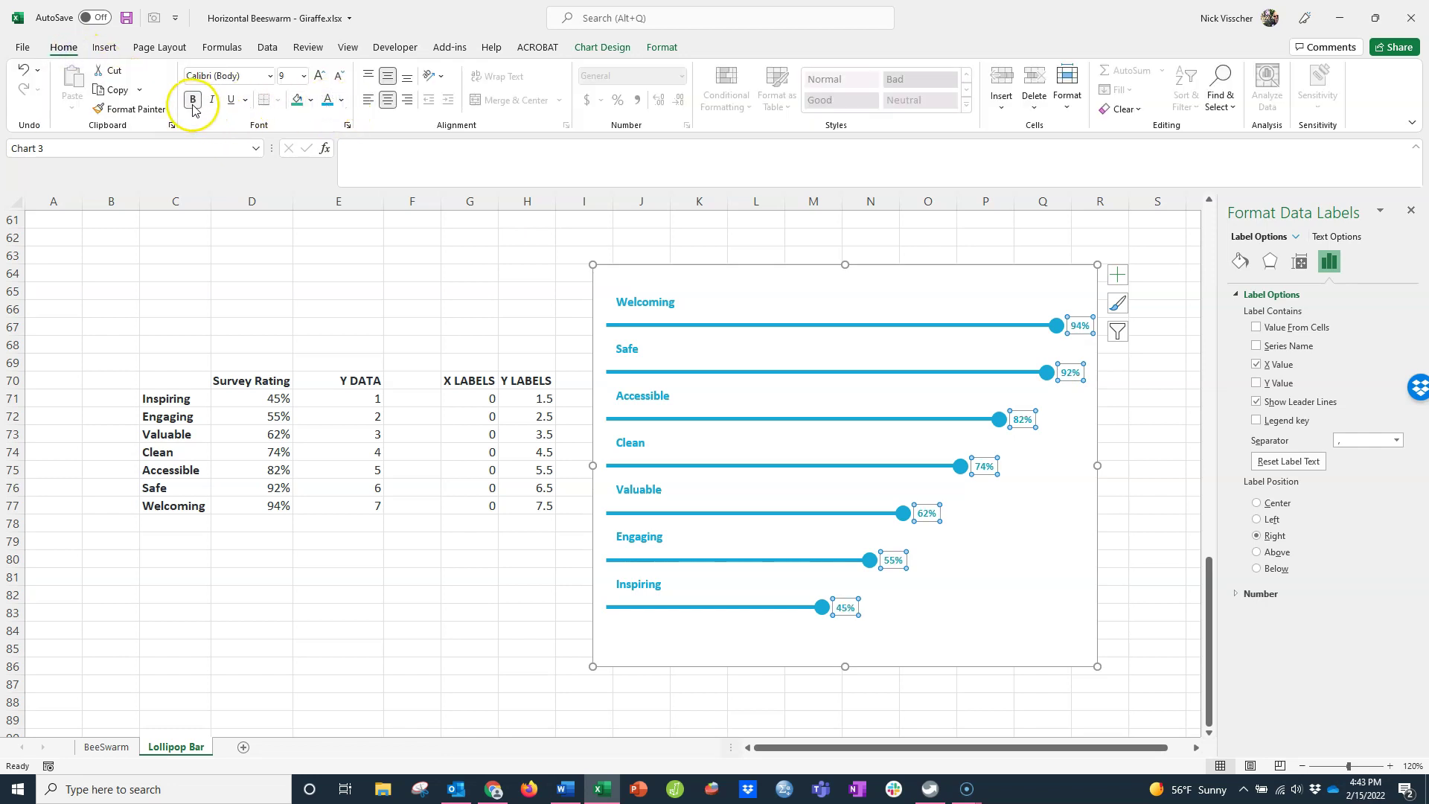
left_click(319, 77)
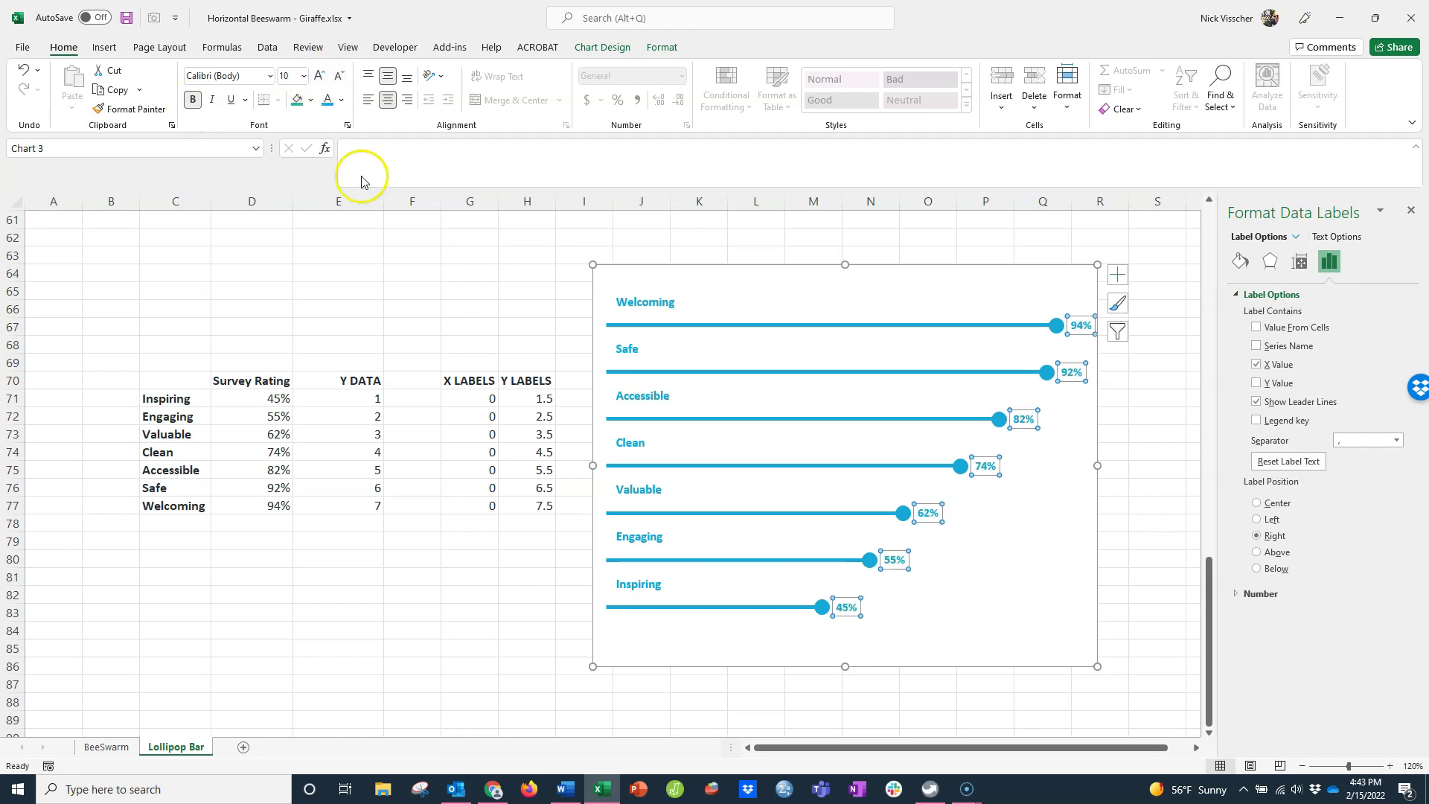
left_click(462, 661)
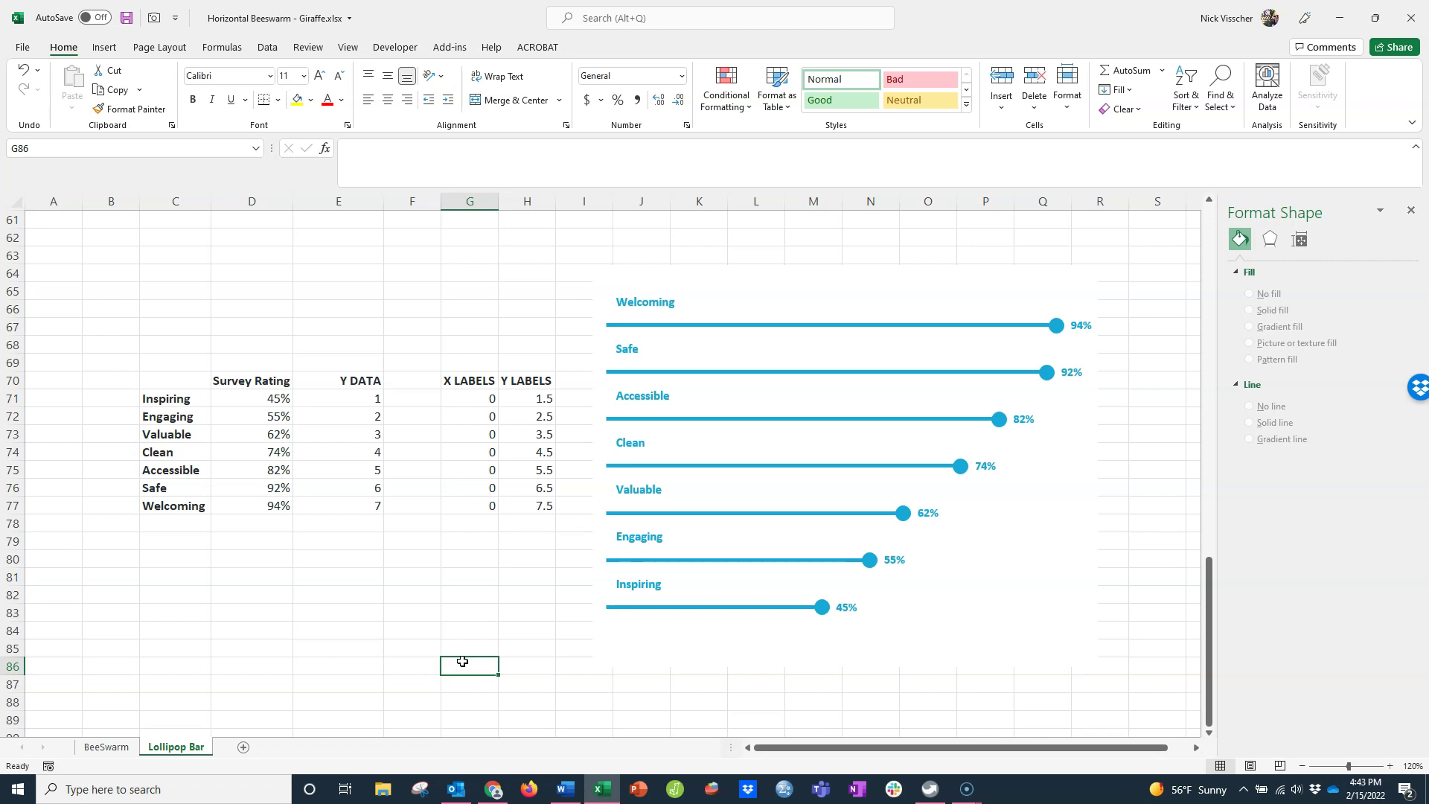
- Drag the plot area's left edge slightly right, away from the chart border
left_click(629, 303)
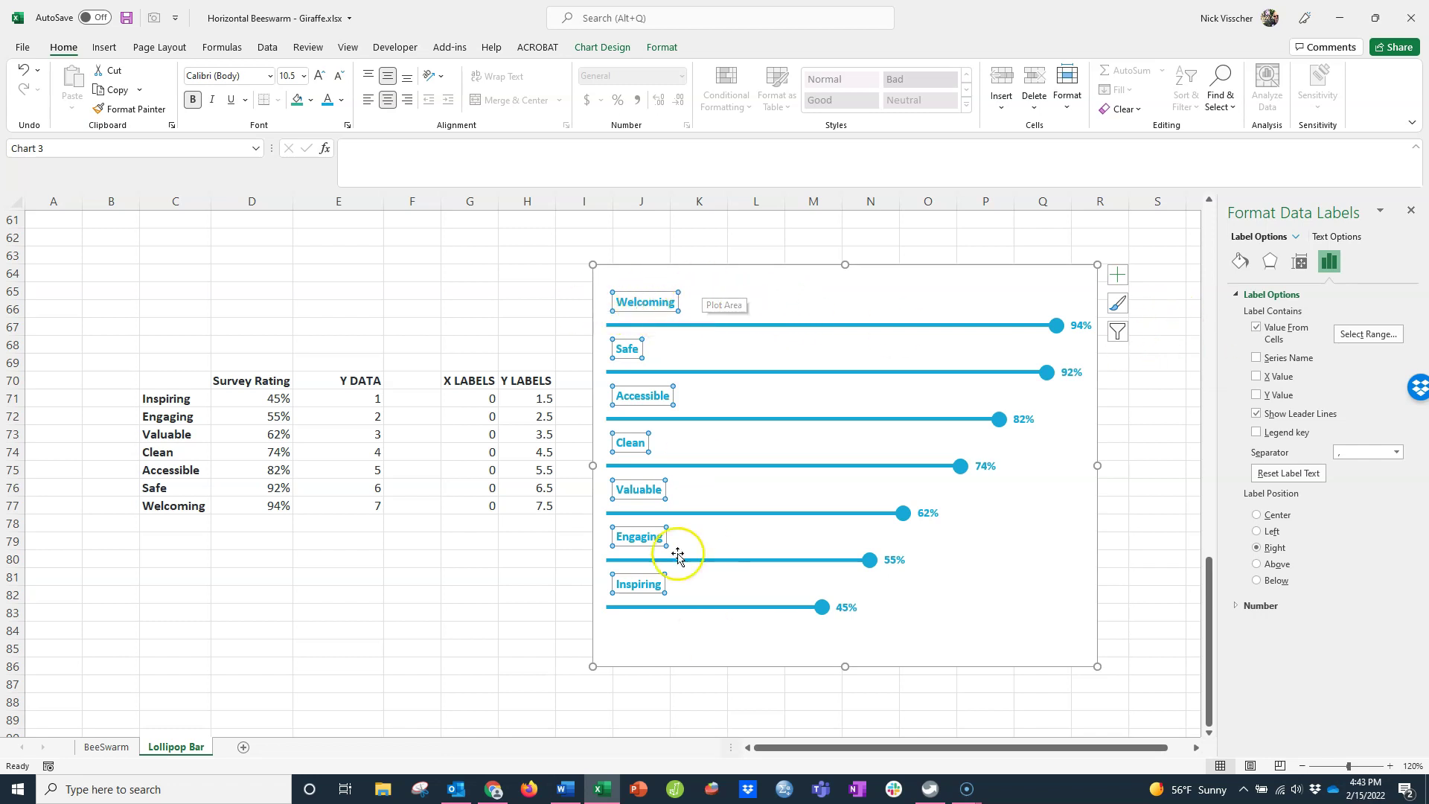
left_click(687, 450)
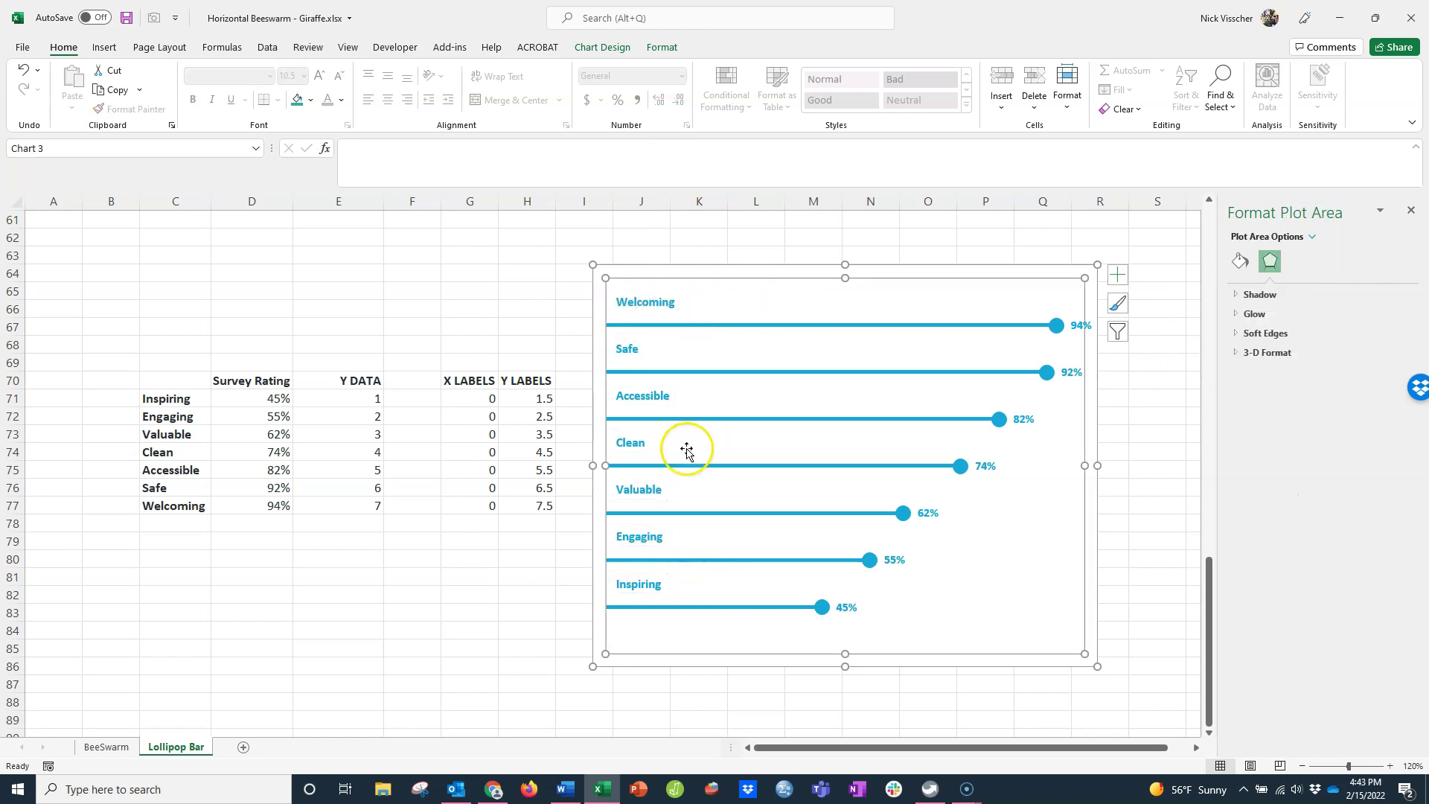
left_click_drag(605, 465, 624, 465)
left_click(664, 305)
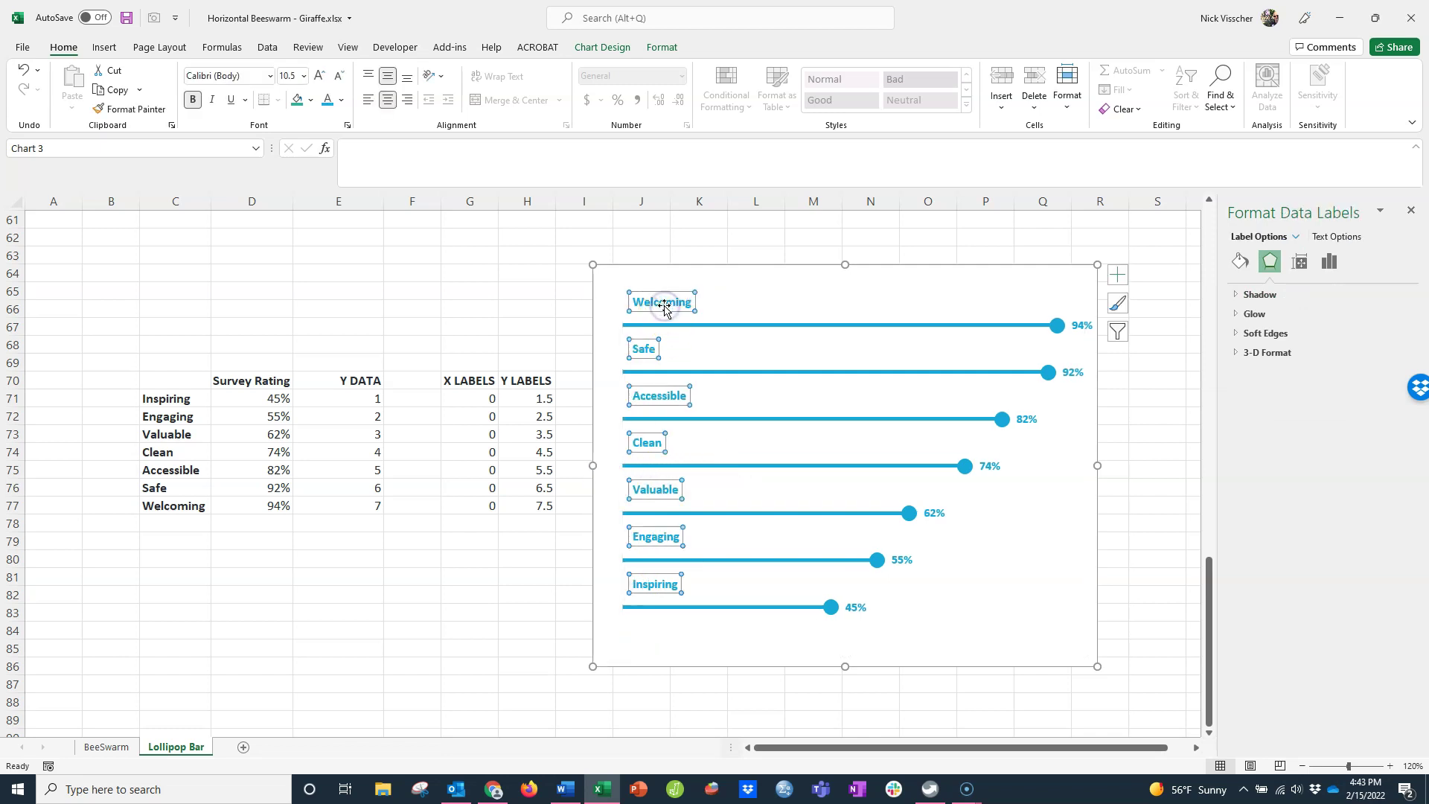
- Try Center label position for the category labels, then return them to Right
left_click(1329, 261)
left_click(1273, 295)
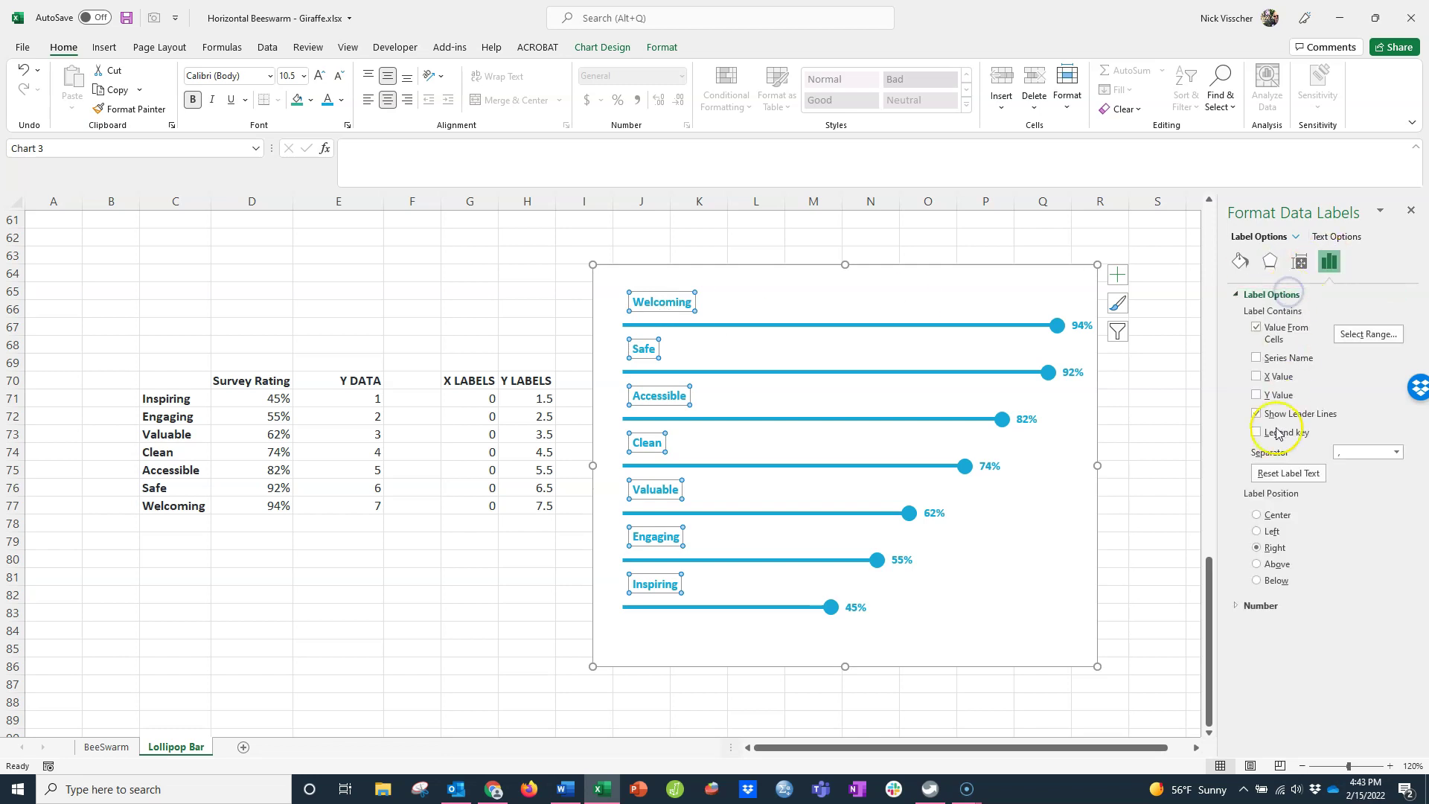
left_click(1278, 515)
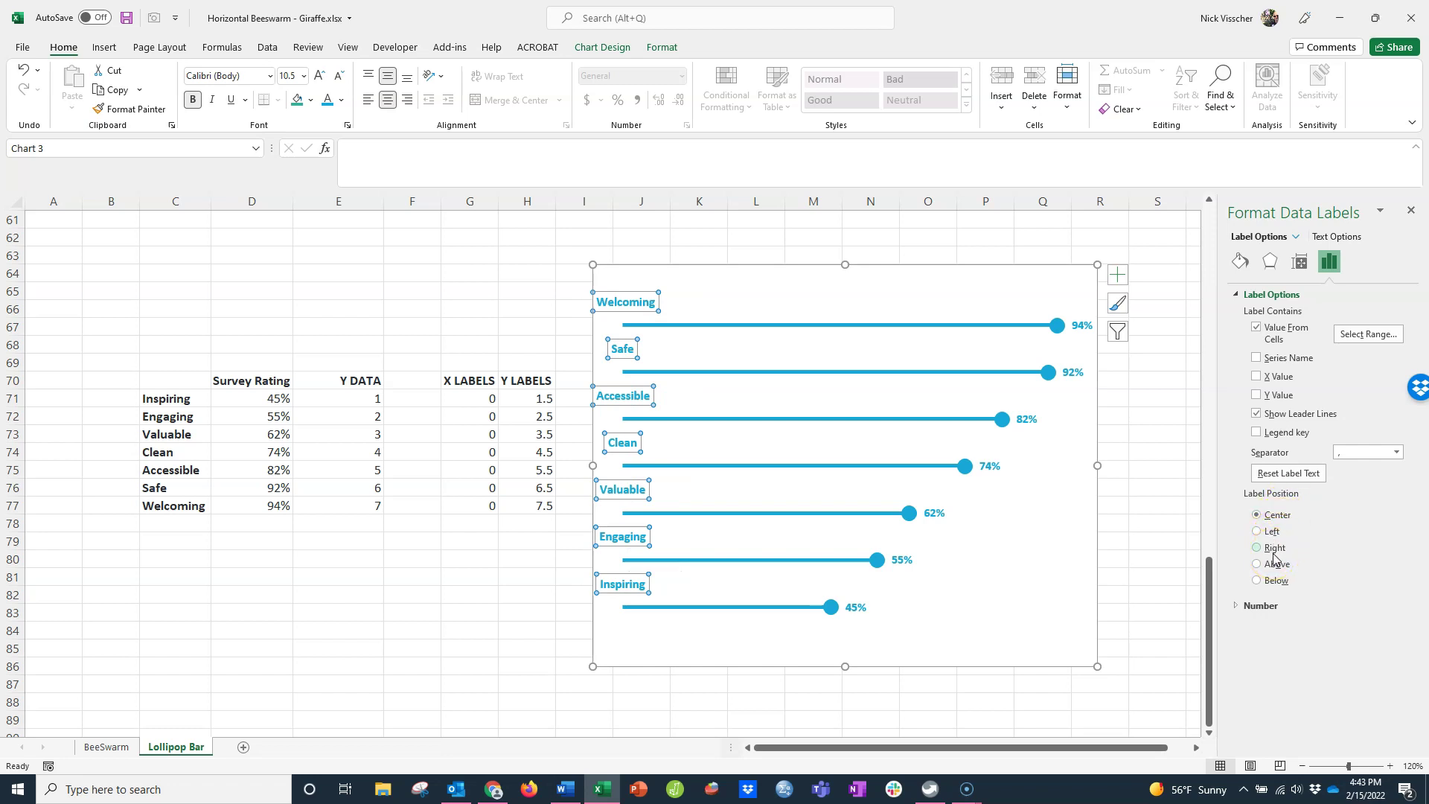
left_click(1274, 550)
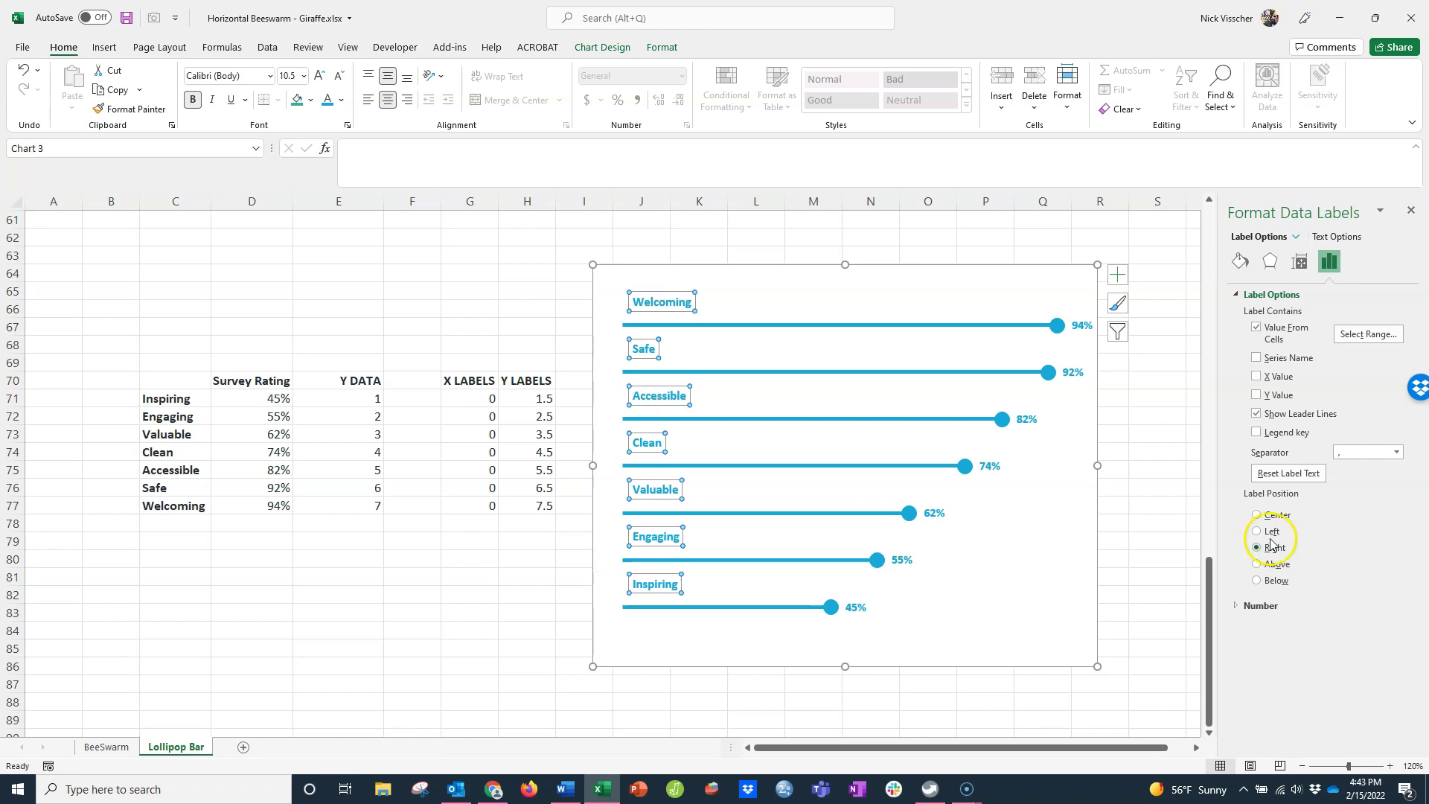
- Set the category labels' left margin to 0" and right margin to 0.2"
left_click(1302, 263)
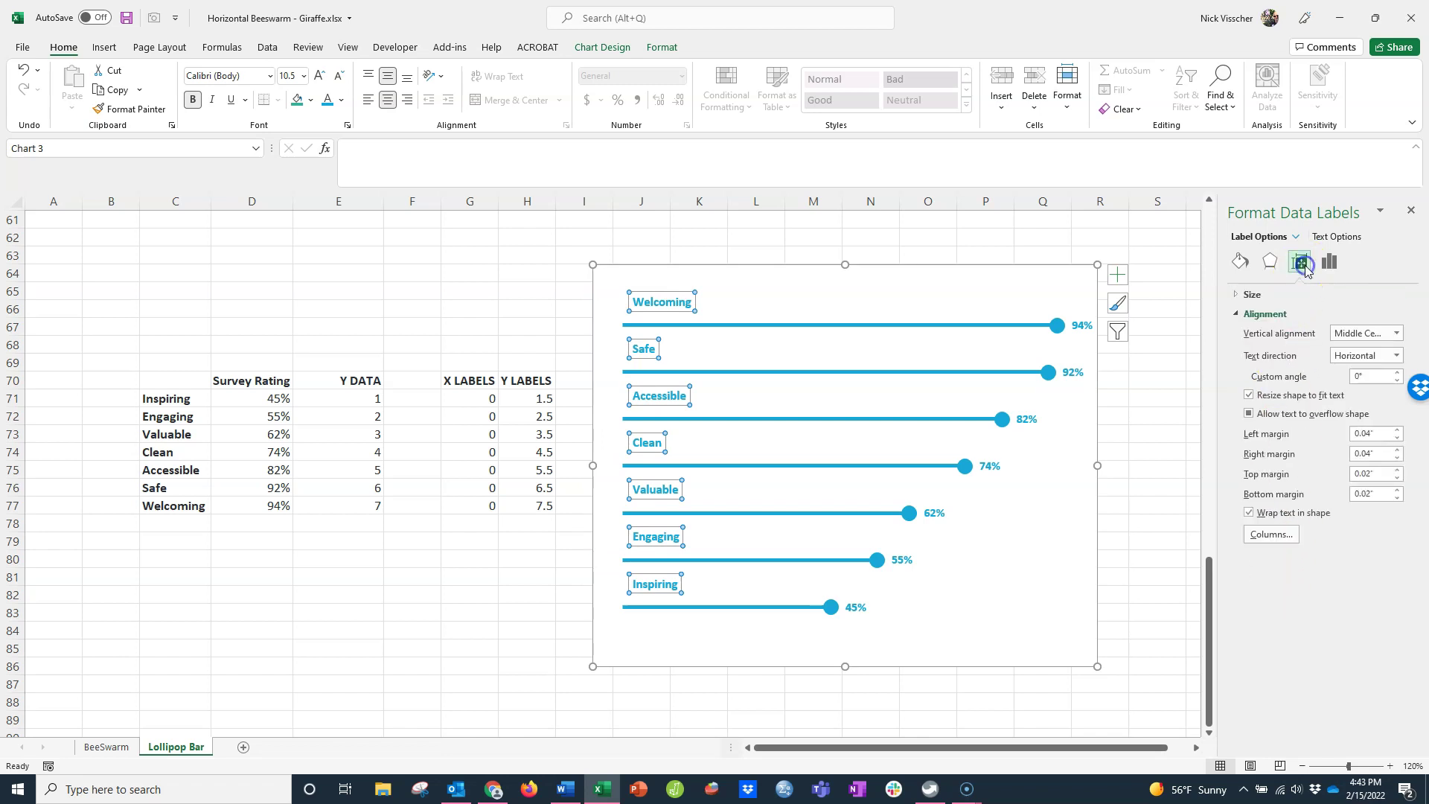
left_click(1398, 451)
left_click(1398, 450)
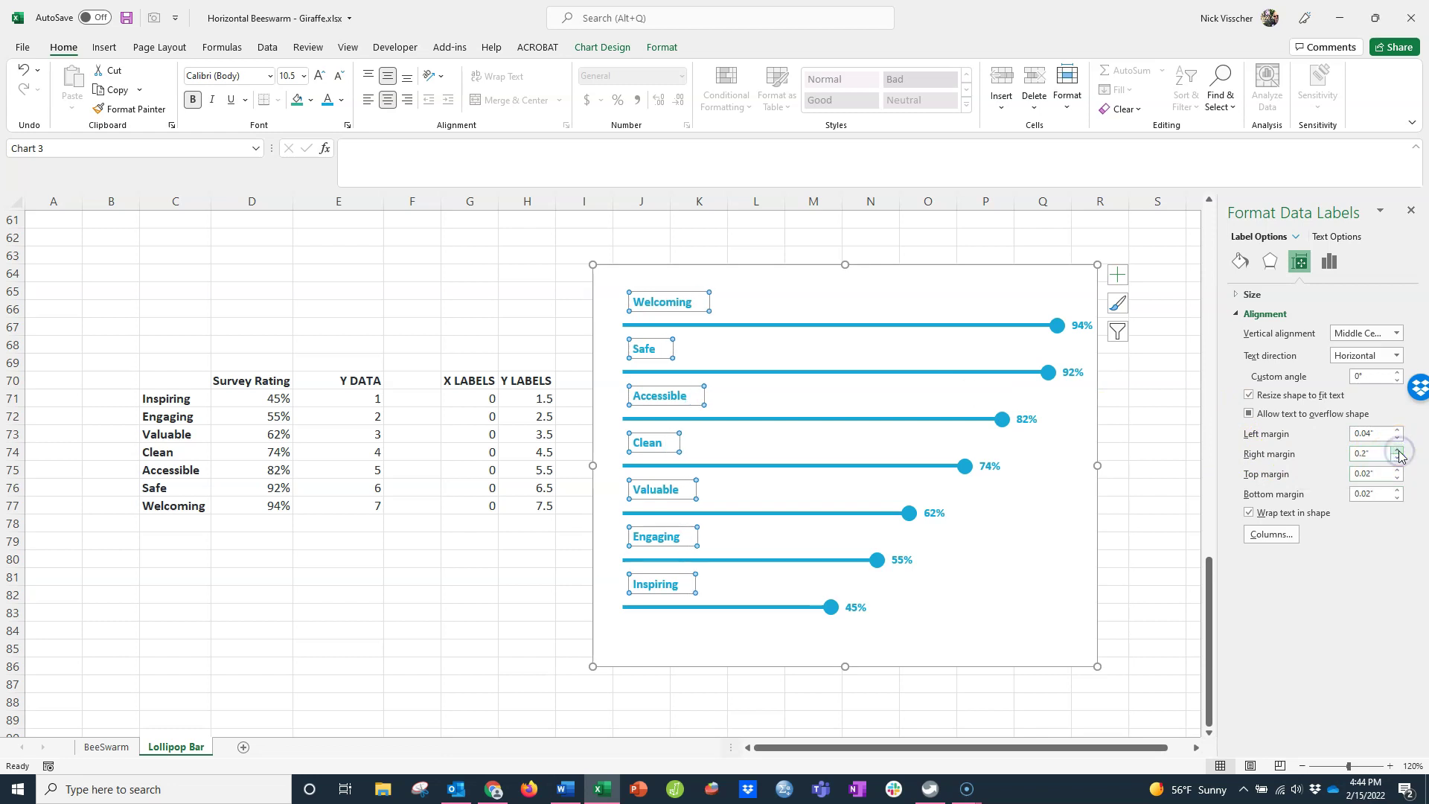
left_click(1398, 437)
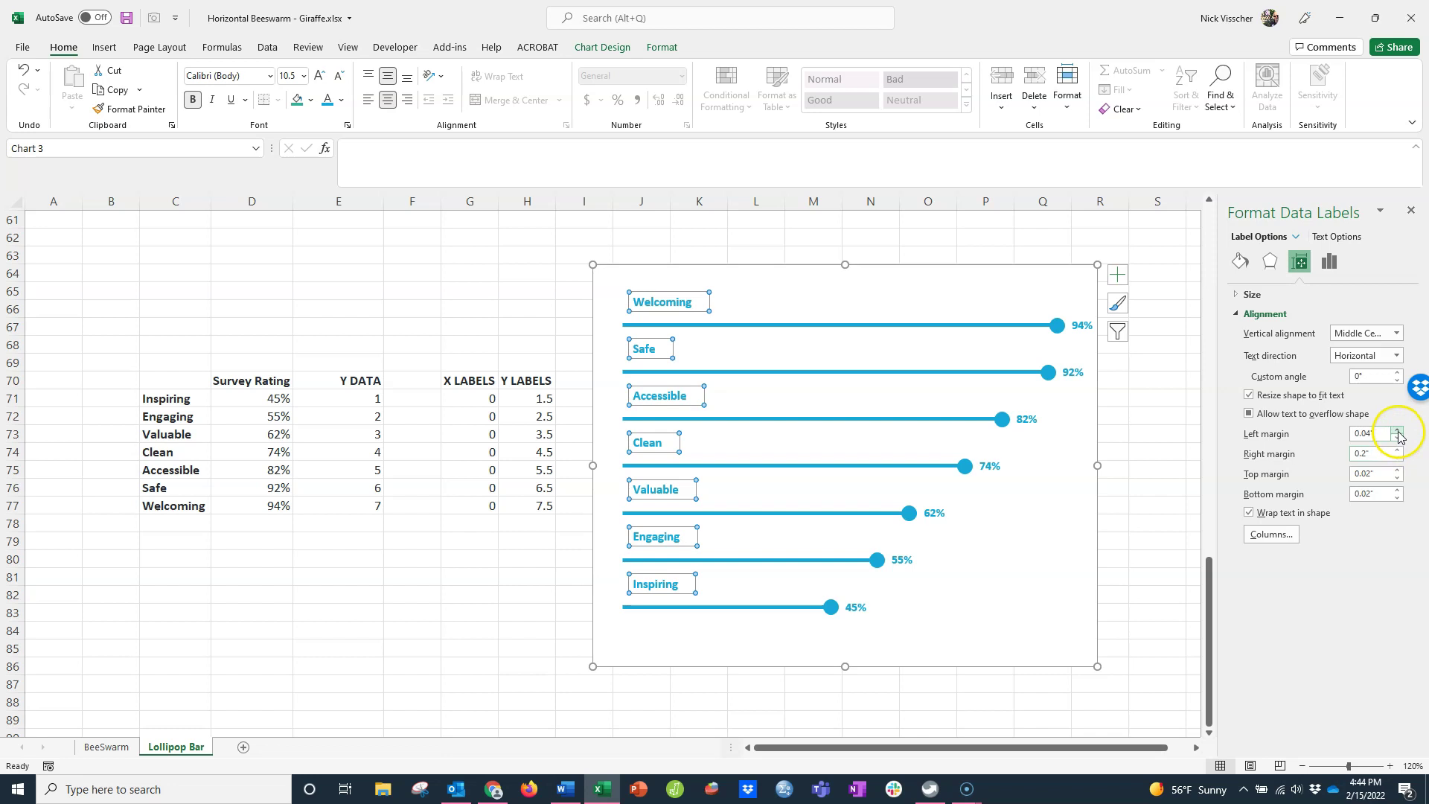
left_click(1398, 436)
left_click(1398, 439)
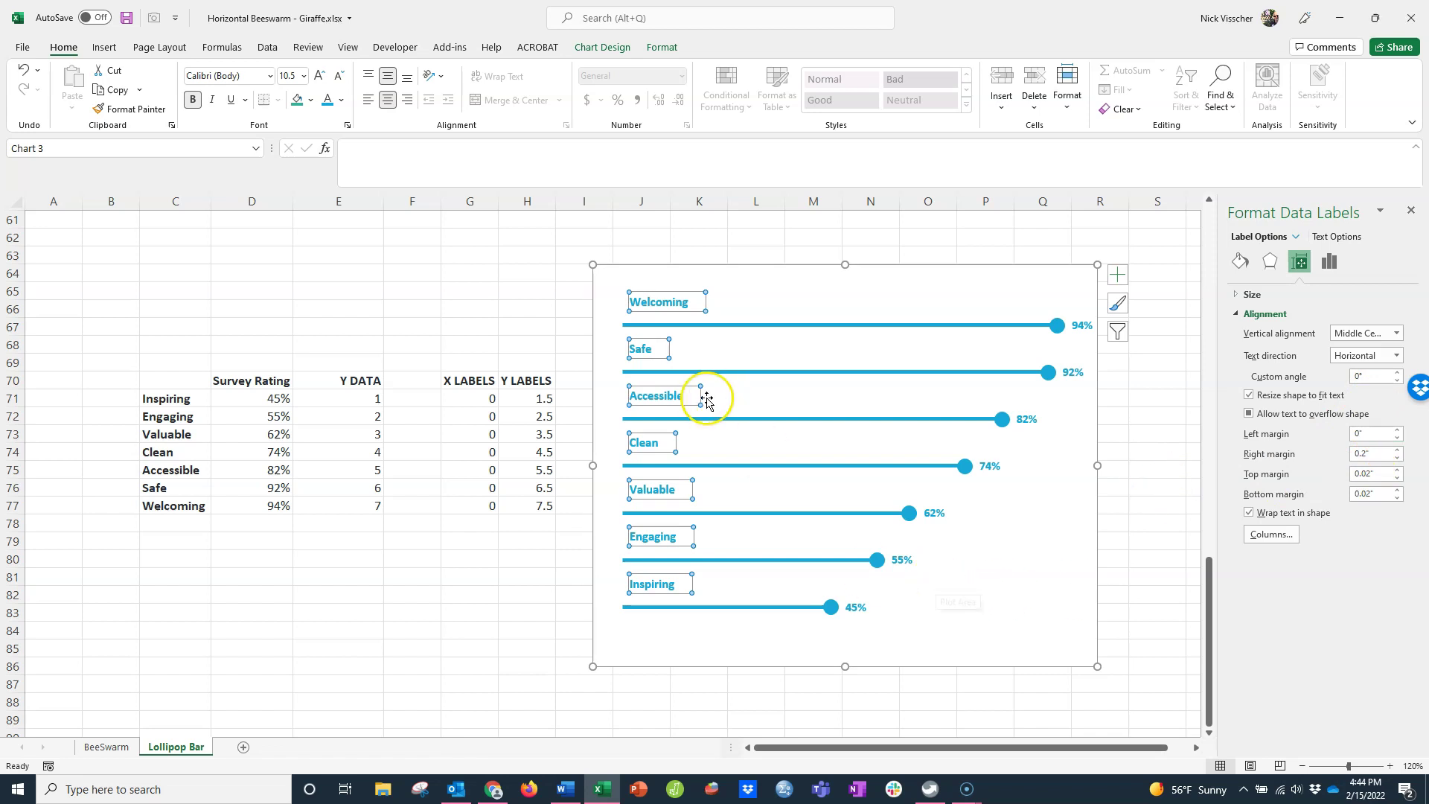
- Try -0.9 and then -0.01 as the Inspiring label offset in G71
left_click(474, 401)
left_click(475, 417)
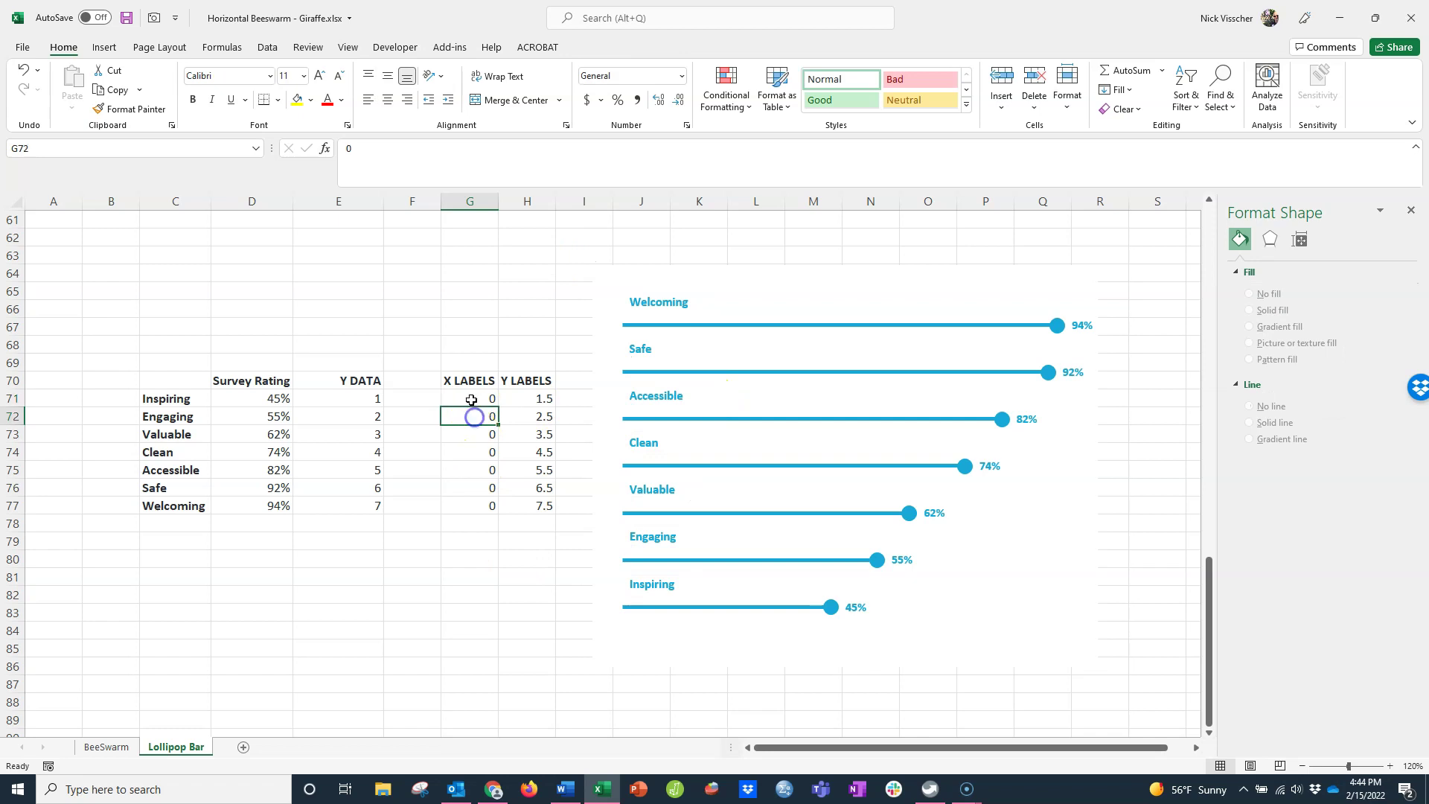
left_click(470, 397)
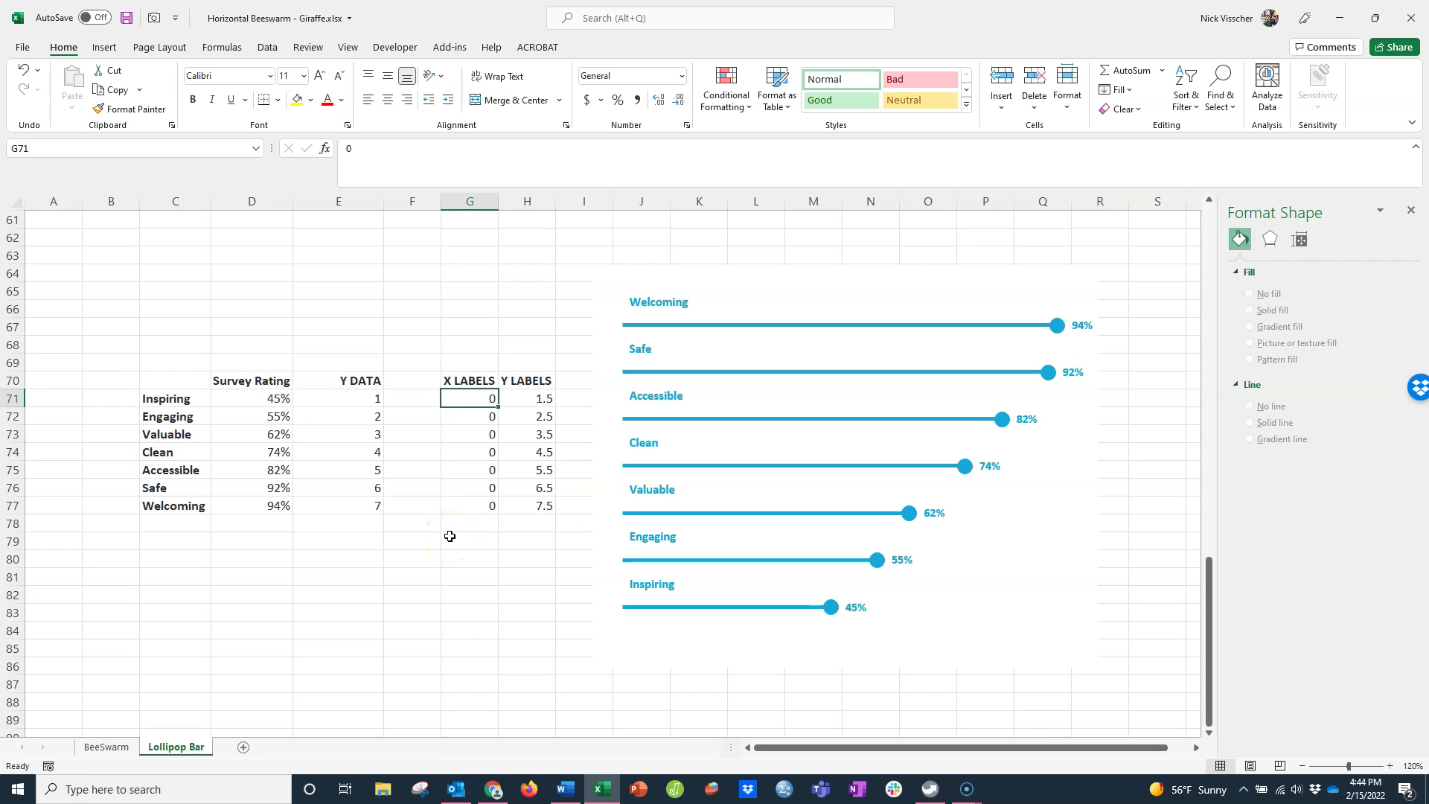
type("-.9")
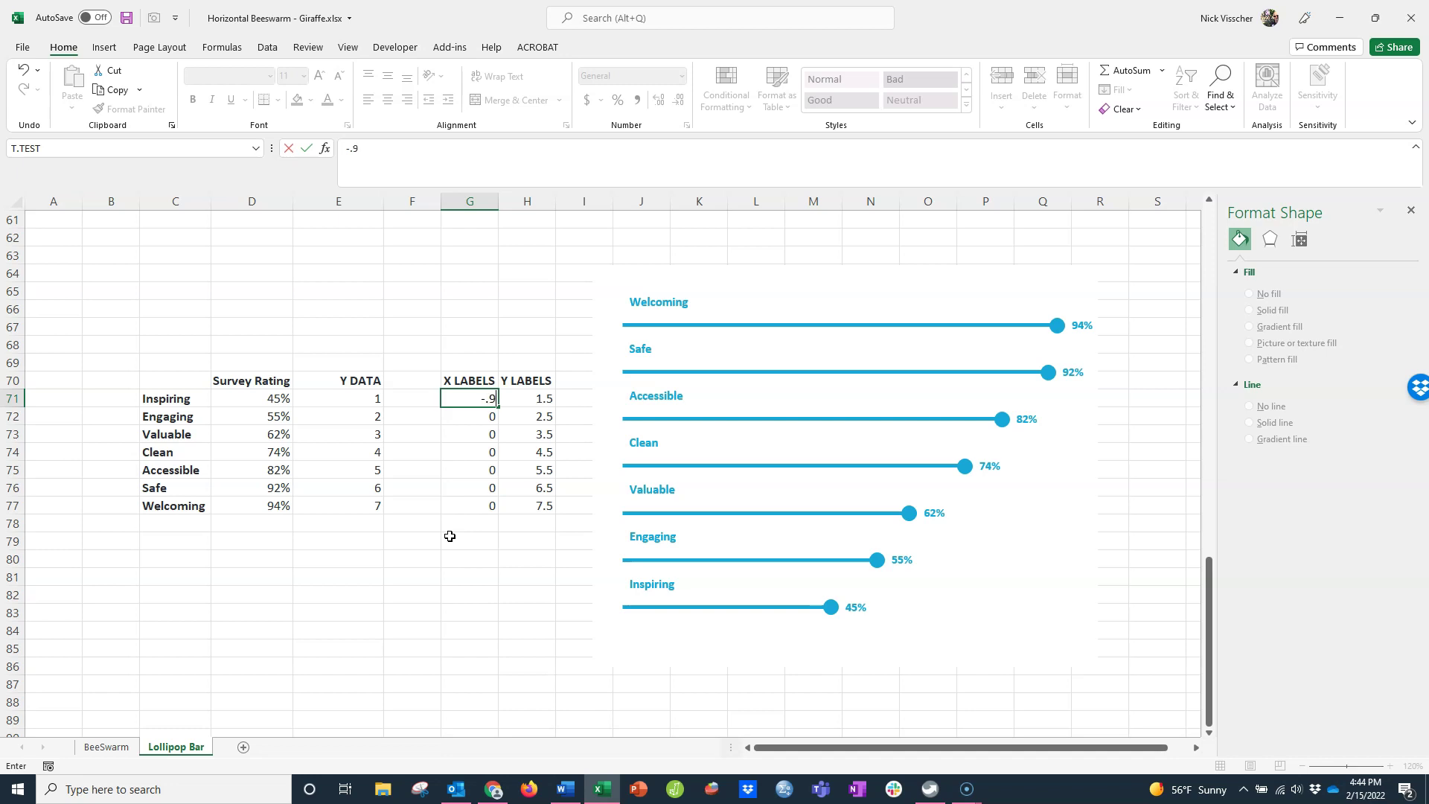
key("Return")
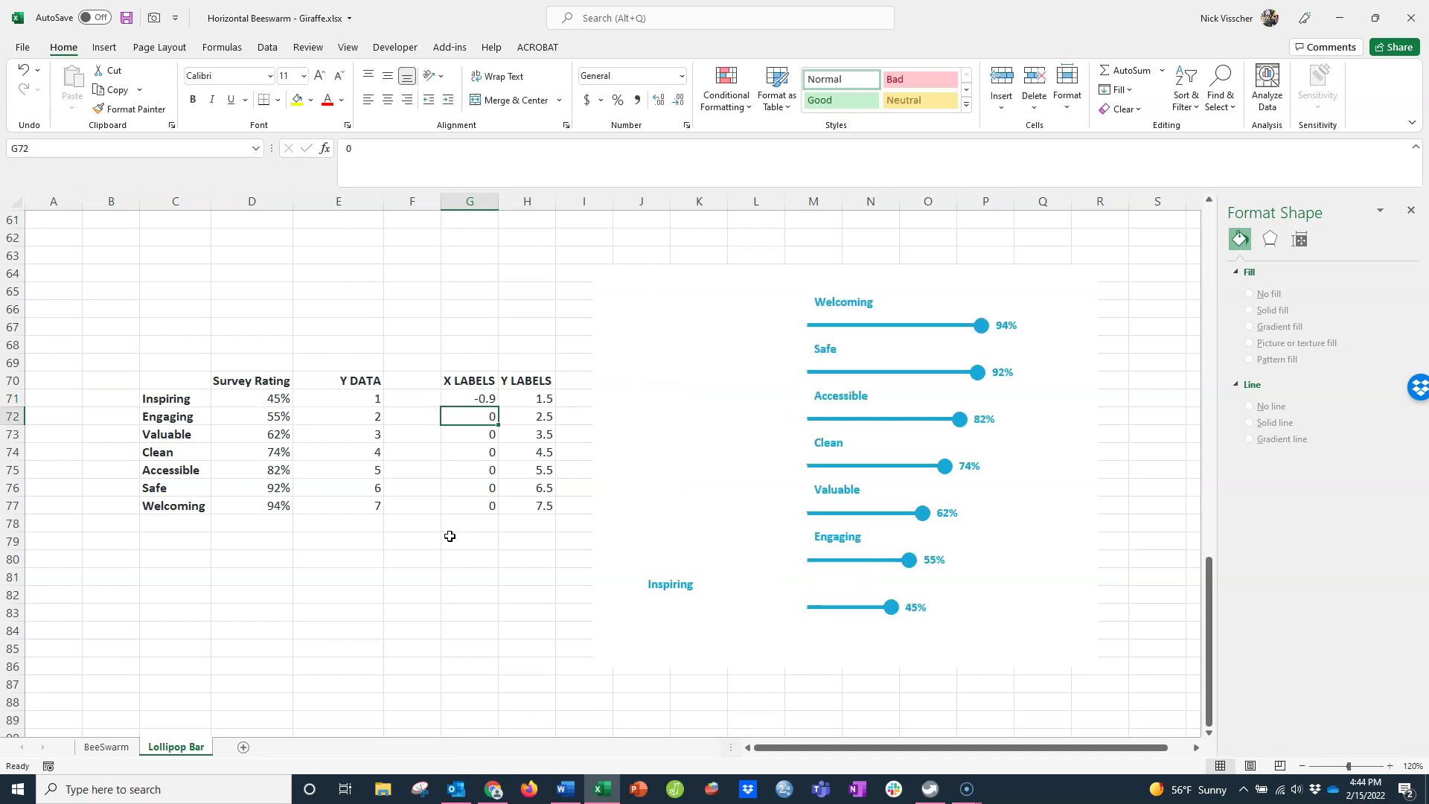
key("Up")
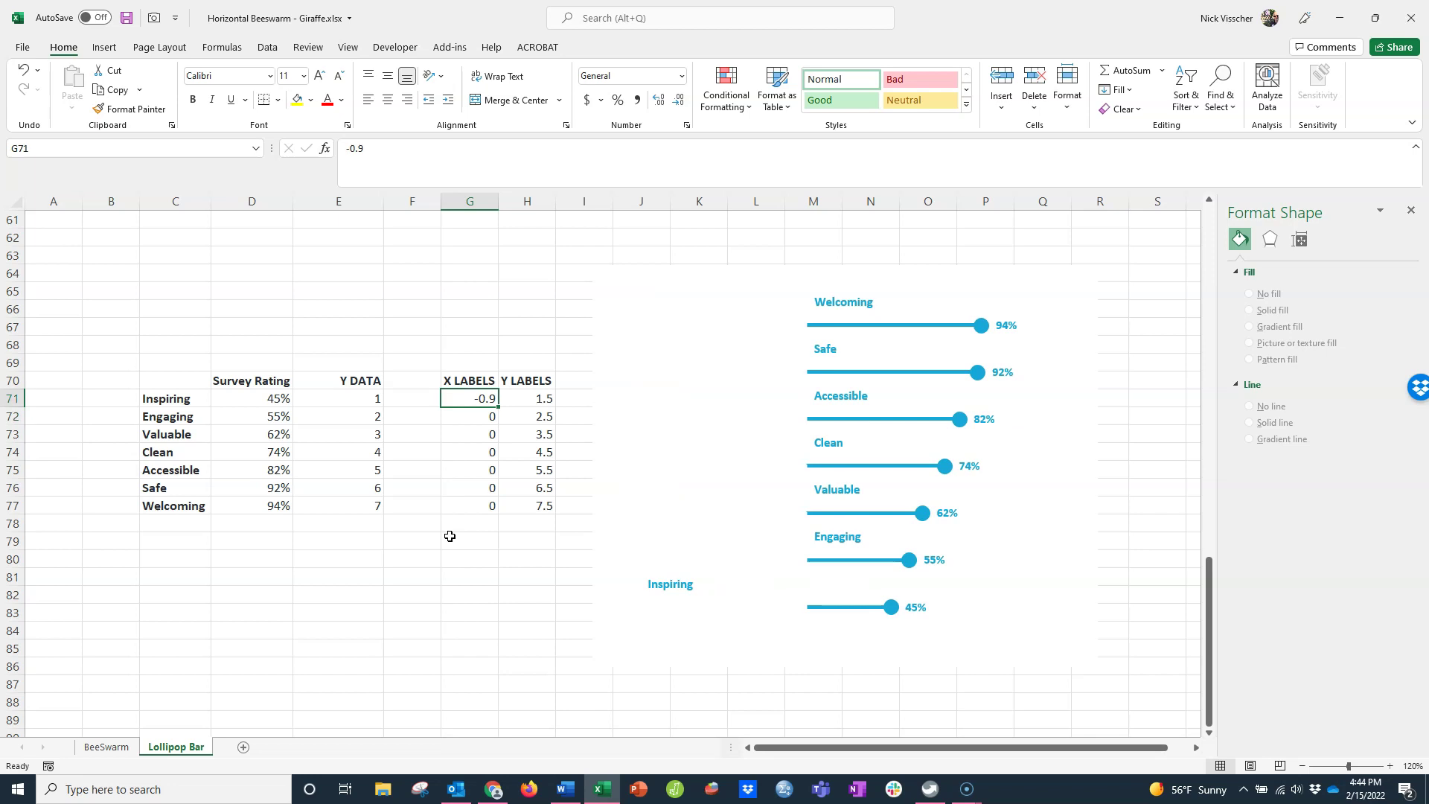
type("-0")
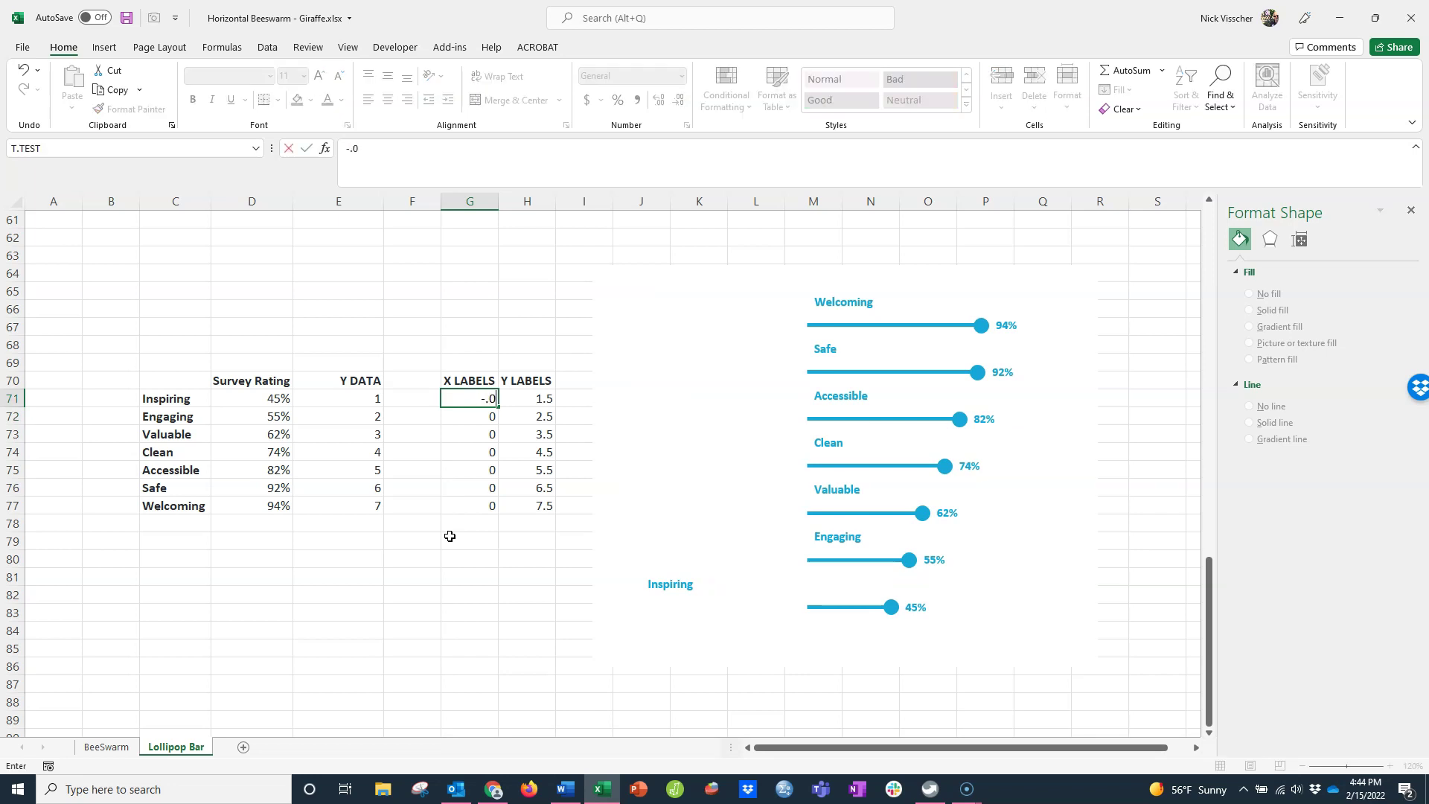
type(".01")
key("Return")
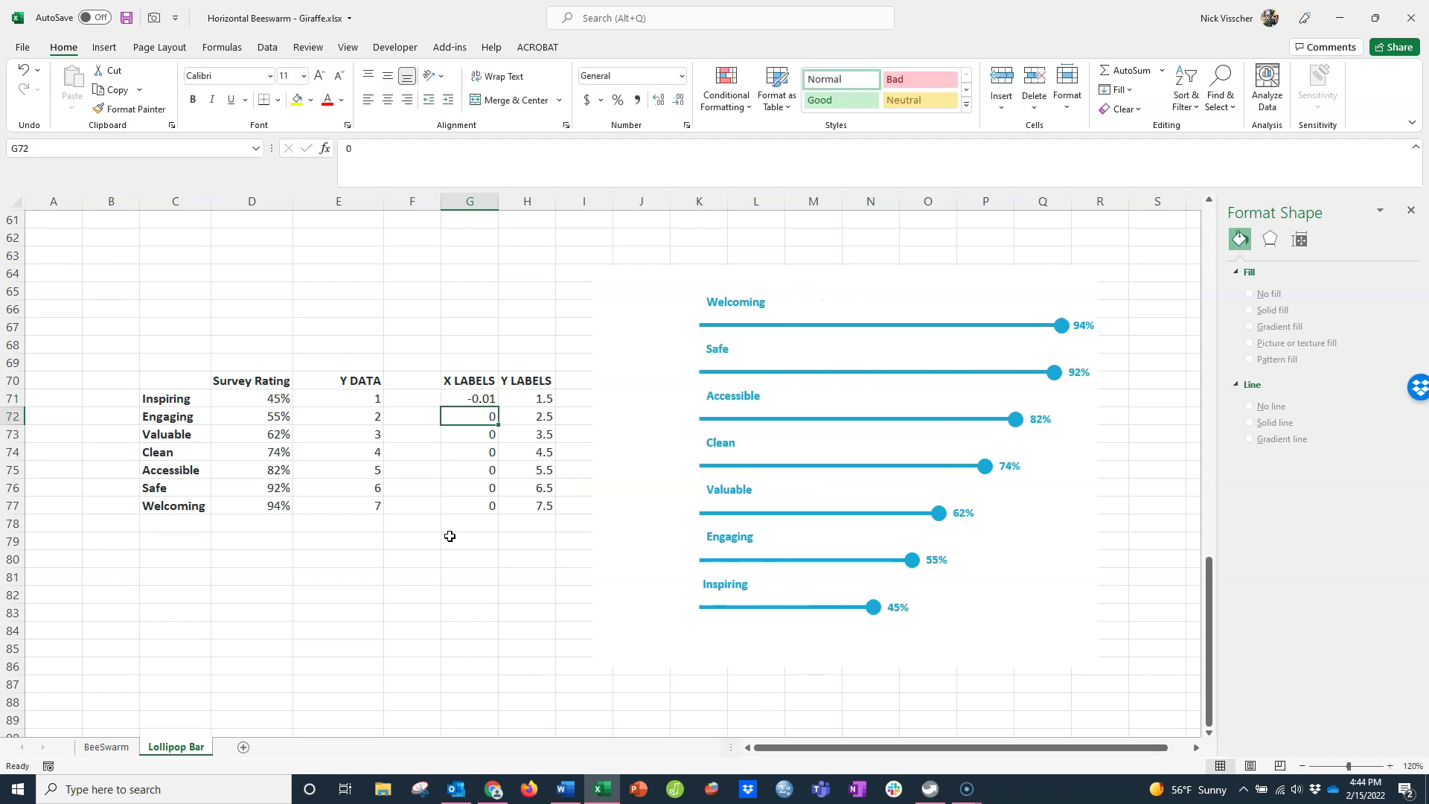
- Test -0.05 and -0.03 in G71, then settle on -0.02 and check the chart
key("Up")
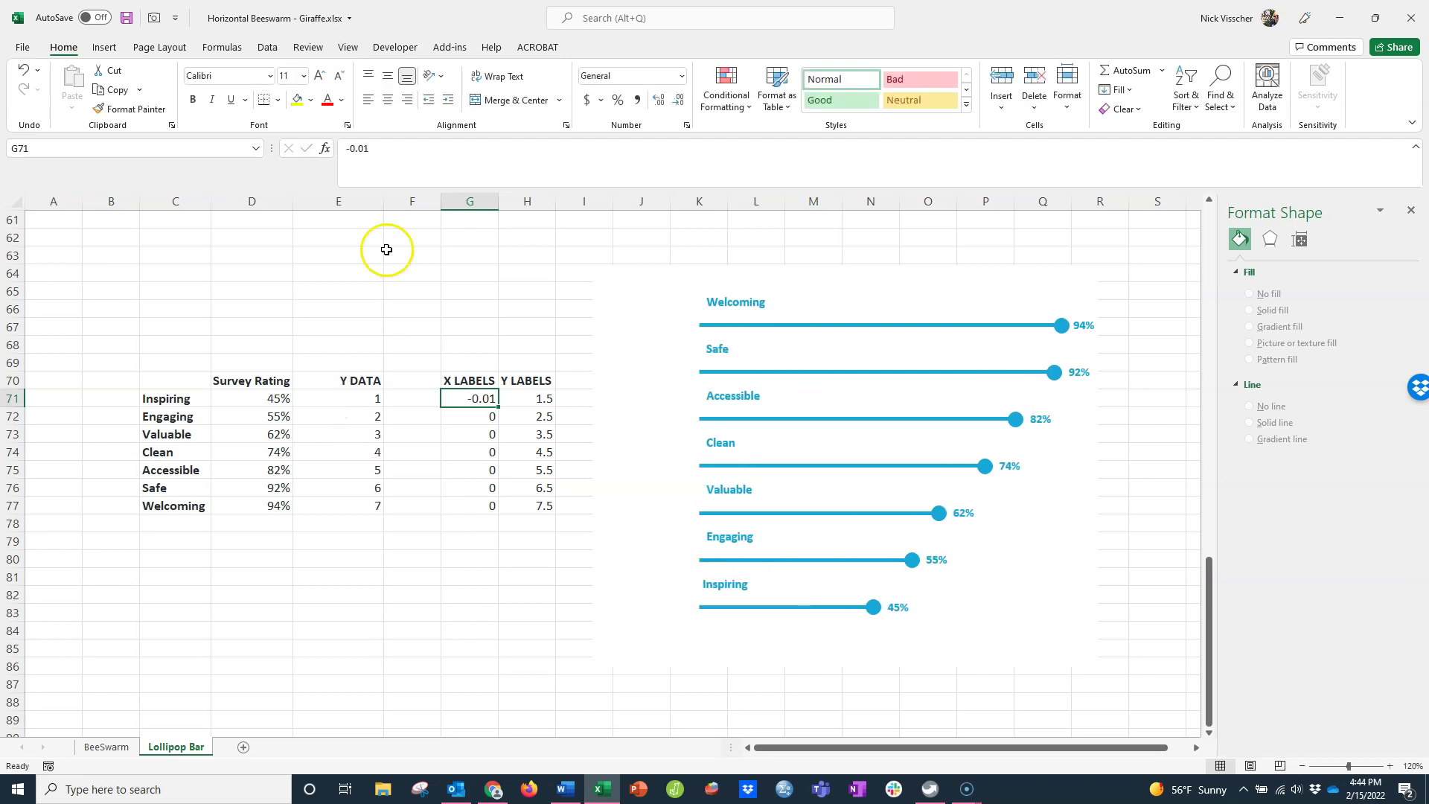
left_click(386, 159)
type("5")
key("Return")
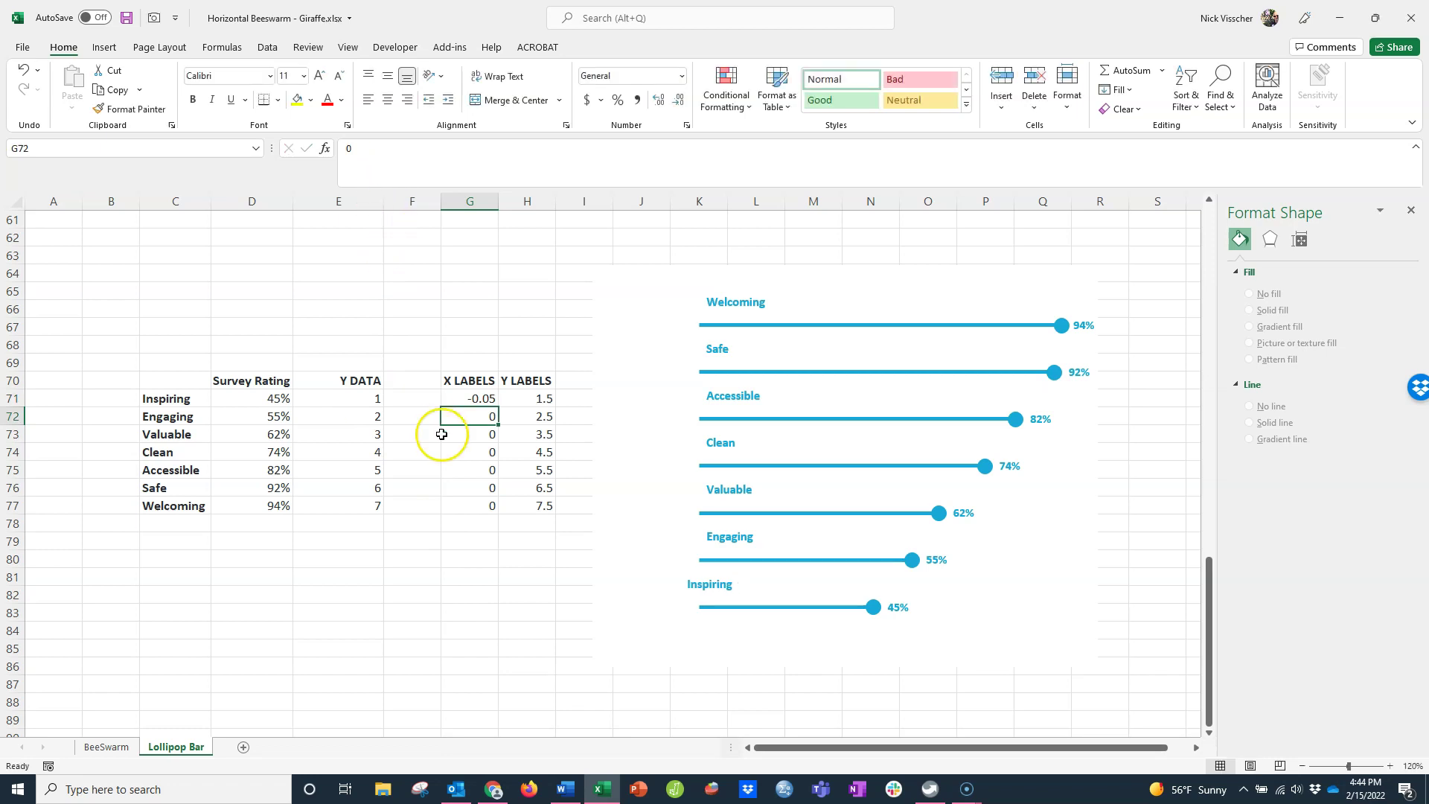
left_click(469, 399)
left_click(382, 148)
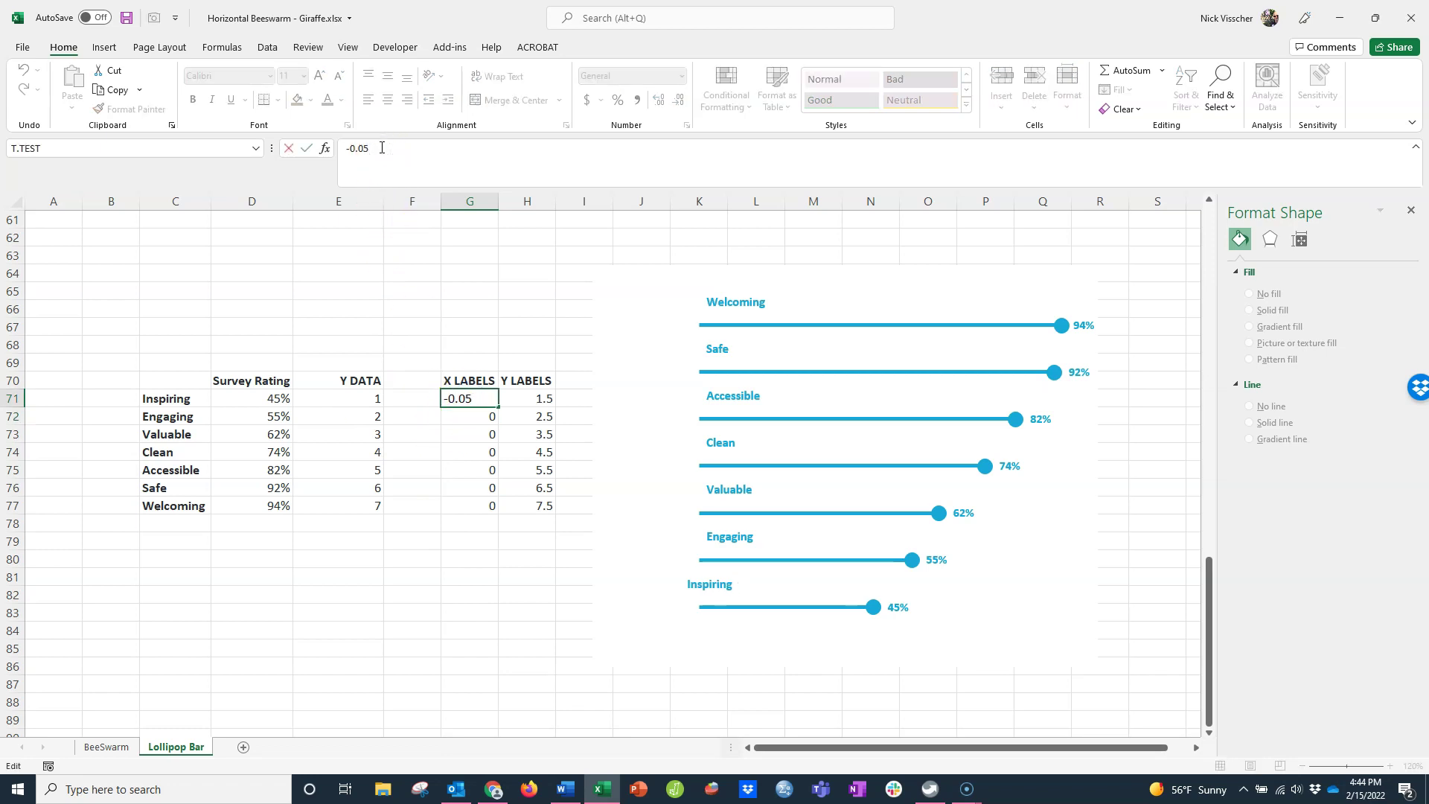
key("Return")
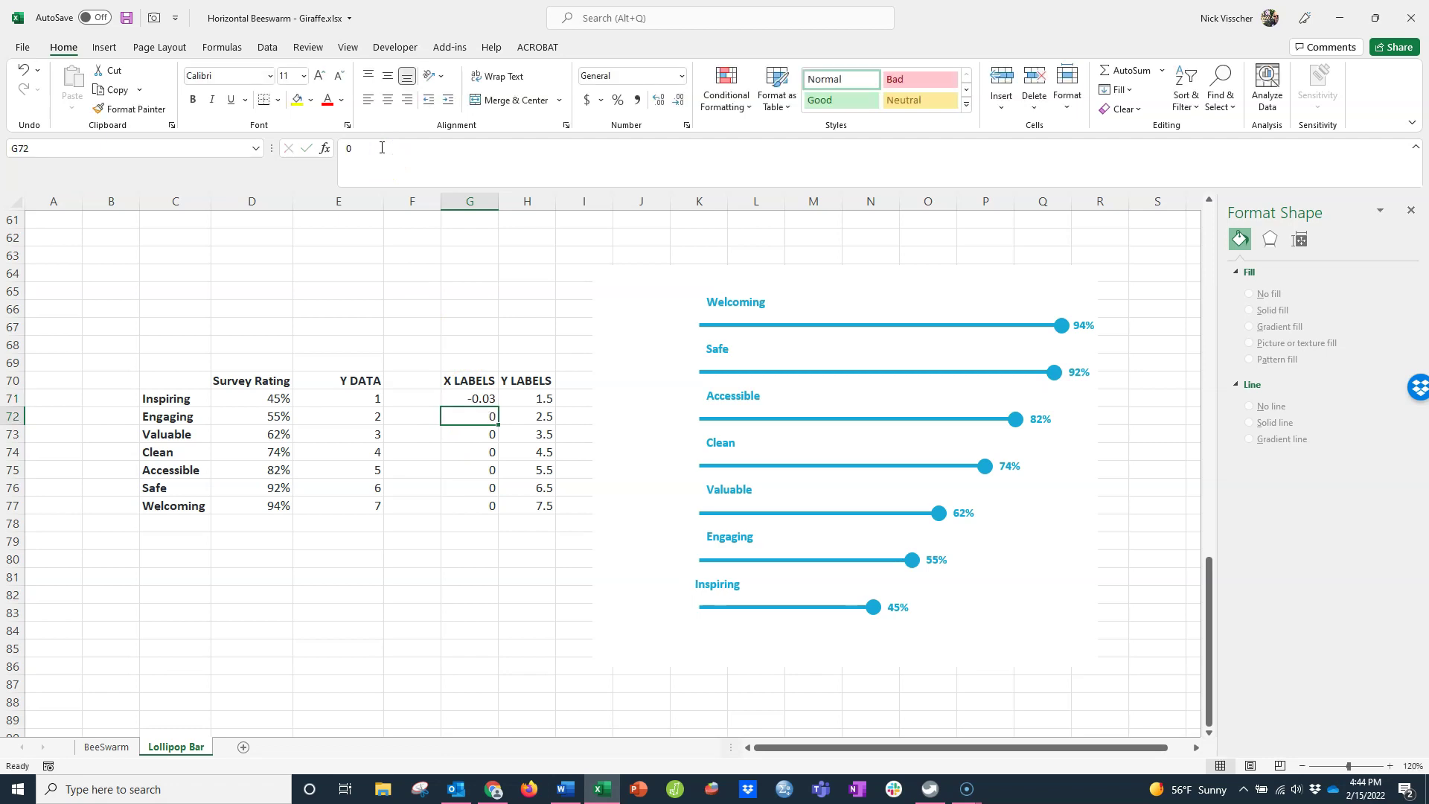
left_click(381, 147)
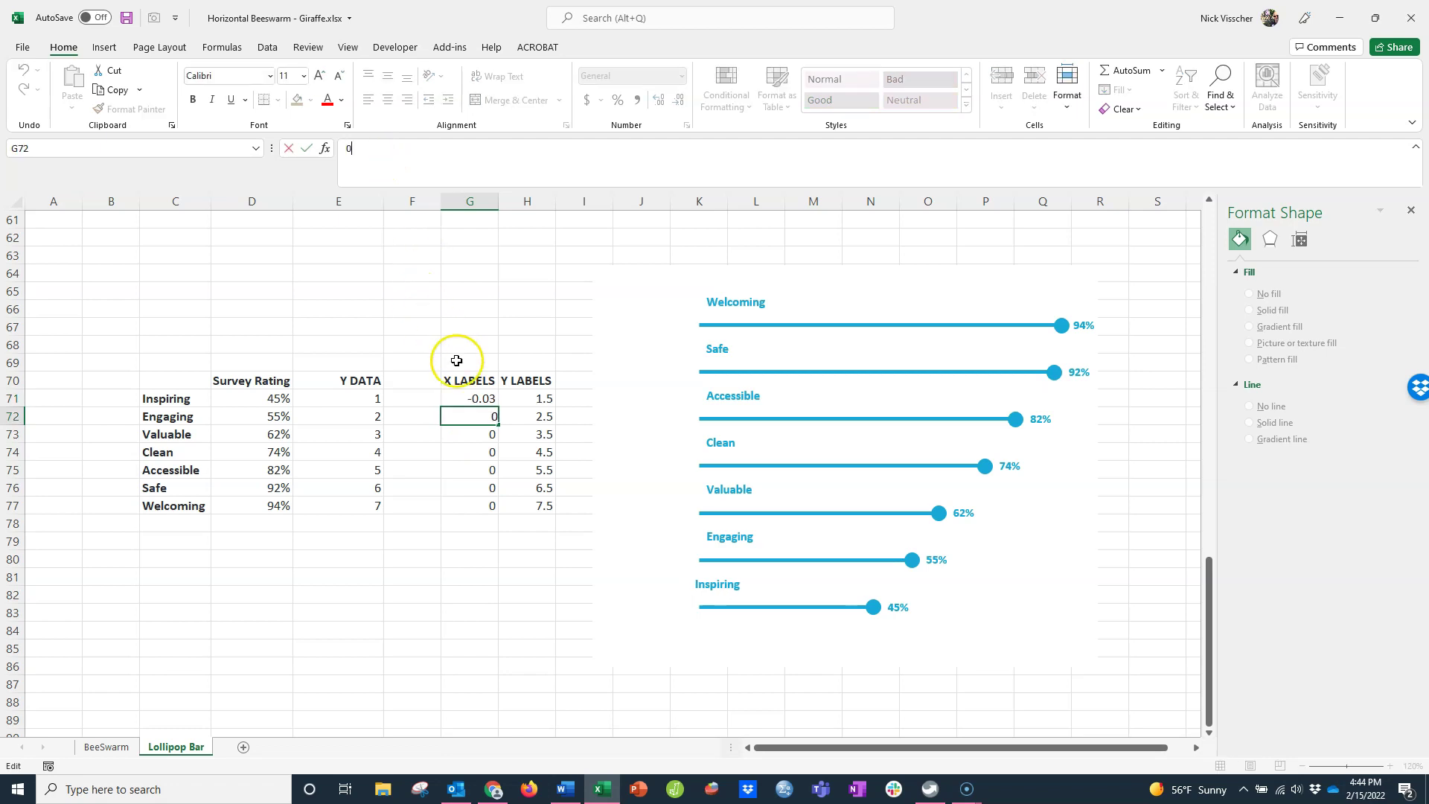
left_click(469, 398)
left_click(399, 148)
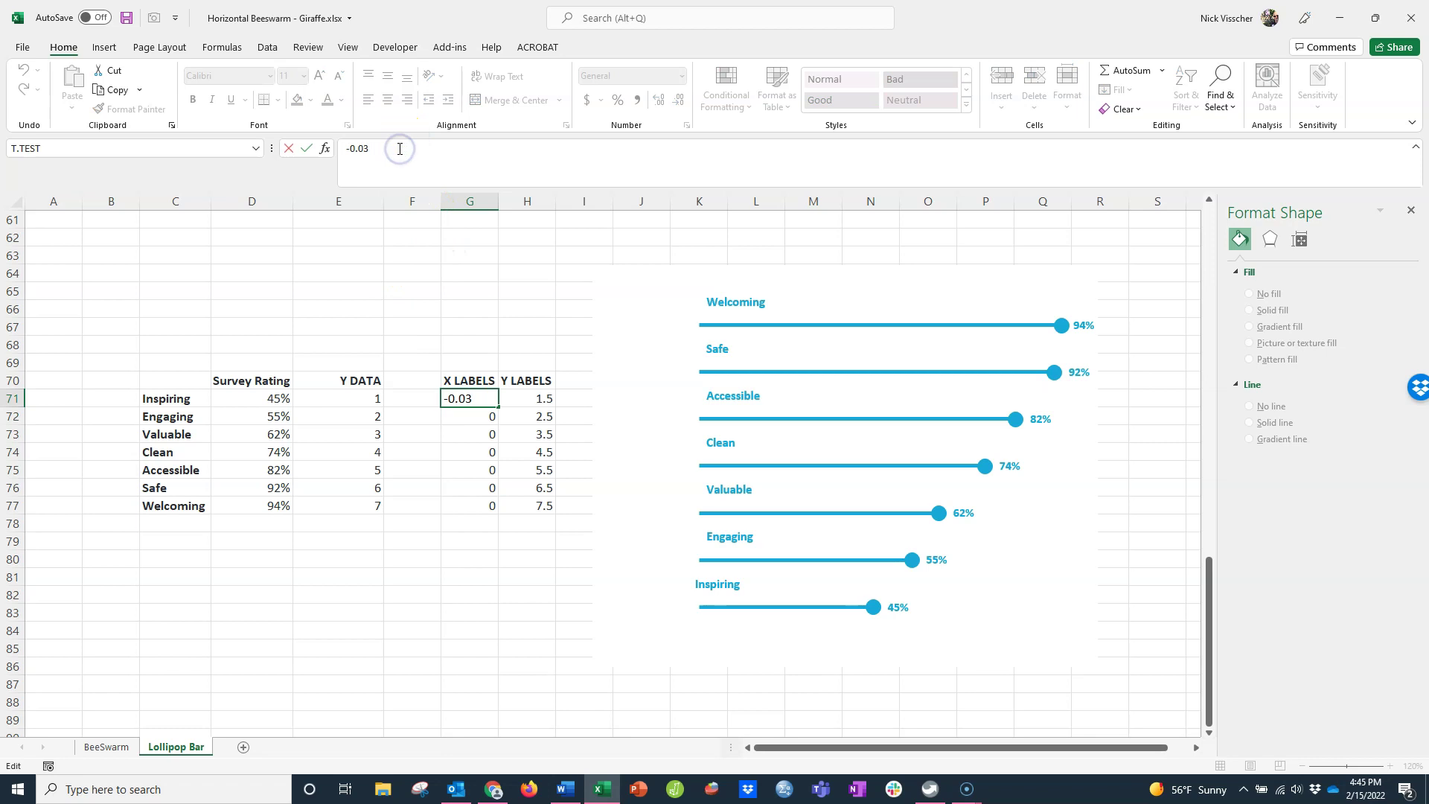
key("Return")
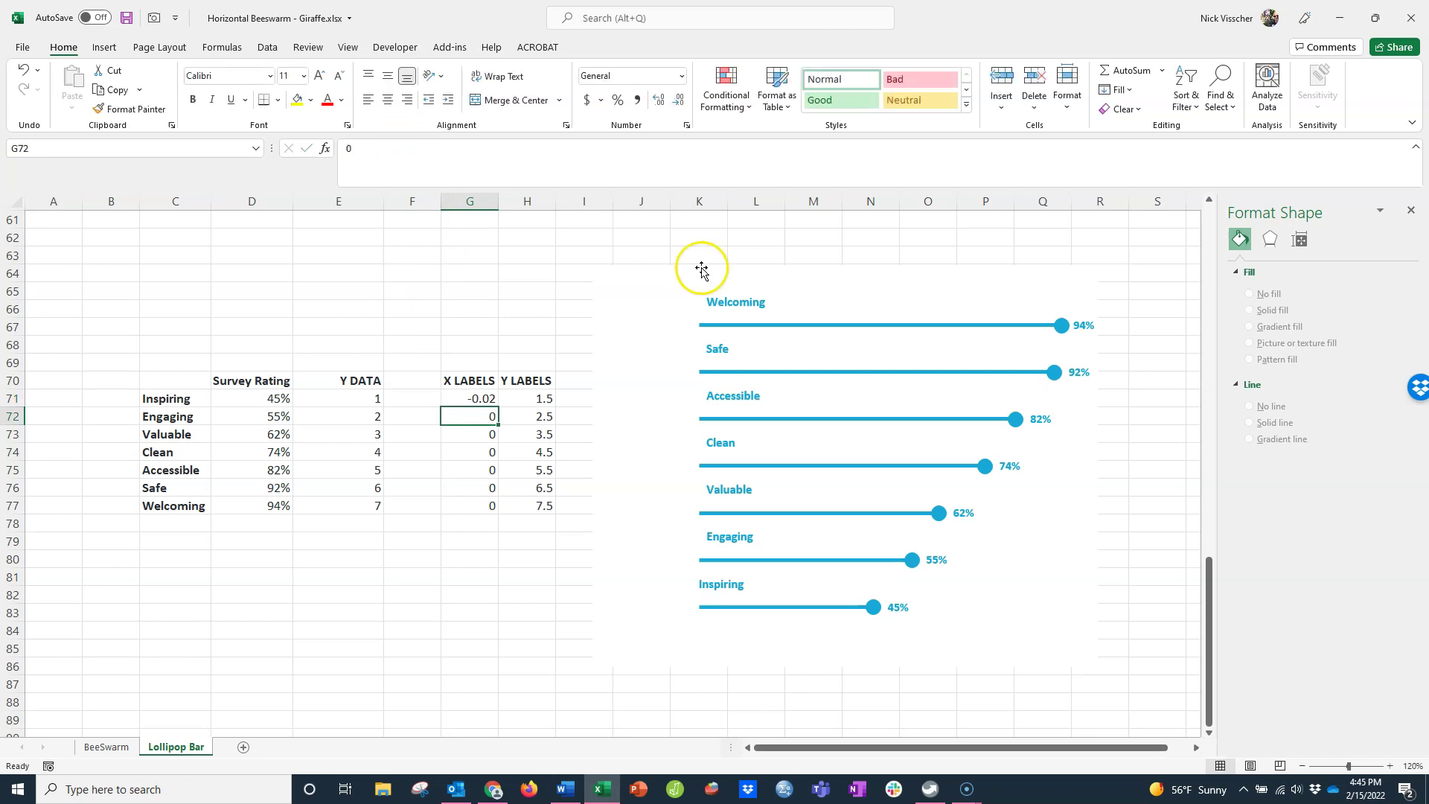
left_click(753, 446)
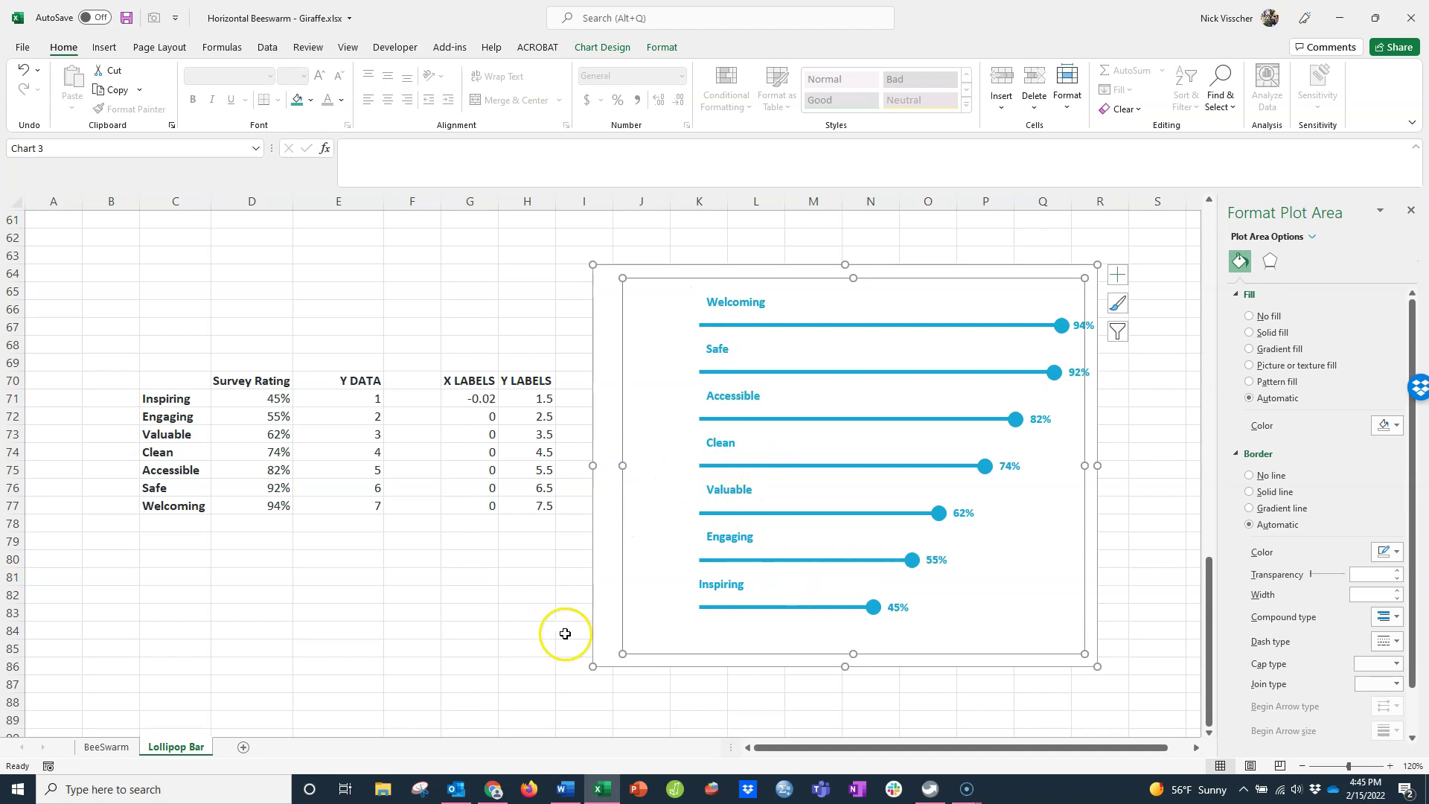
- Fill -0.02 from G71 down through G77 so every category label shifts left
left_click(526, 625)
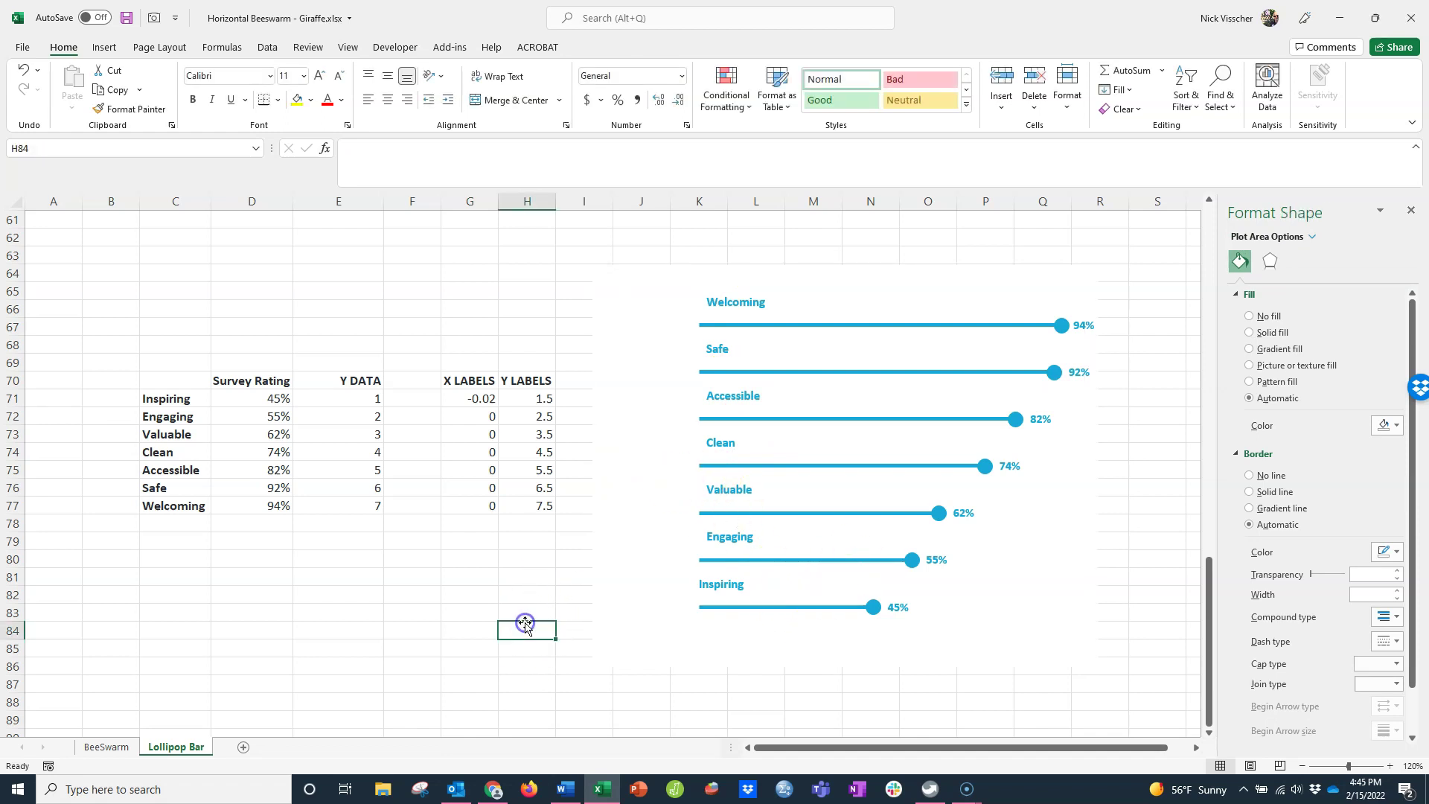
left_click(461, 396)
left_click_drag(496, 408, 498, 509)
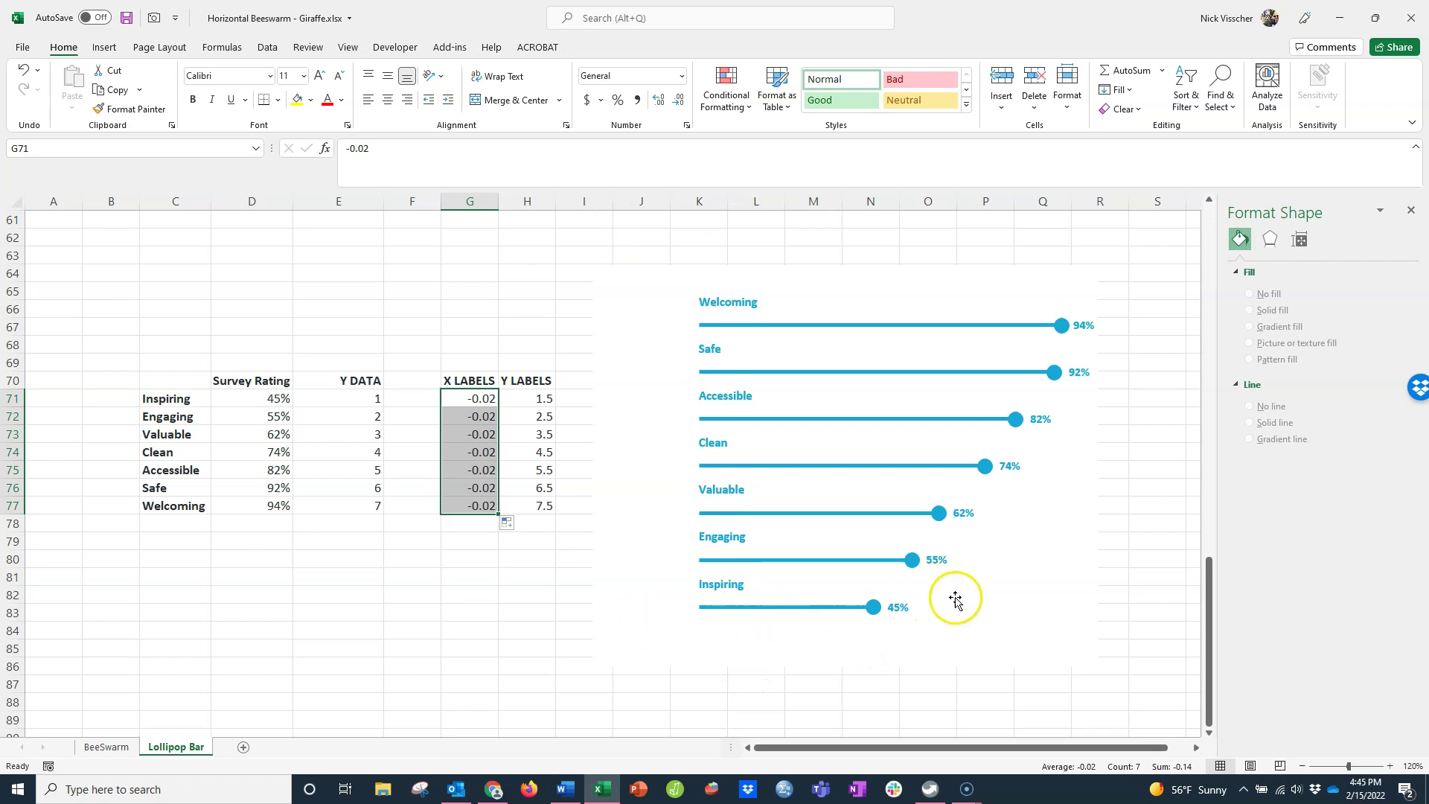
- Select the chart's plot area and open then close its chart elements list
left_click(840, 620)
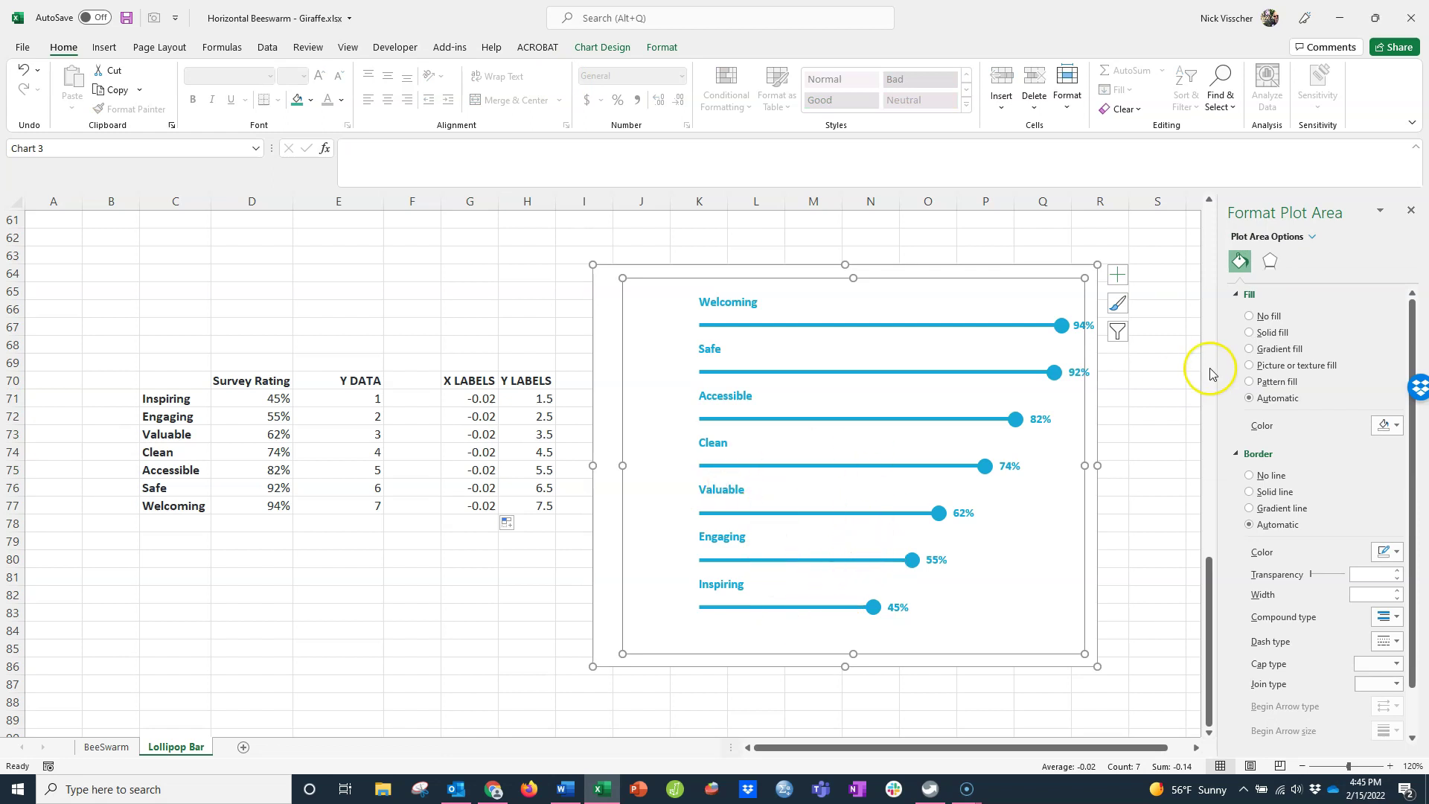
left_click(1311, 238)
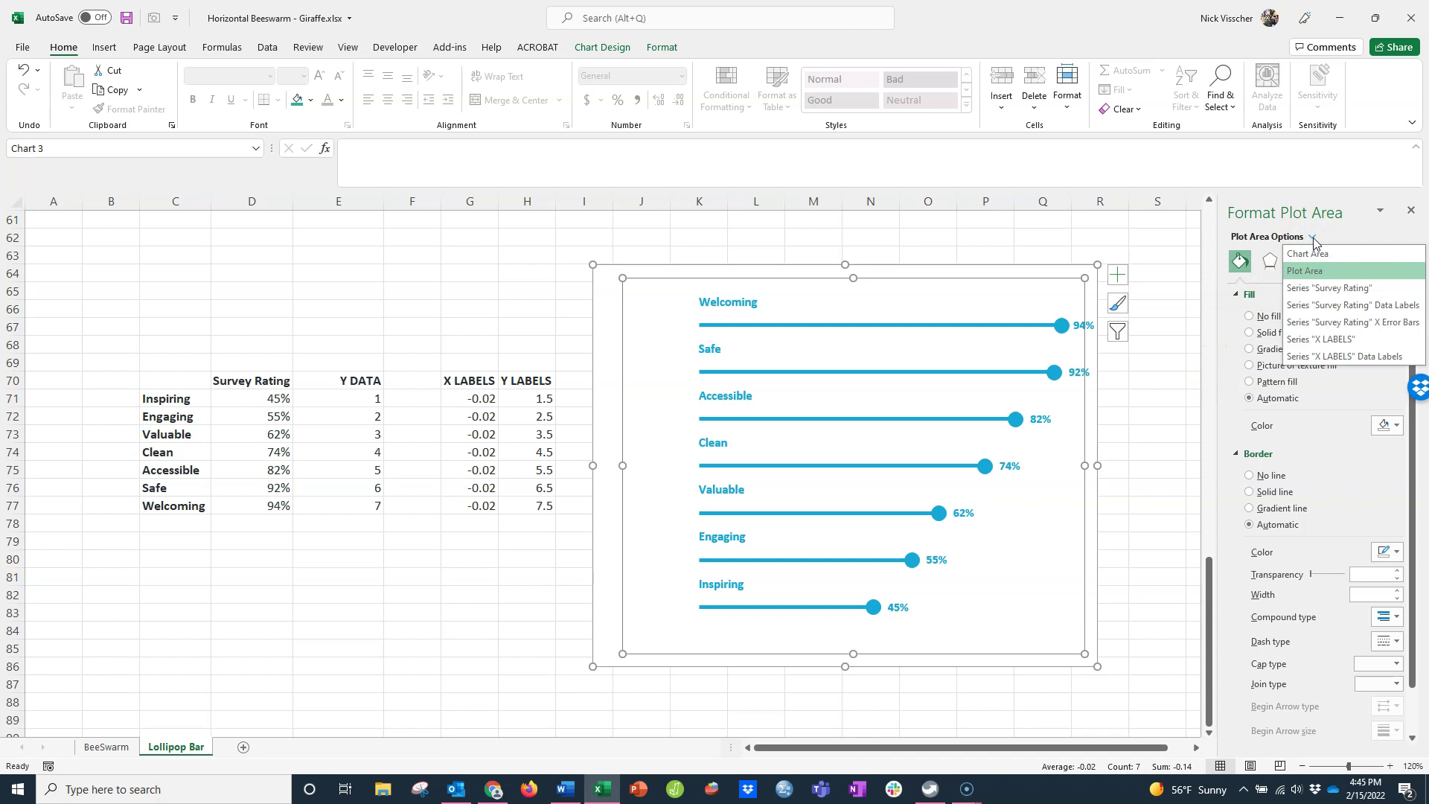
left_click(1379, 212)
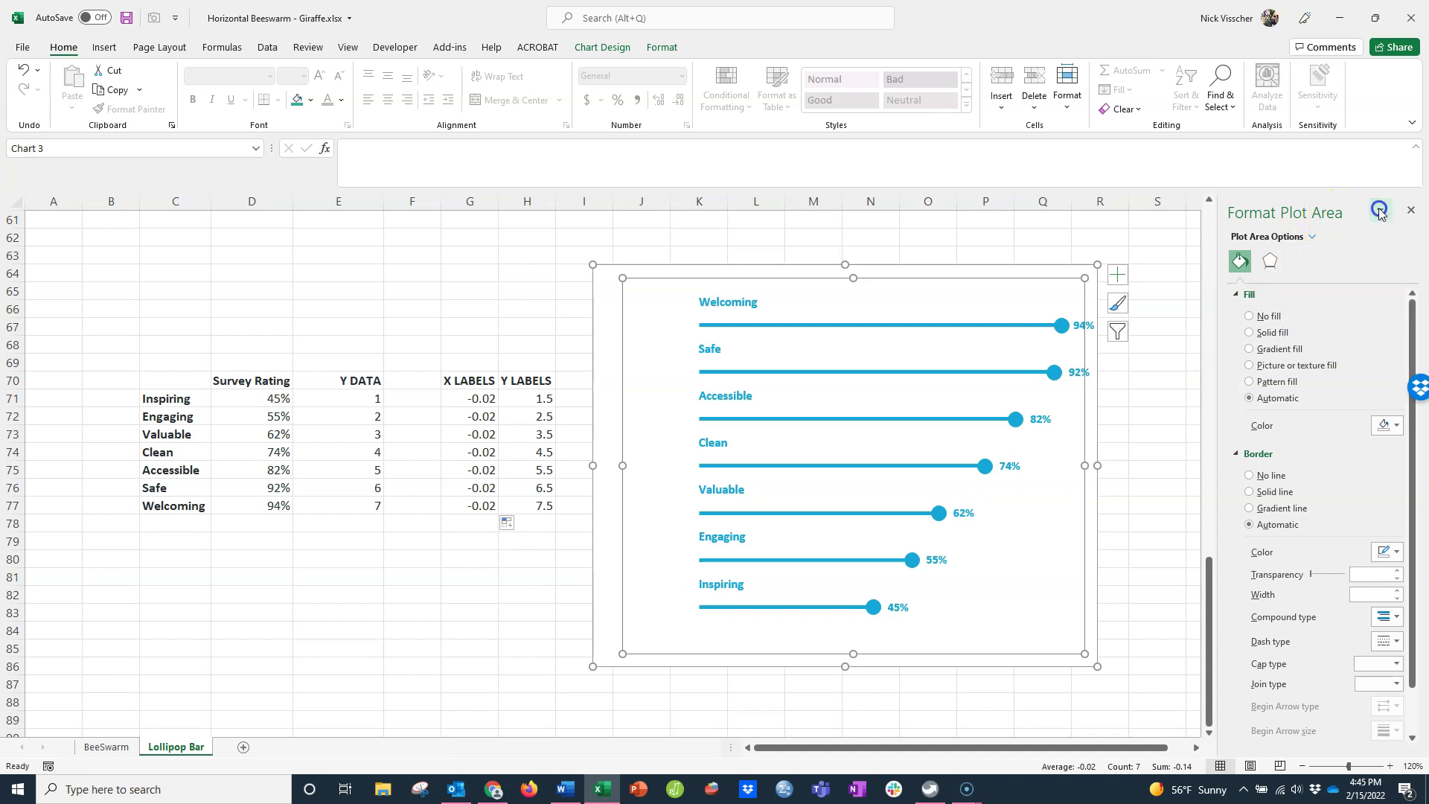
- Add a primary horizontal axis to the lollipop chart
left_click(972, 268)
left_click(593, 47)
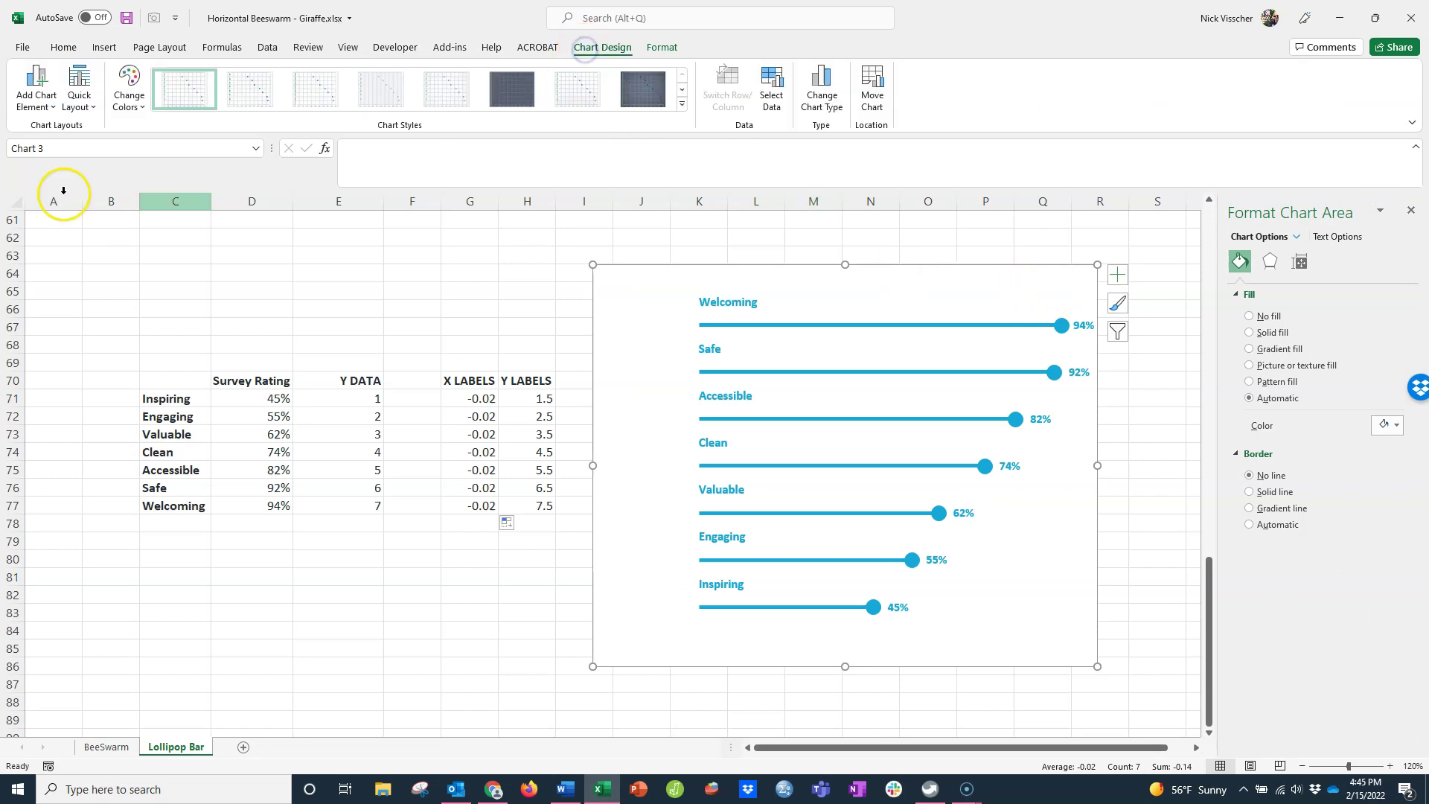
left_click(46, 110)
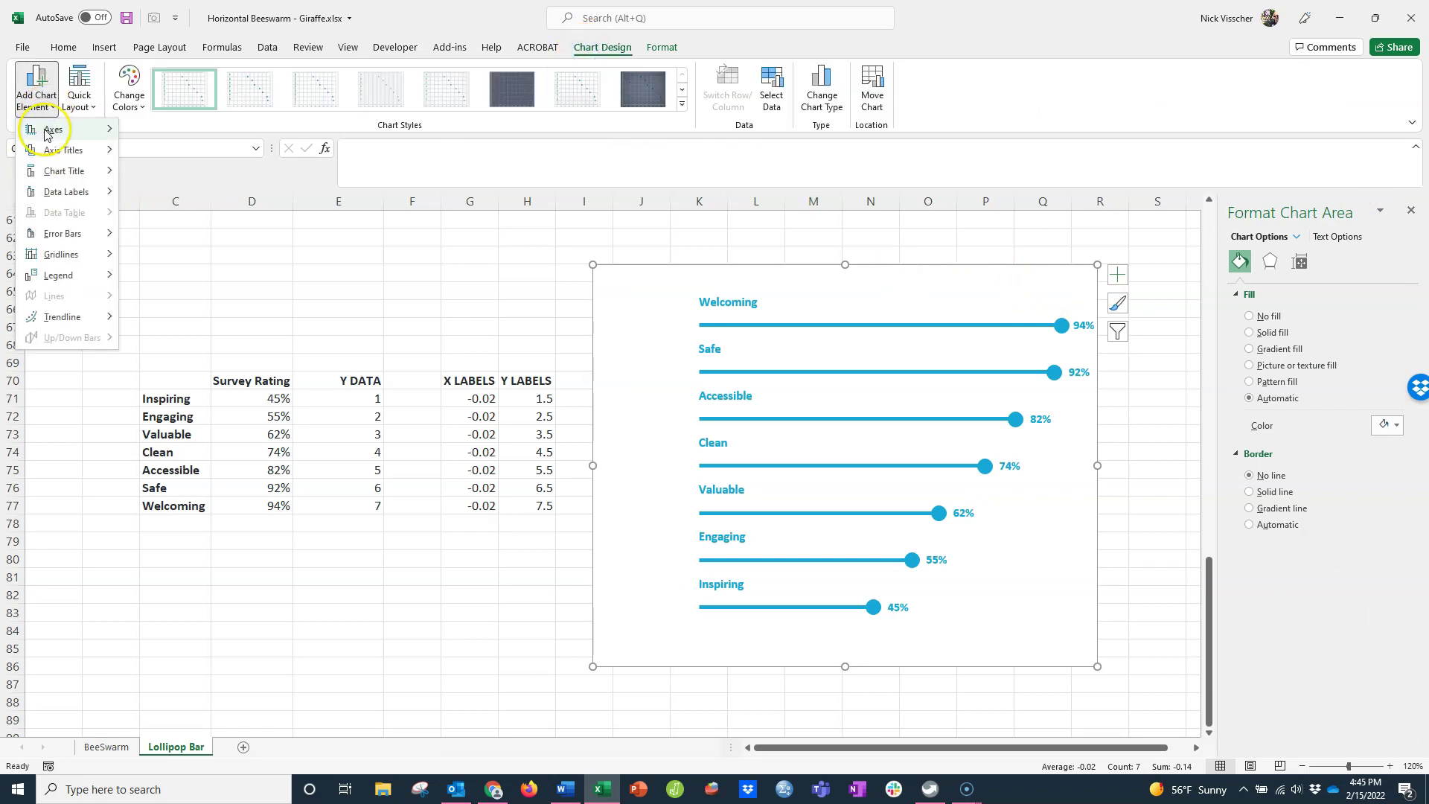
mouse_move(52, 129)
left_click(181, 140)
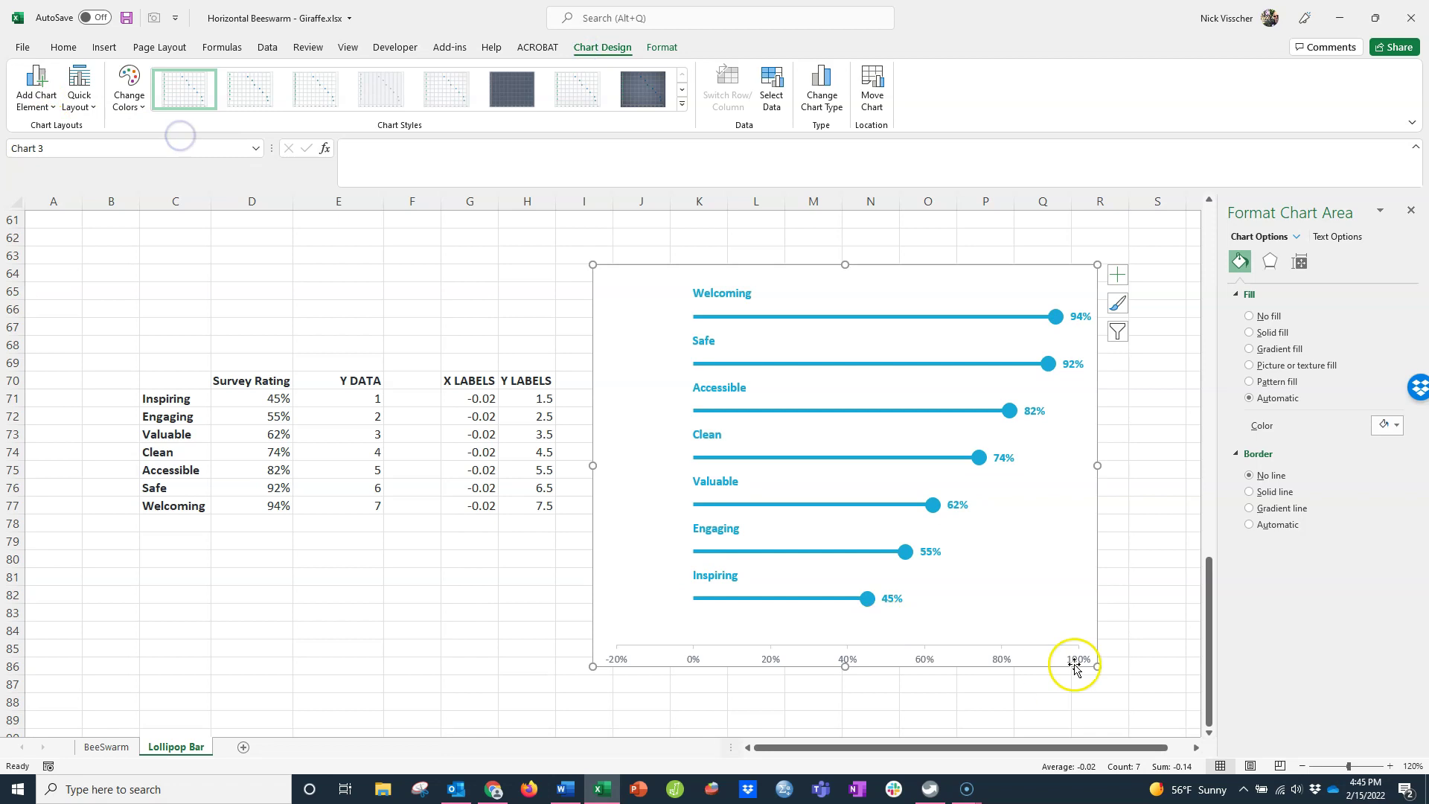
- Set the horizontal axis minimum bound to -0.02 so it runs from -2% to 118%
left_click(1077, 661)
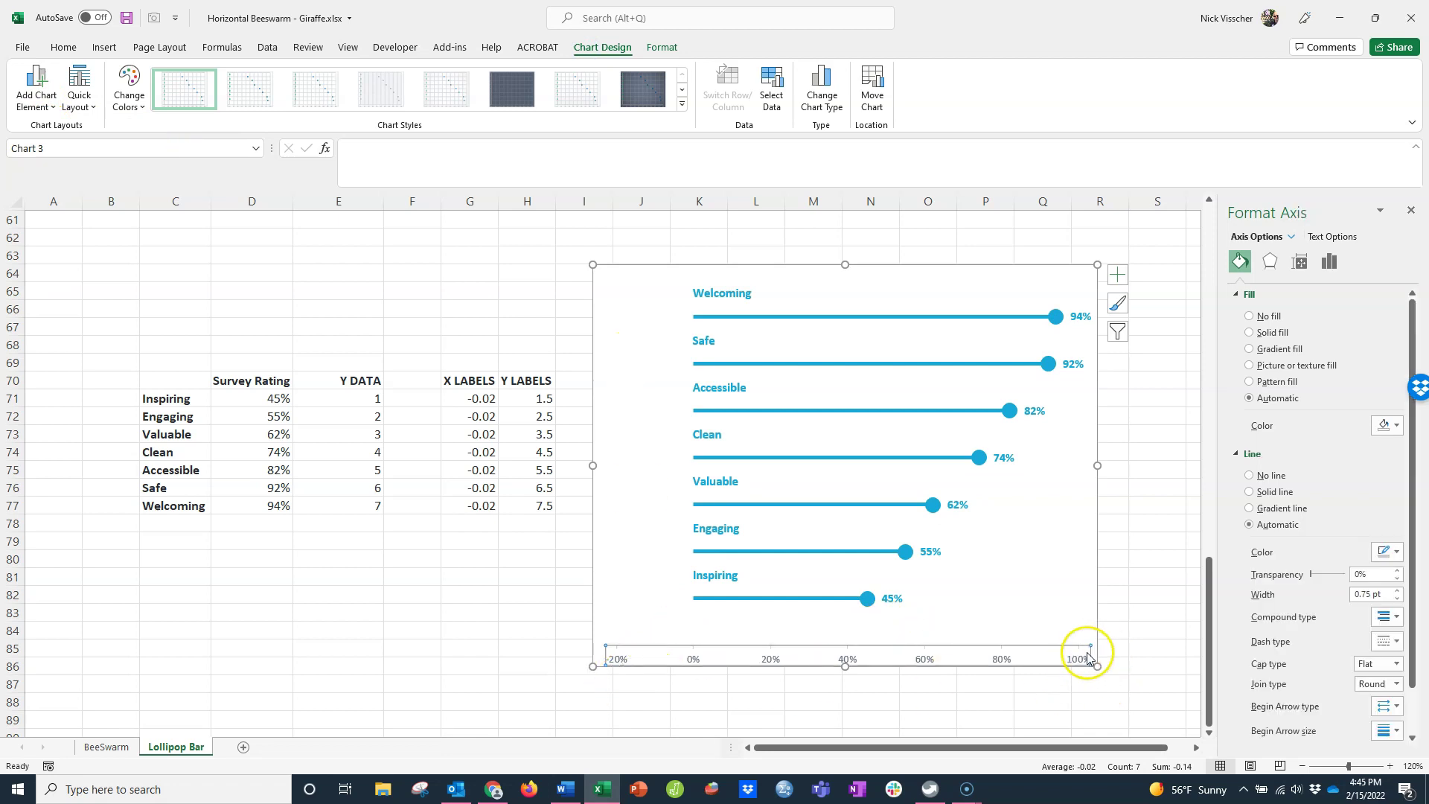
left_click(1329, 262)
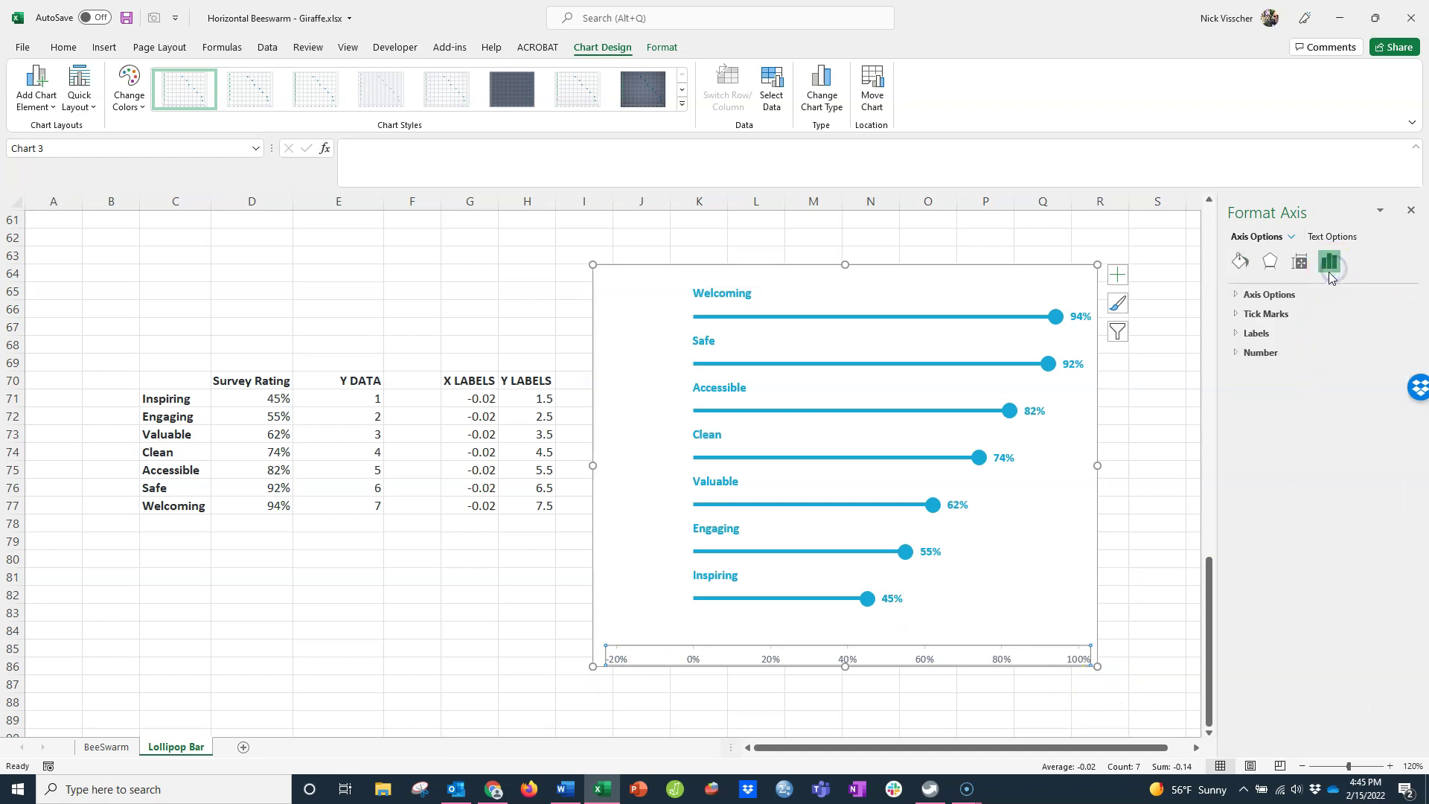
left_click(1291, 298)
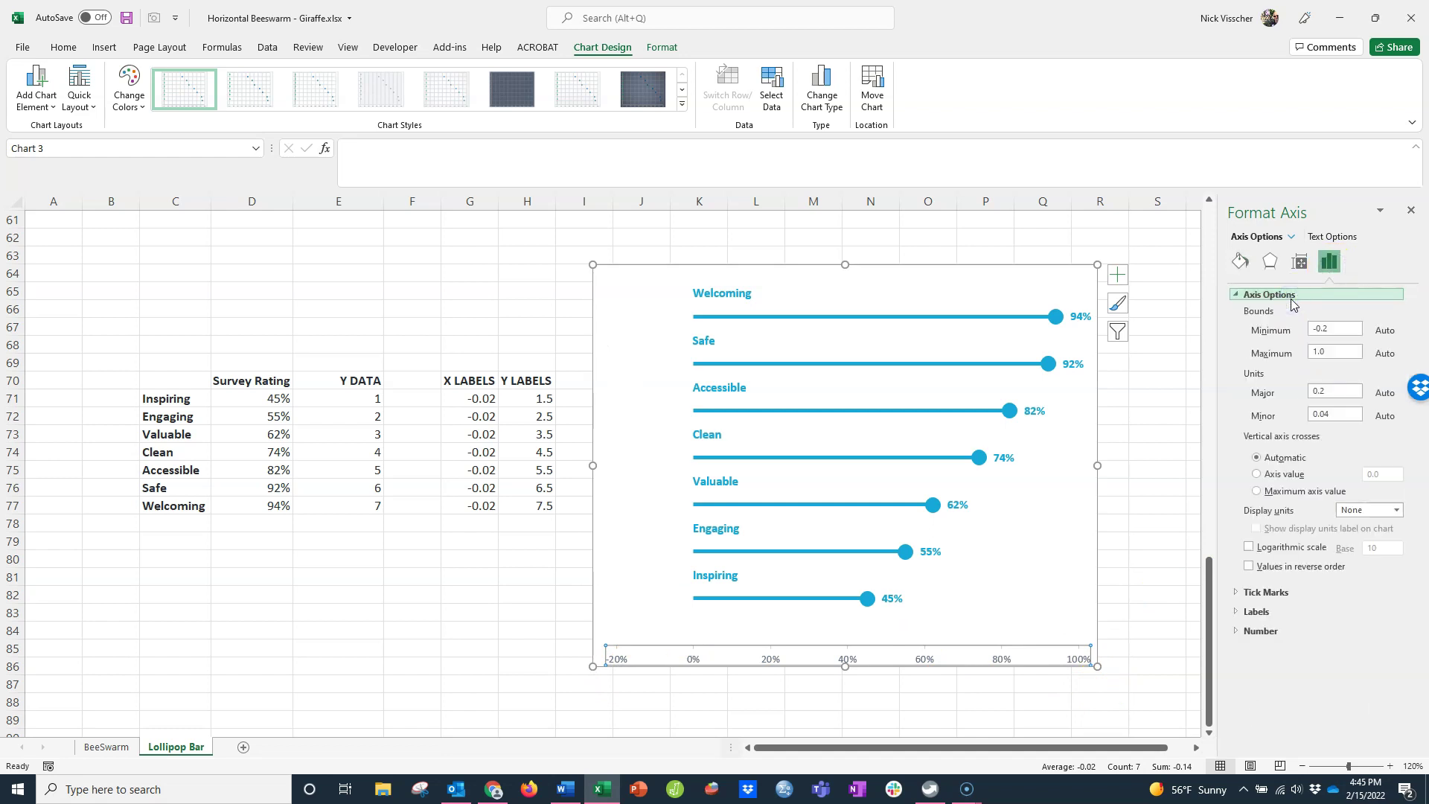
double_click(1323, 329)
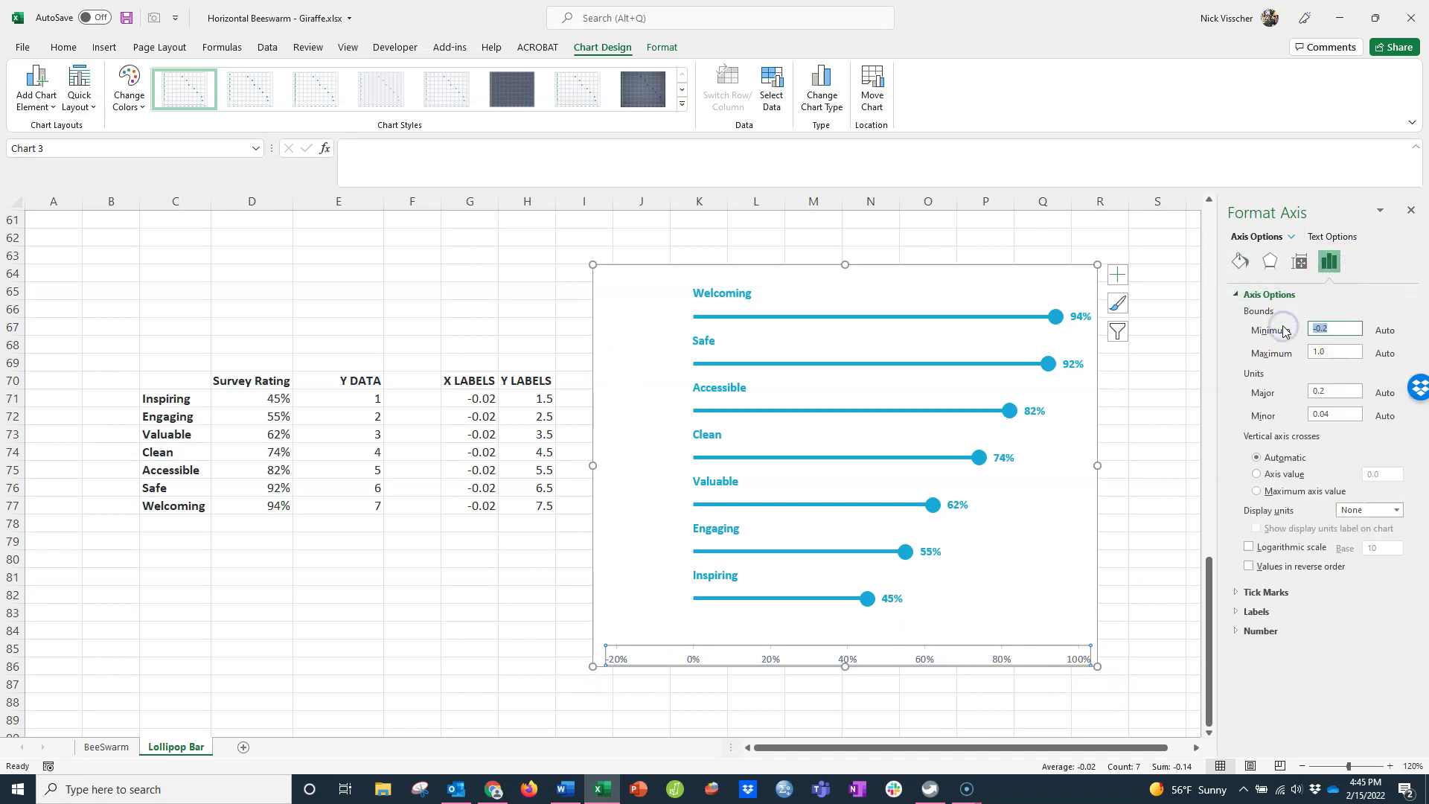
key("Return")
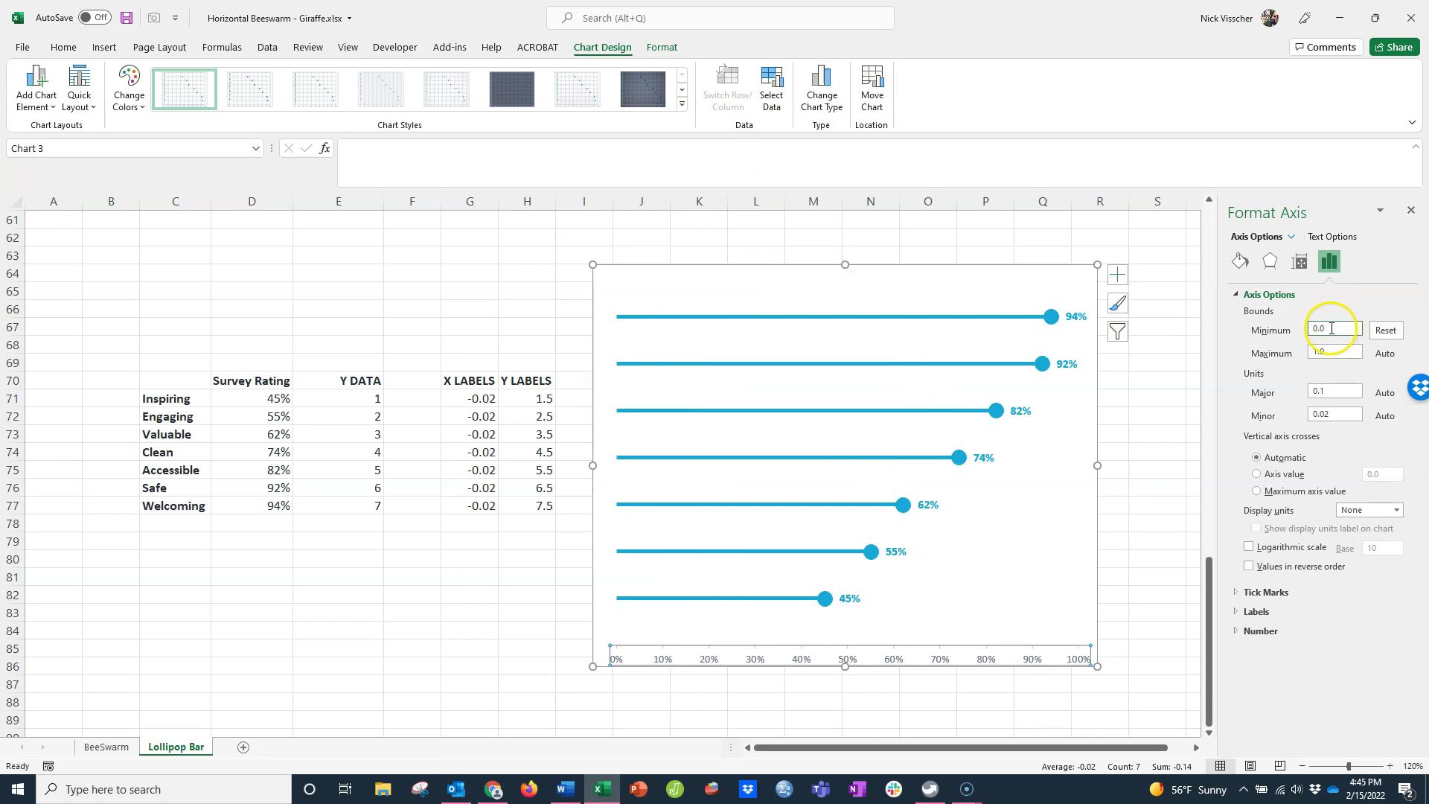
left_click(1332, 329)
type("2")
key("BackSpace")
key("BackSpace")
key("BackSpace")
key("BackSpace")
type("-0.02")
key("Return")
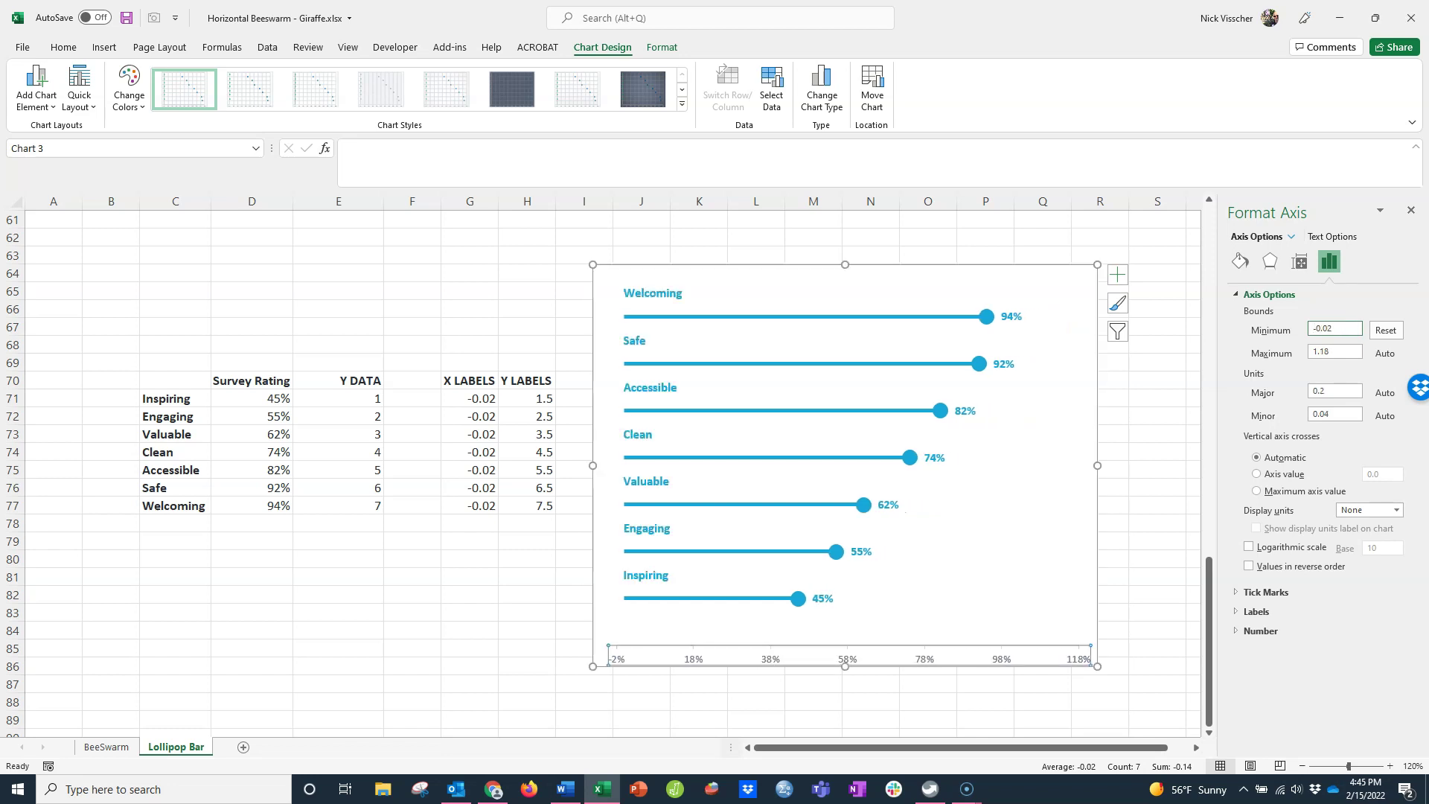
- Delete the horizontal axis, keeping the -0.02 minimum, and deselect the chart
left_click(999, 662)
left_click(894, 678)
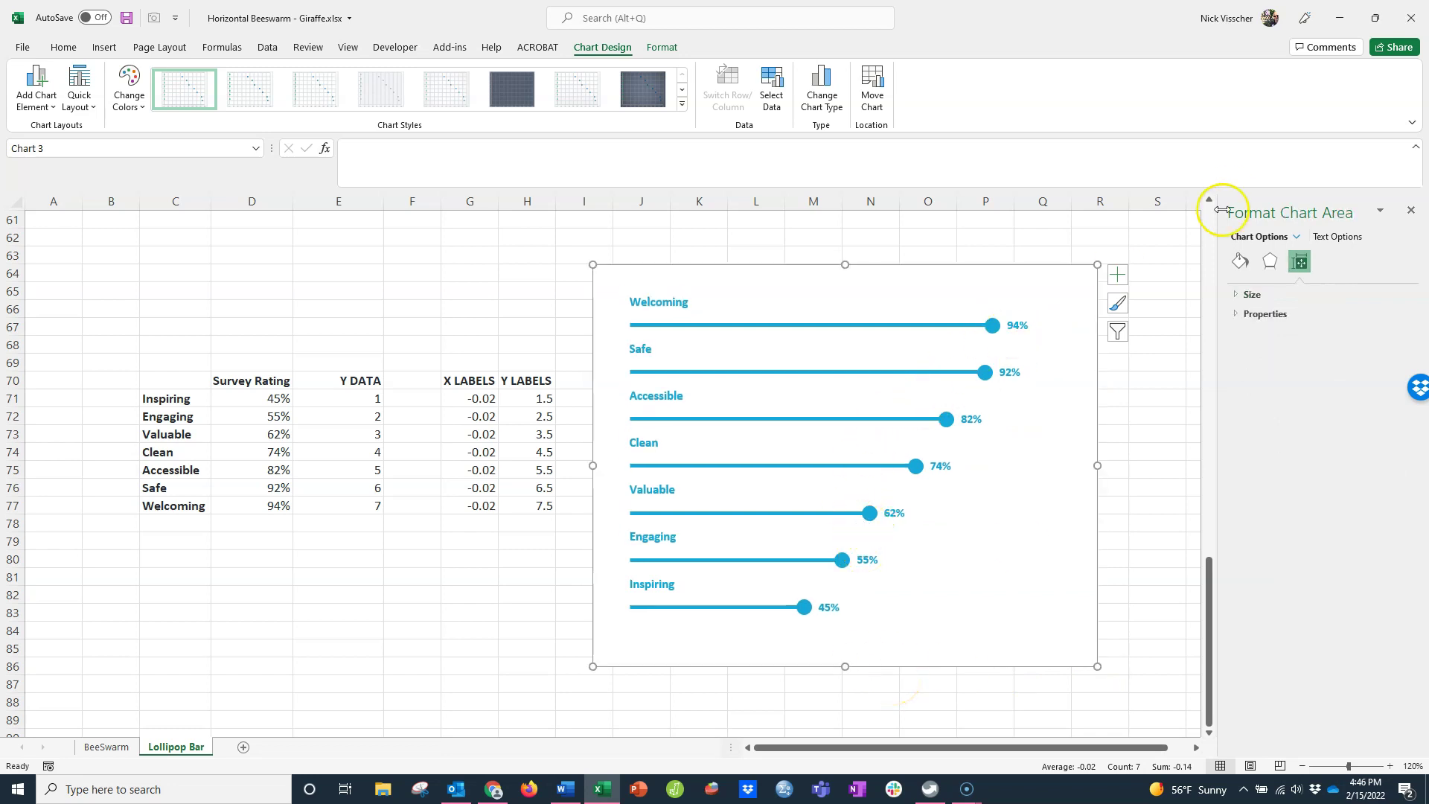
left_click(504, 637)
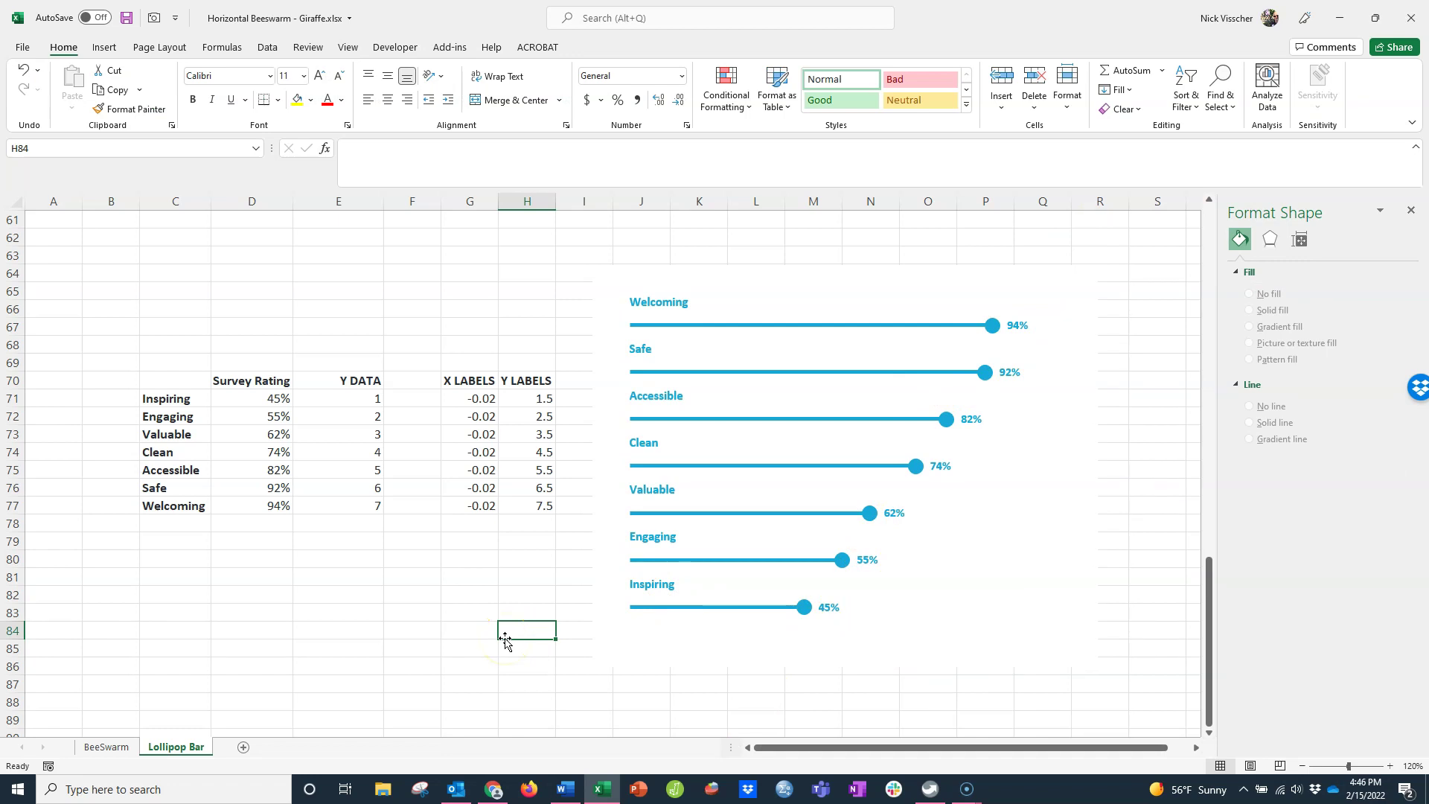